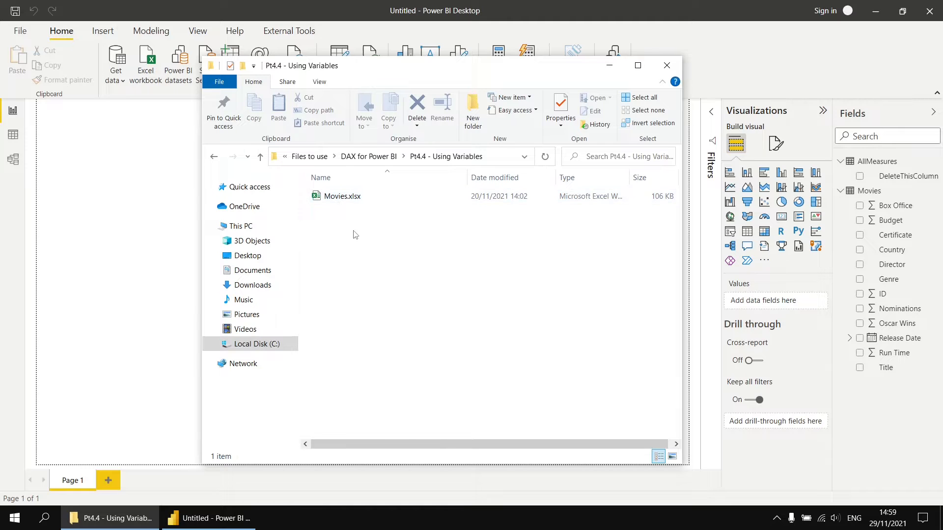
- Show the rows of the Movies table in Data view and add a new calculated column to it
left_click(834, 67)
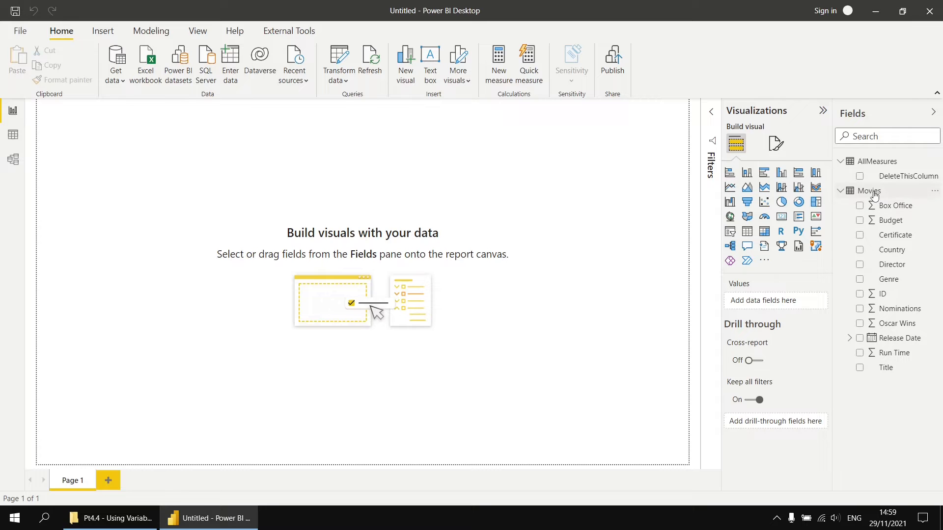
mouse_move(875, 195)
left_click(13, 139)
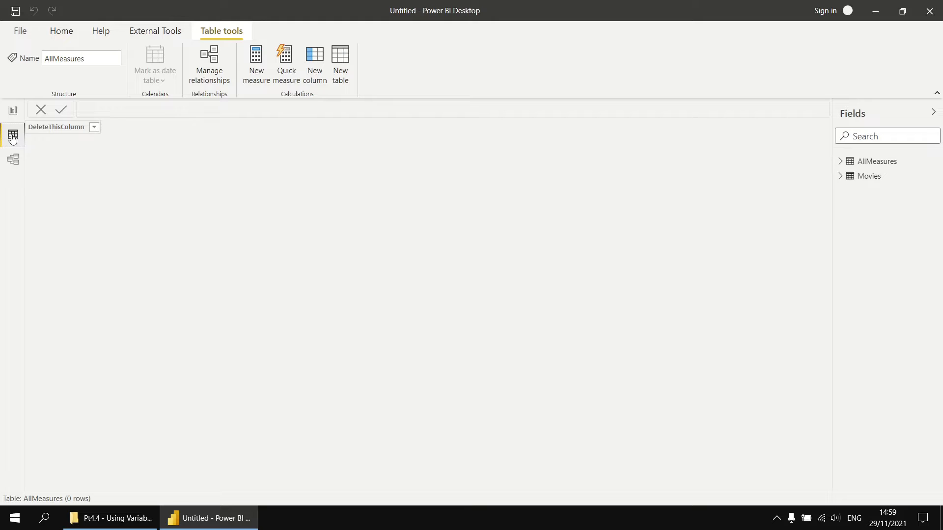
left_click(872, 177)
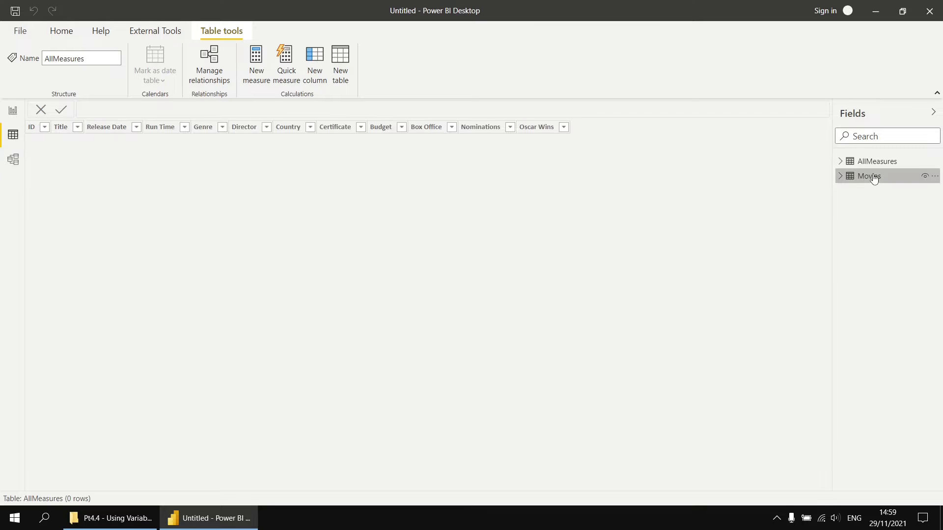
left_click(316, 61)
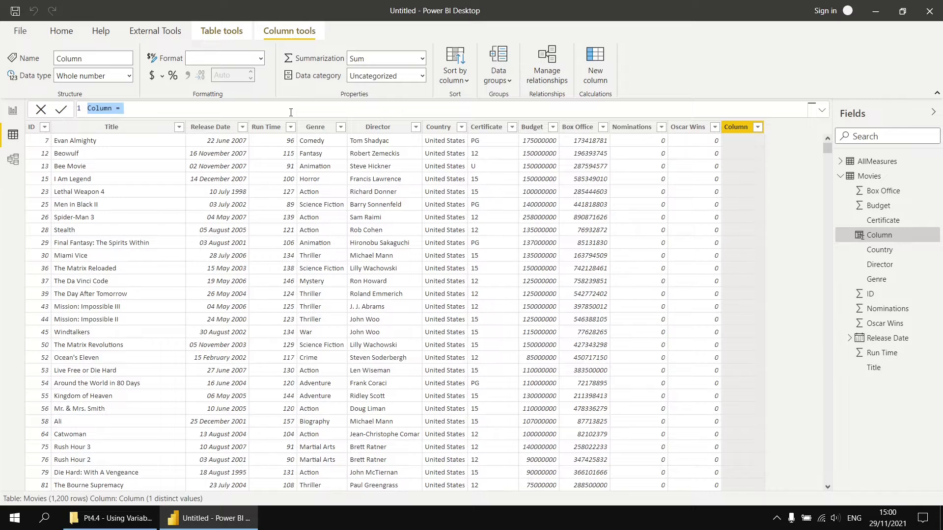
- Enlarge the formula text, name the column Profitability and start its formula as a SWITCH with TRUE() as the expression
scroll(291, 112, "up", 2)
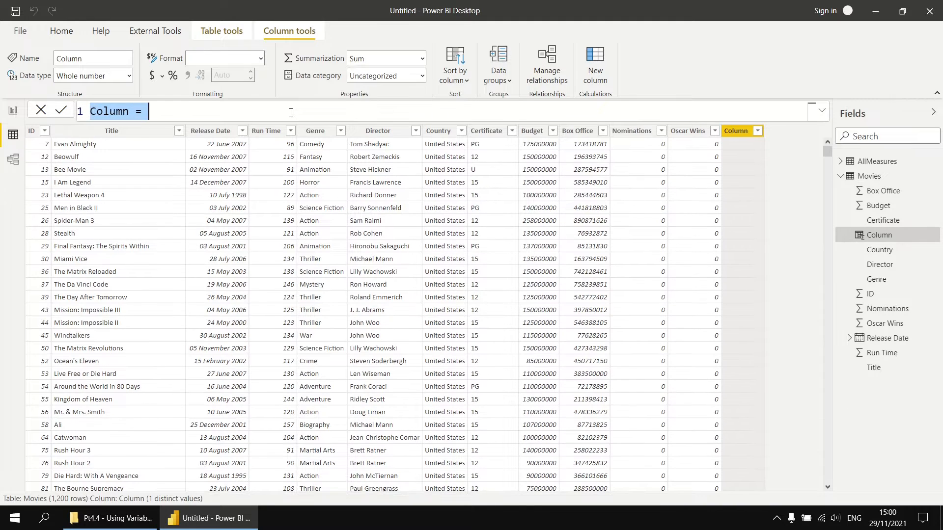
scroll(290, 112, "up", 2)
scroll(290, 113, "up", 1)
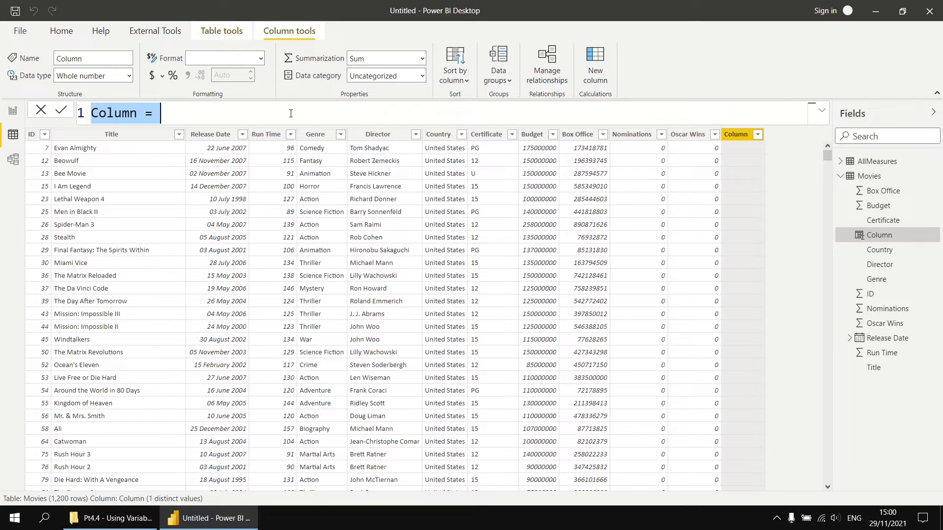
type("Profitable")
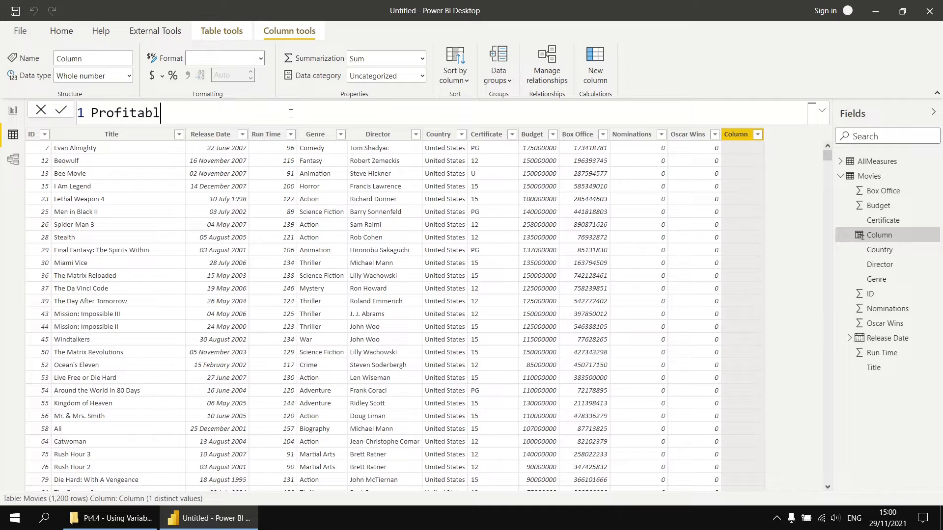
key("BackSpace")
key("BackSpace")
type("ility = SWITCH(")
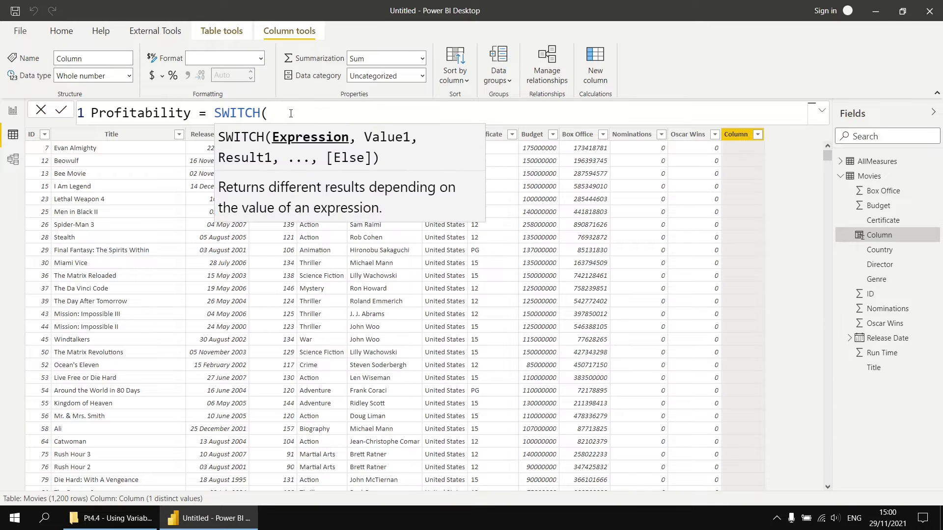
key("shift+Return")
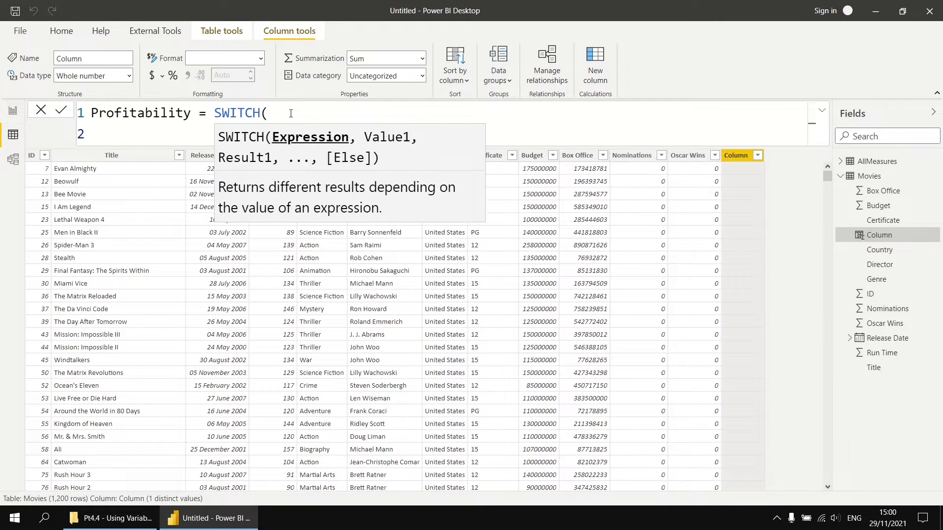
type("tru")
key("Tab")
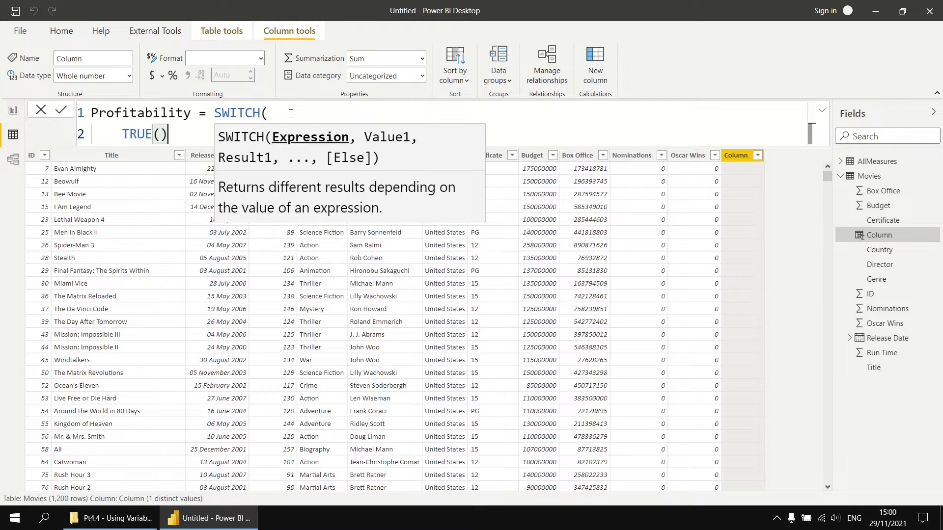
type(",")
key("shift+Return")
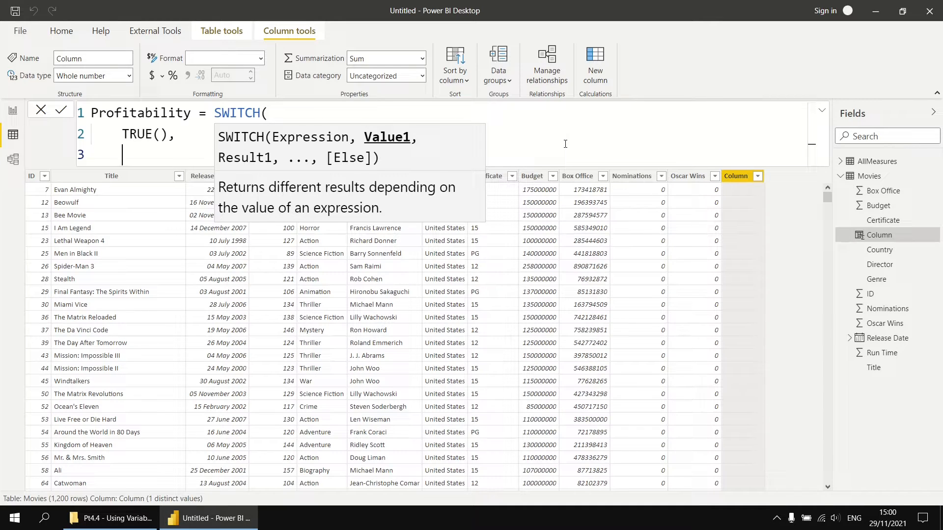
- Add a first condition to the SWITCH testing whether Movies[Box Office] - Movies[Budget] is < 0
type("box")
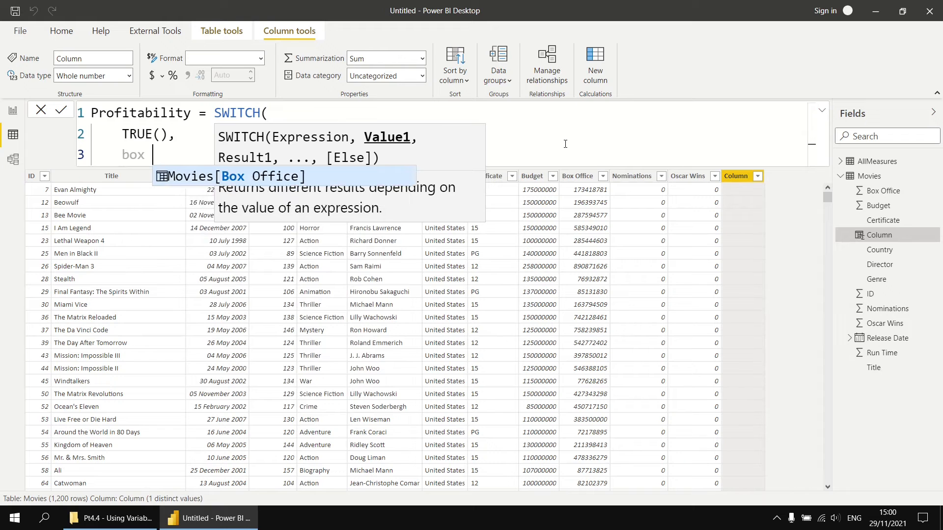
key("Tab")
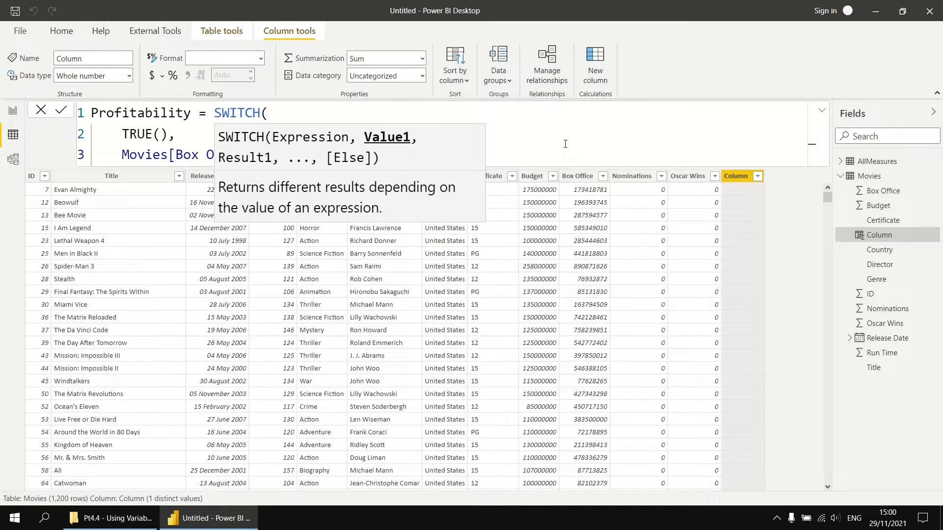
key("Escape")
type("- ")
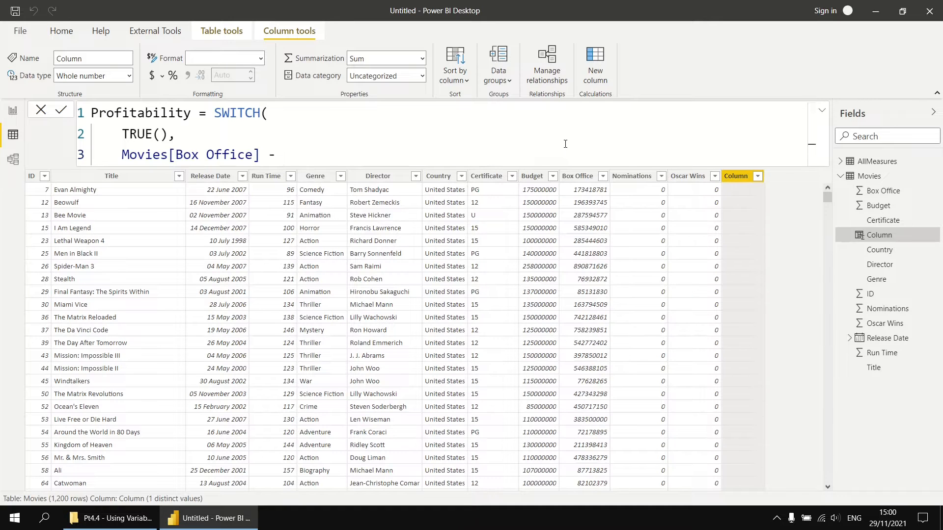
type("bu")
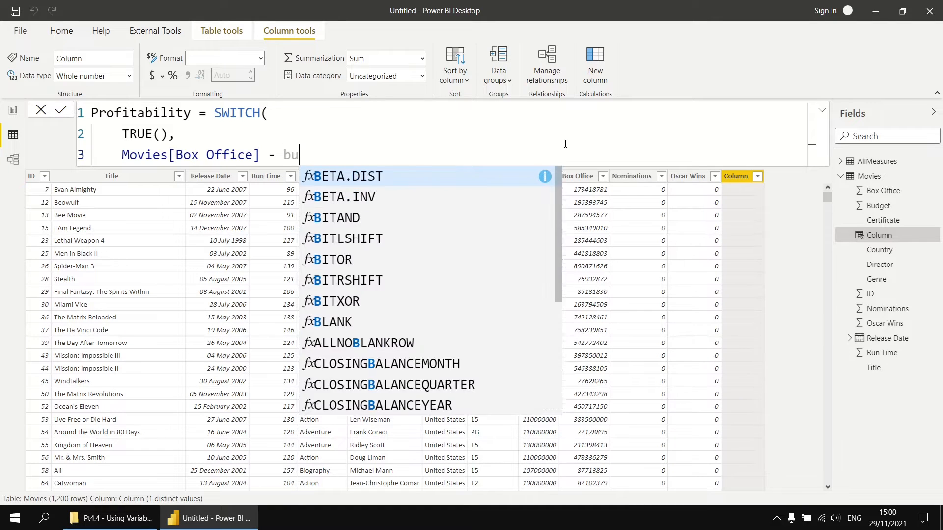
type("d")
key("Tab")
type("< ")
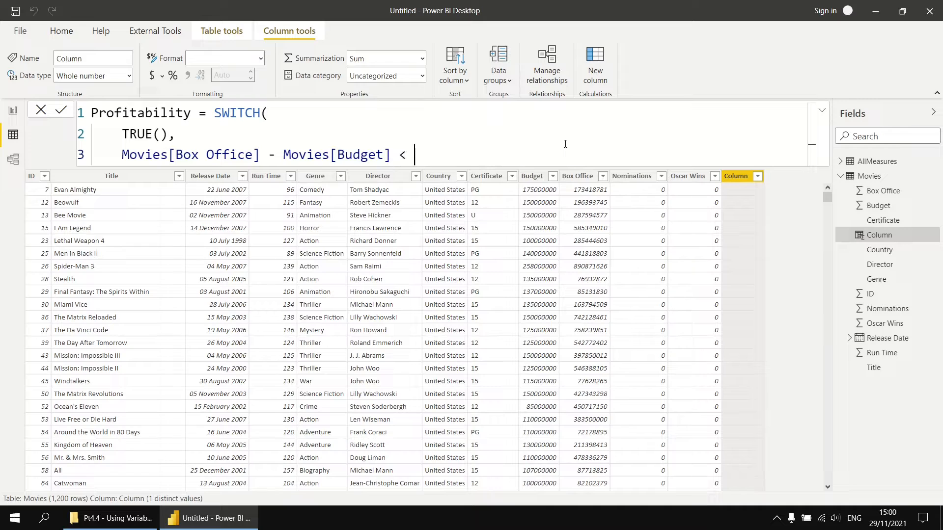
type("0,")
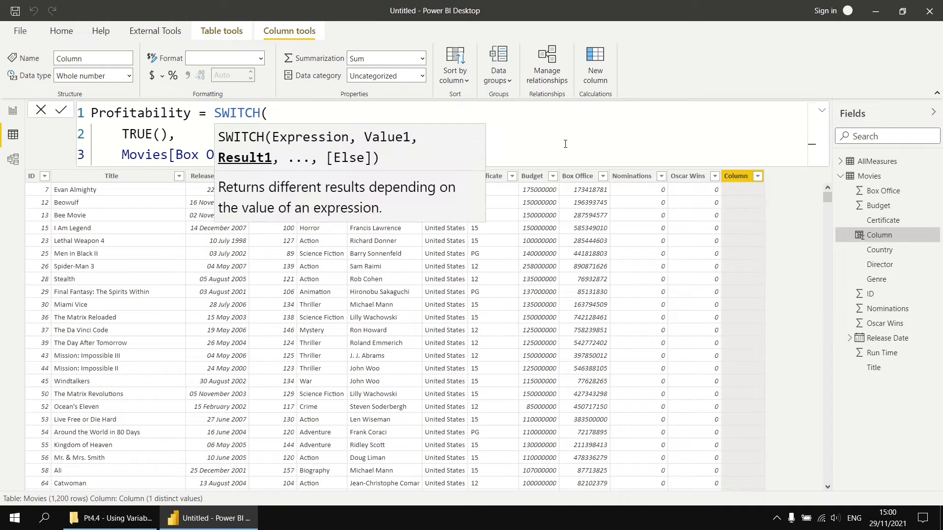
- Make the below-zero condition return "Loser", ending the line with a comma
type(" \"L")
type("ovies[Budget] < 0, \"o")
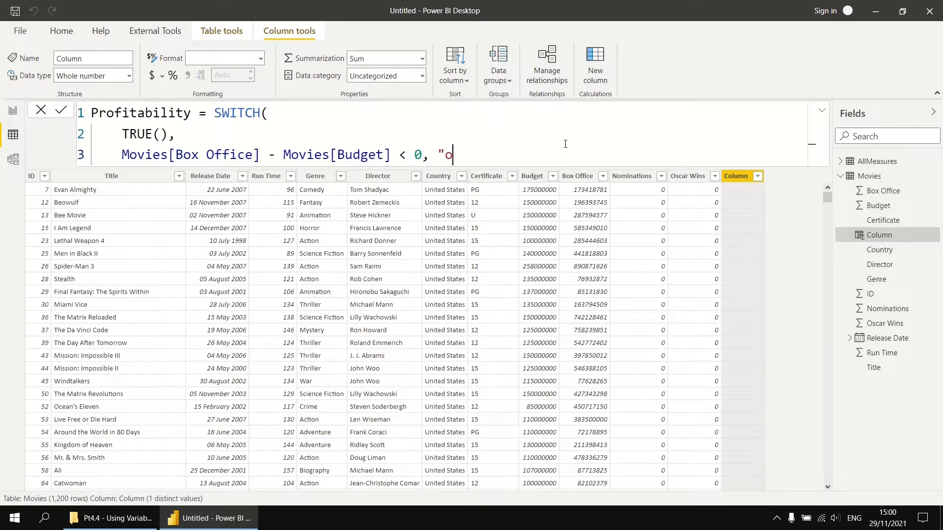
key("BackSpace")
type("Loser\",")
key("Escape")
- Duplicate the "Loser" condition onto a new line directly below it in the formula
left_click_drag(124, 155, 503, 160)
key("ctrl+c")
left_click(518, 152)
key("Return")
key("ctrl+v")
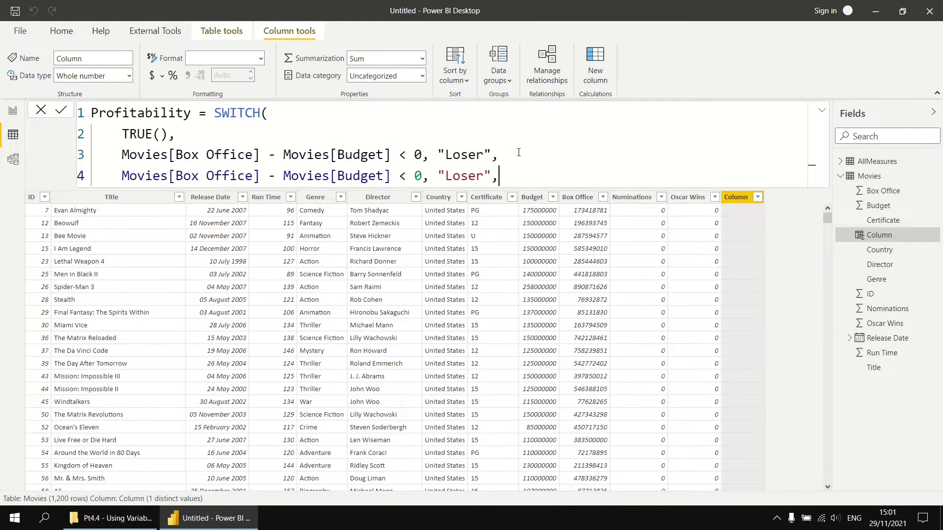
- Change the duplicated condition to return "Low" when the difference is < 500000000
left_click(414, 176)
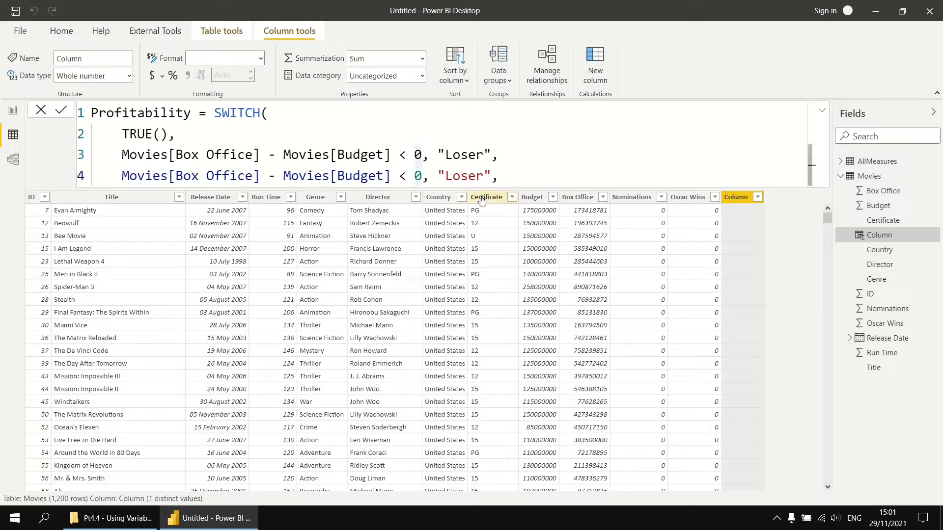
left_click_drag(460, 176, 483, 175)
type("ow")
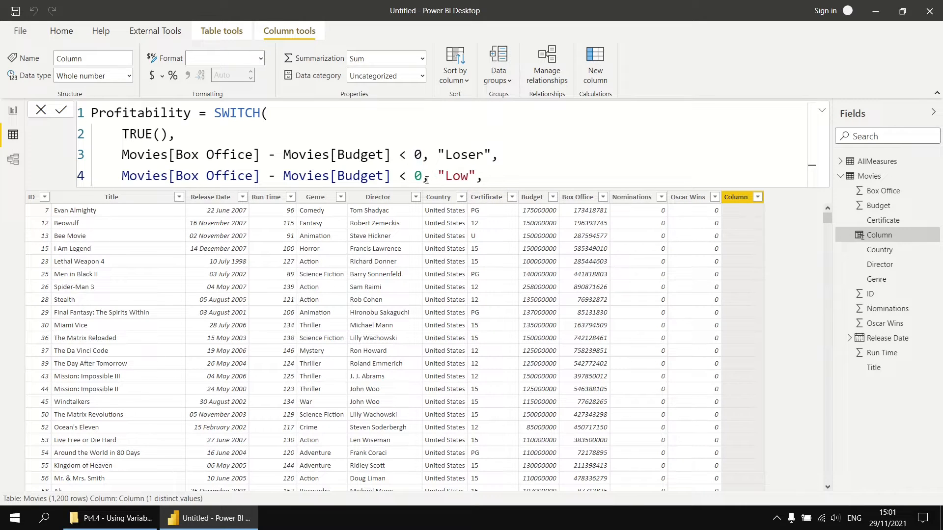
left_click(421, 177)
type("50000000")
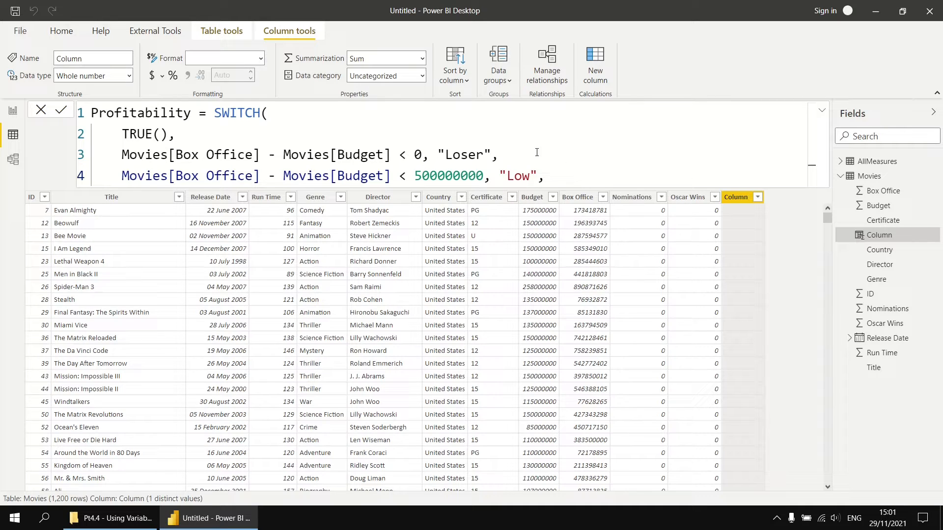
- Try writing the "Low" threshold in scientific notation as 5e8, and undo the replacement
left_click_drag(423, 175, 481, 173)
type("e8")
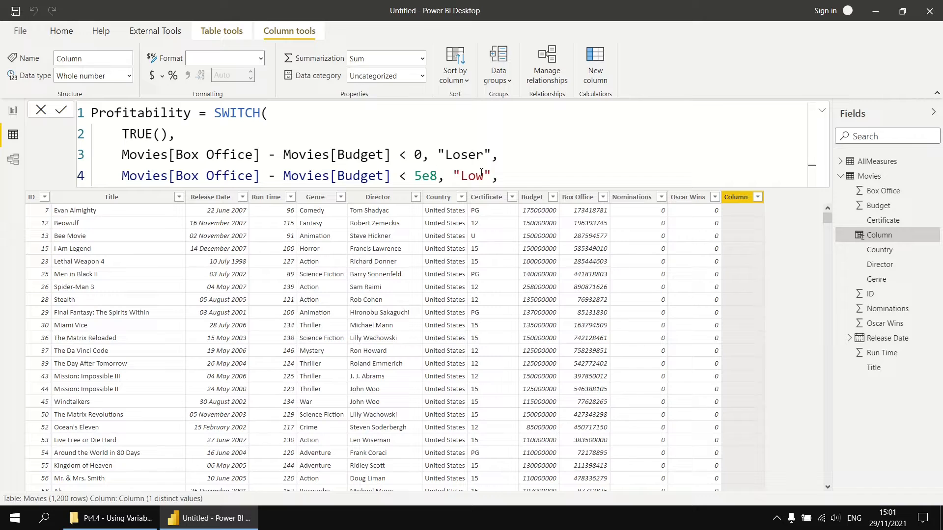
key("ctrl+z")
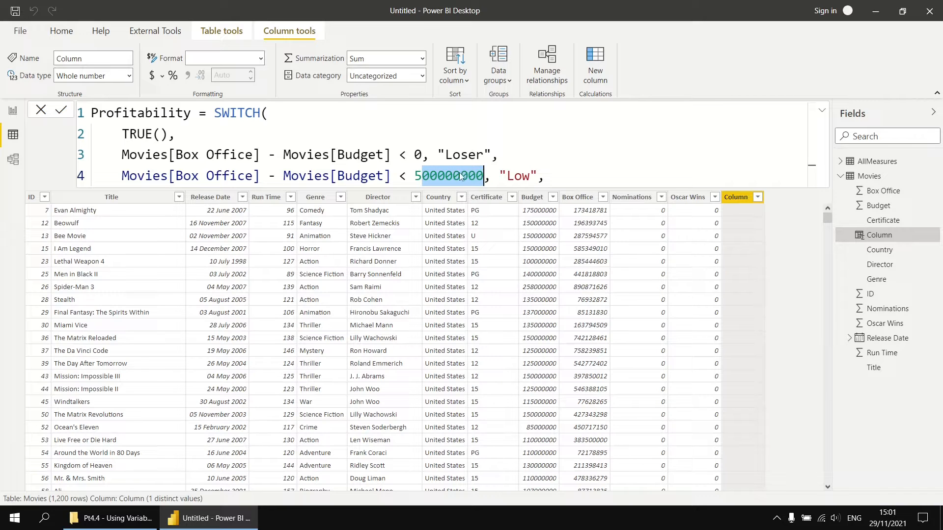
left_click(552, 176)
key("shift+Return")
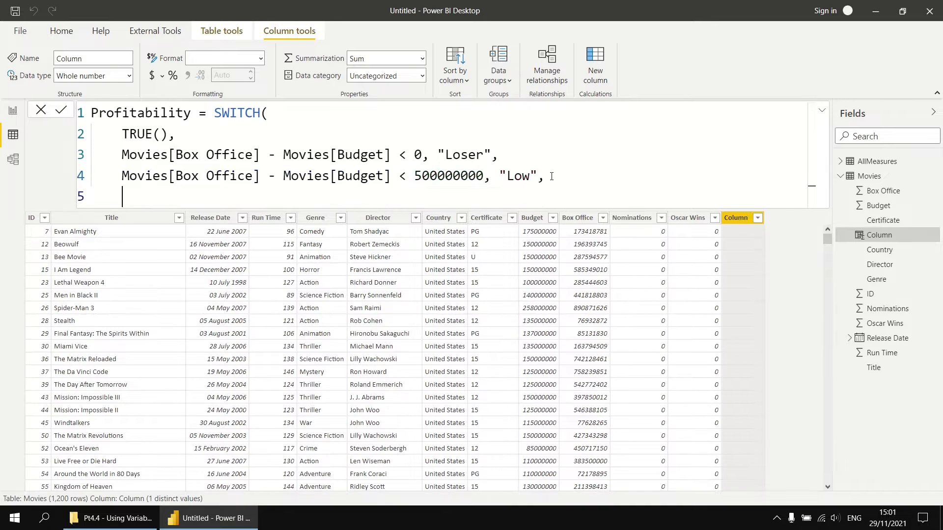
key("ctrl+v")
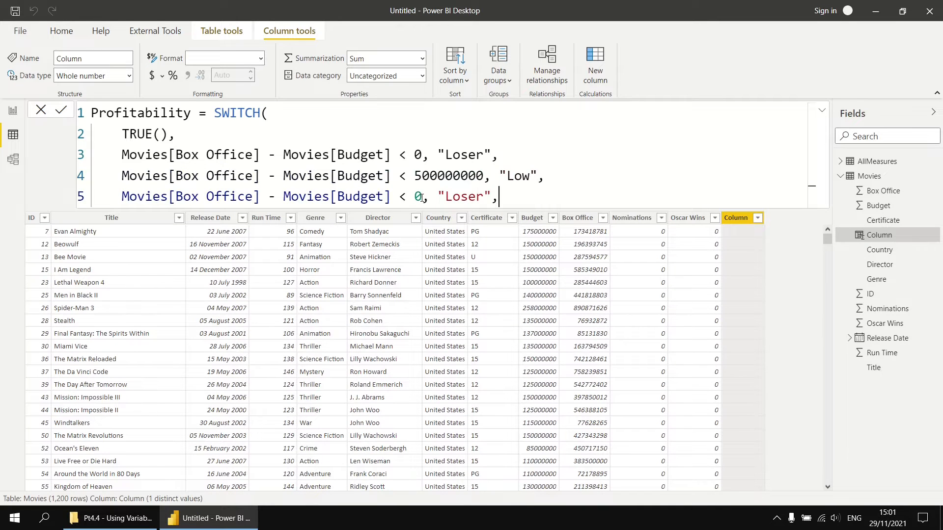
double_click(457, 198)
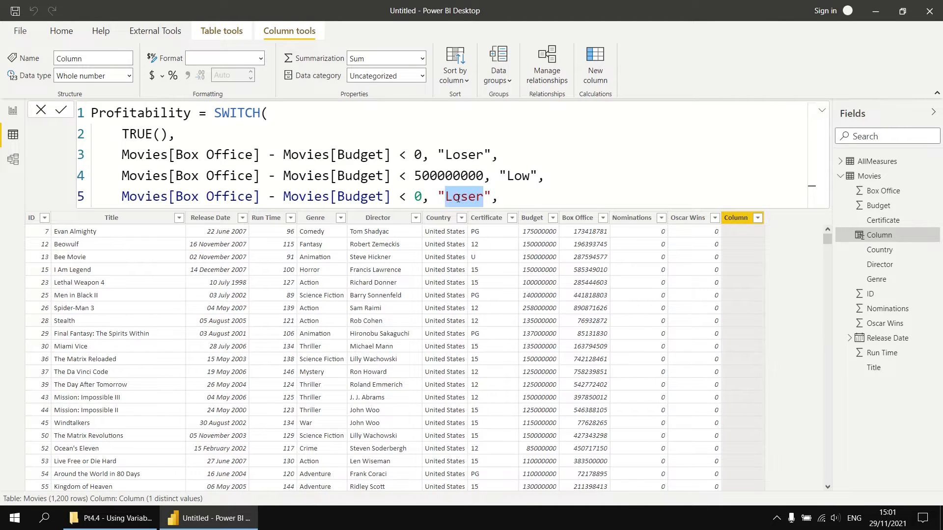
type("Medium")
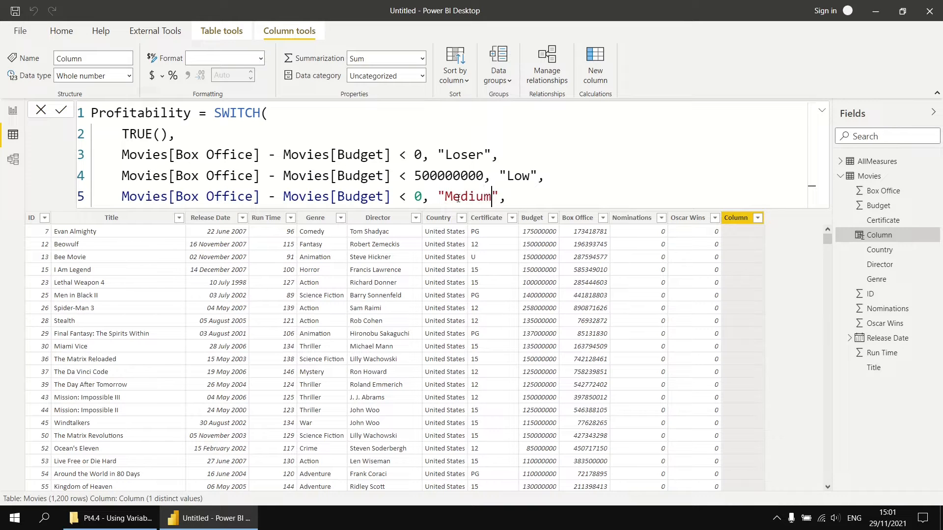
left_click(415, 197)
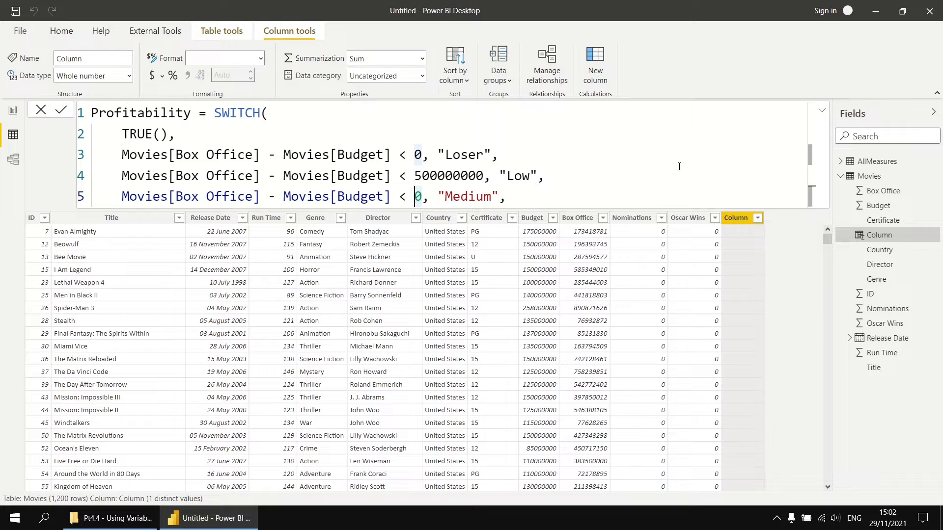
type("1")
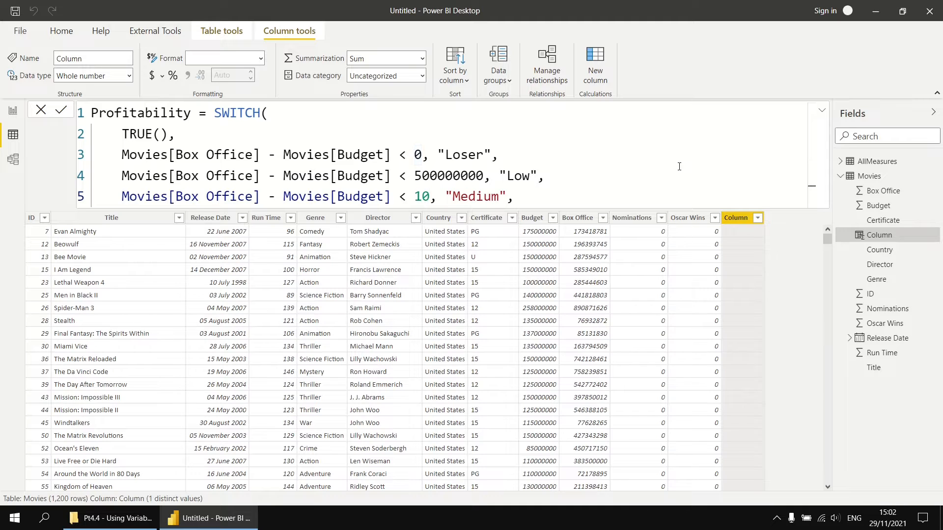
type("00000000")
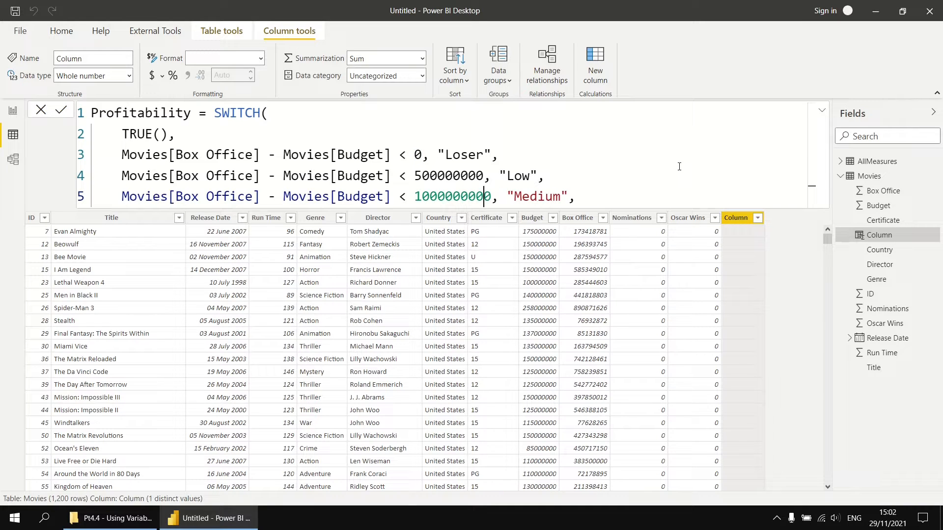
- Try writing the "Medium" threshold as 1e9, undo the replacement and return to the end of that line
key("Right")
key("ctrl+shift+Left")
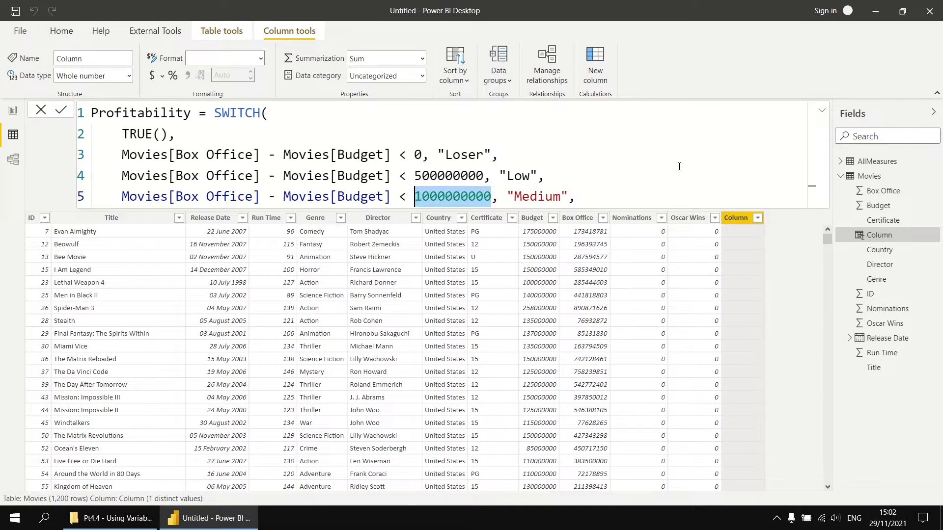
key("shift+Right")
type("e9")
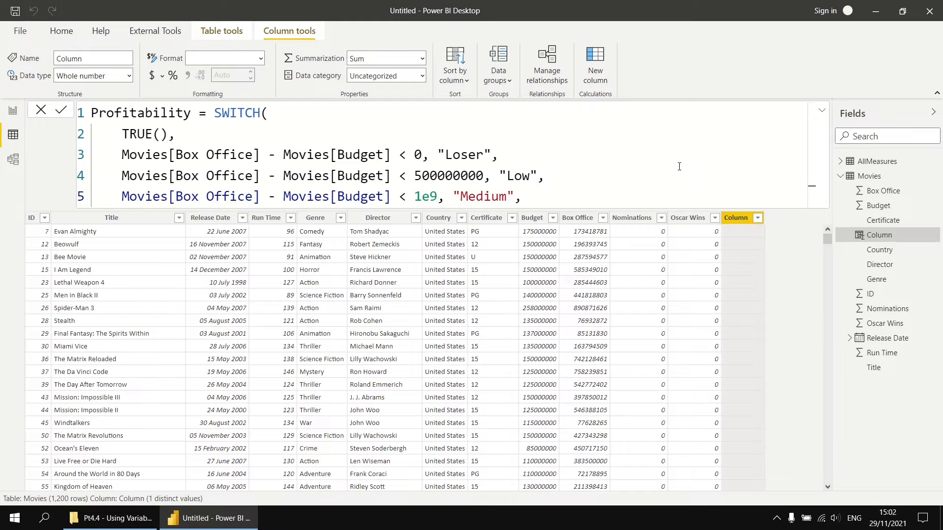
key("ctrl+z")
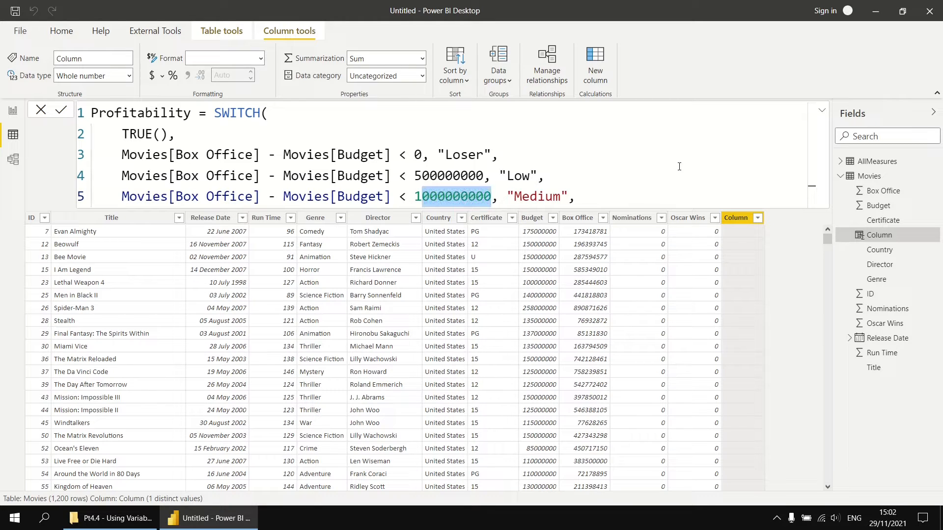
left_click(593, 196)
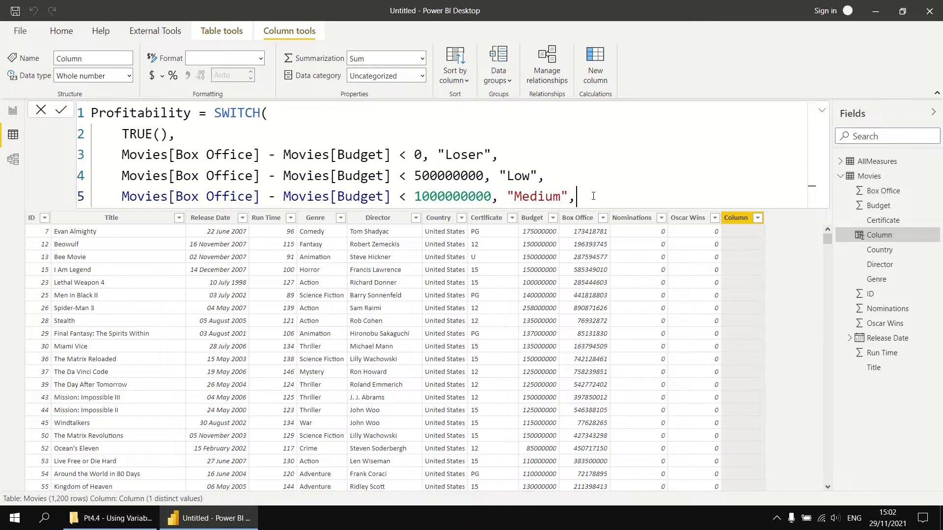
- Add "High" as the fallback result on a new line, close the SWITCH function and commit the column formula
key("shift+Return")
type("\"")
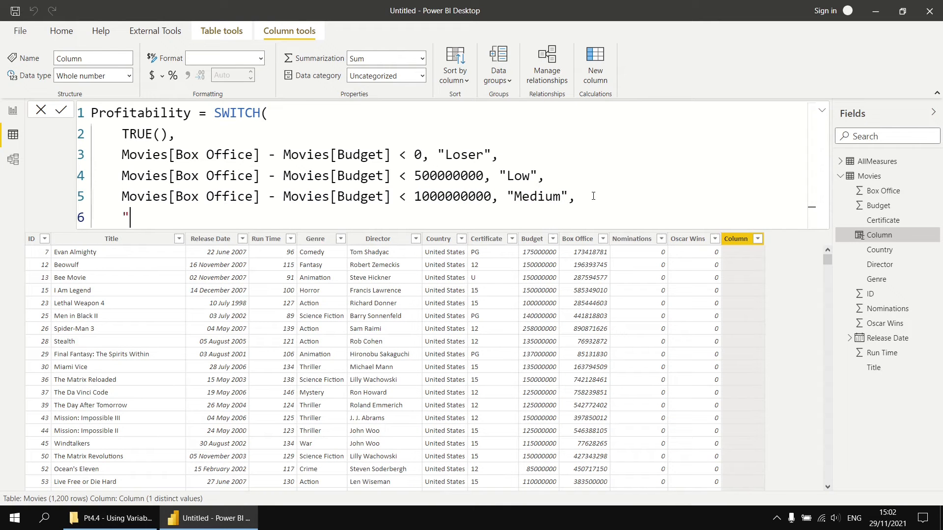
type("High\"")
key("shift+Return")
type(")")
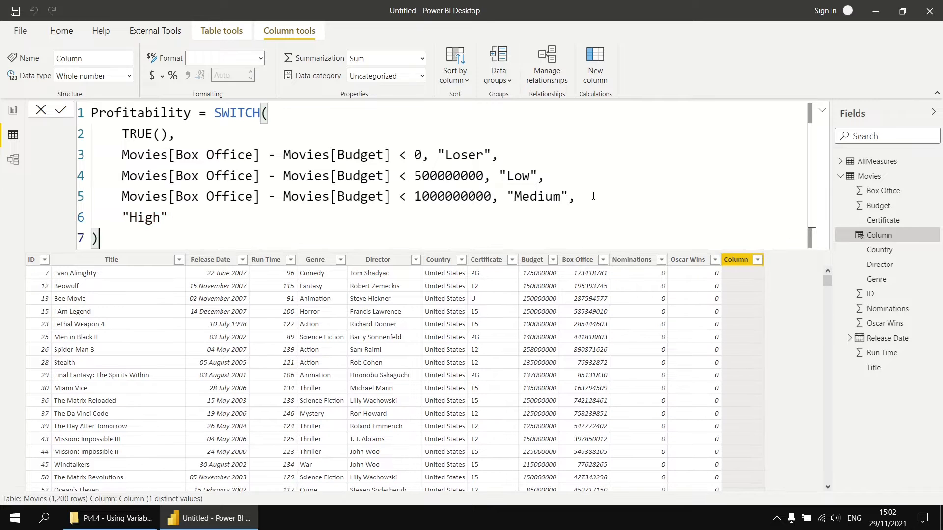
key("Return")
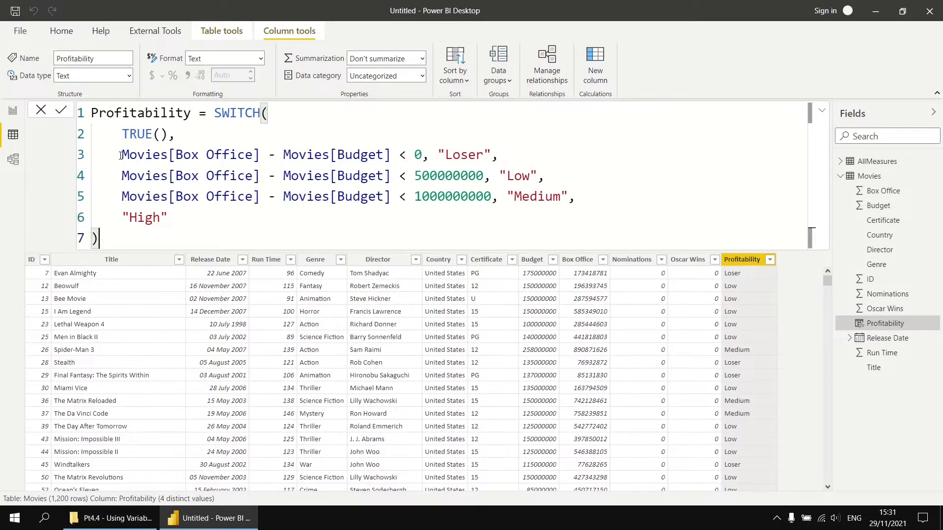
- Insert blank lines between "Profitability =" and SWITCH, and declare a variable named Film_Profit just above SWITCH
left_click_drag(122, 154, 392, 155)
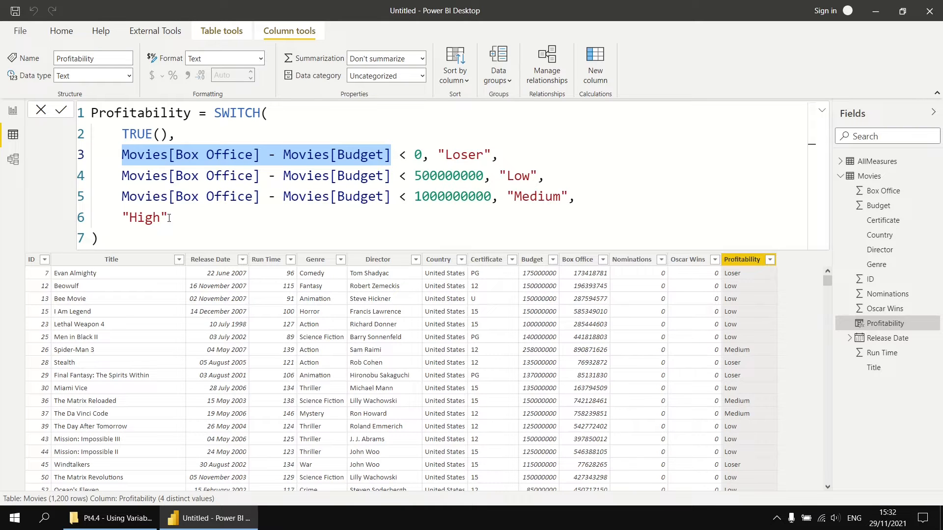
left_click(213, 113)
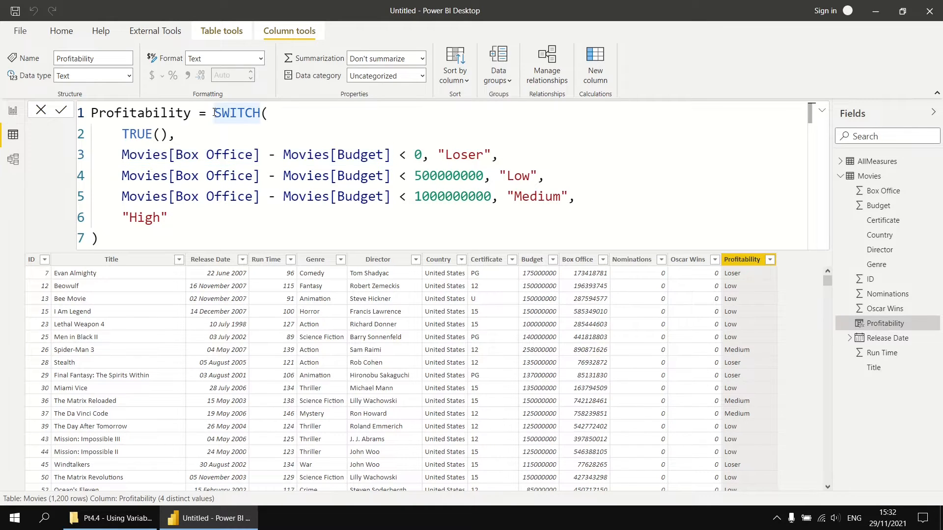
key("Return")
key("Return")
key("Return")
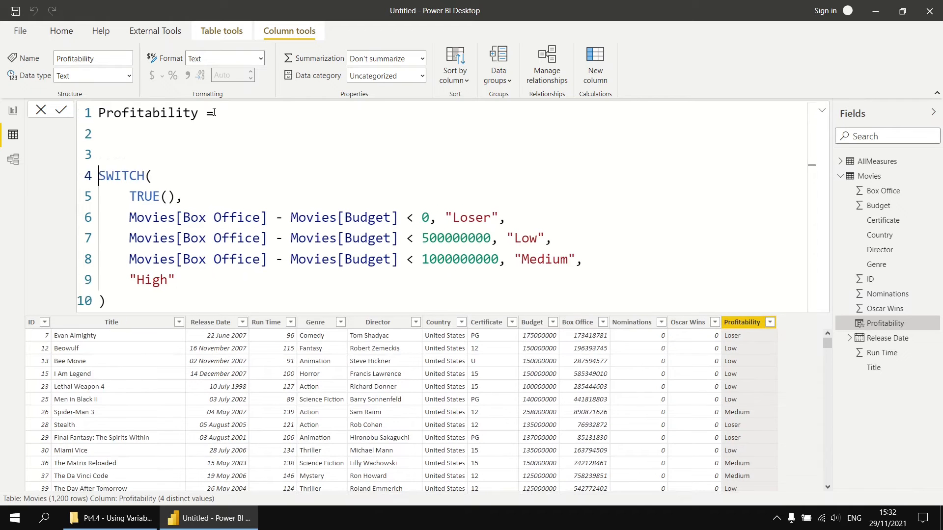
key("Up")
type("VAR")
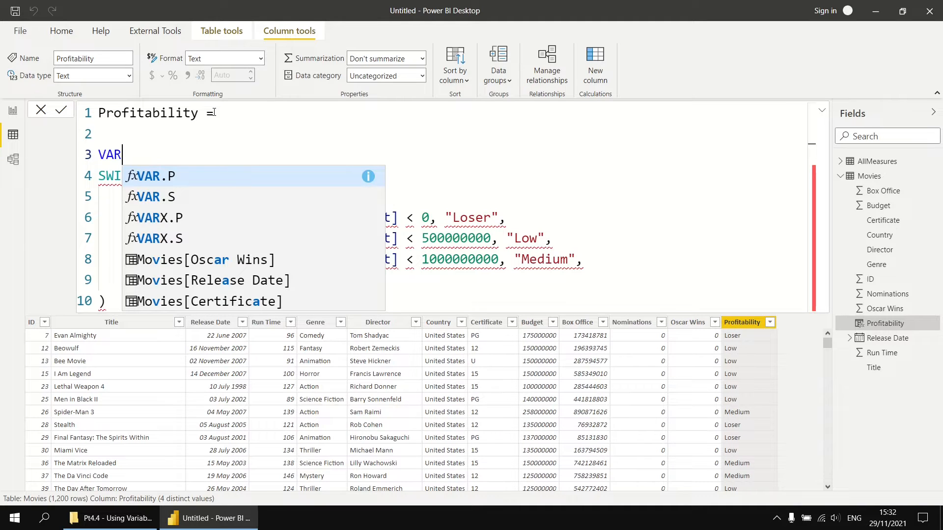
key("Escape")
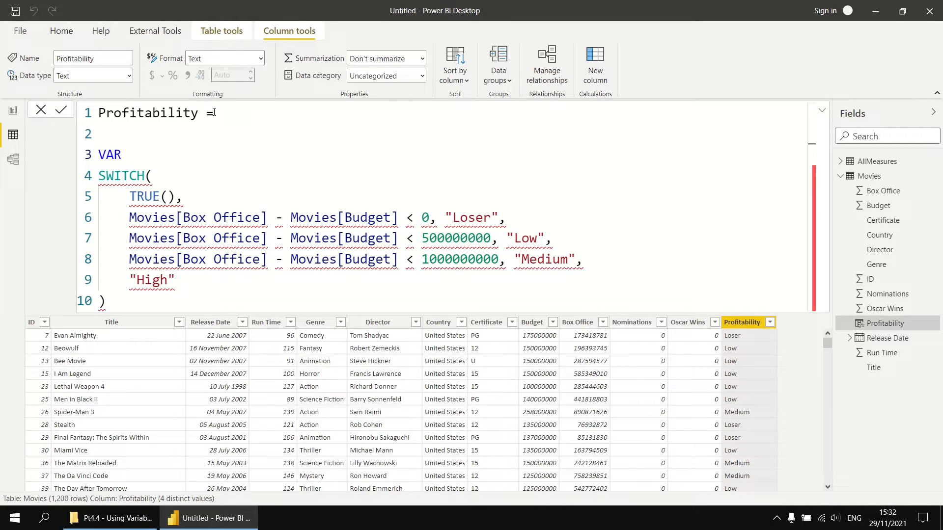
type("Film_Profit")
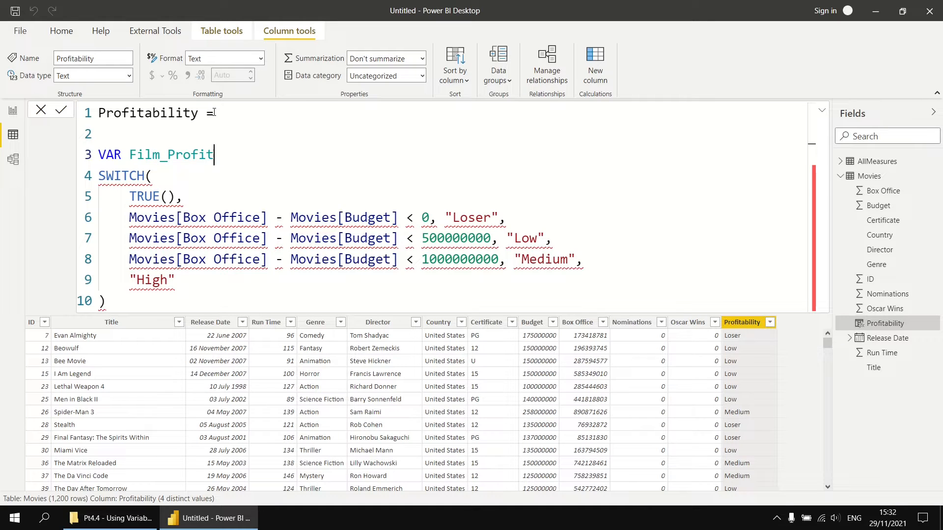
- Shorten the variable name to Profit by removing its "Film_" prefix
key("Left")
key("Left")
key("Left")
key("Left")
key("Left")
key("Left")
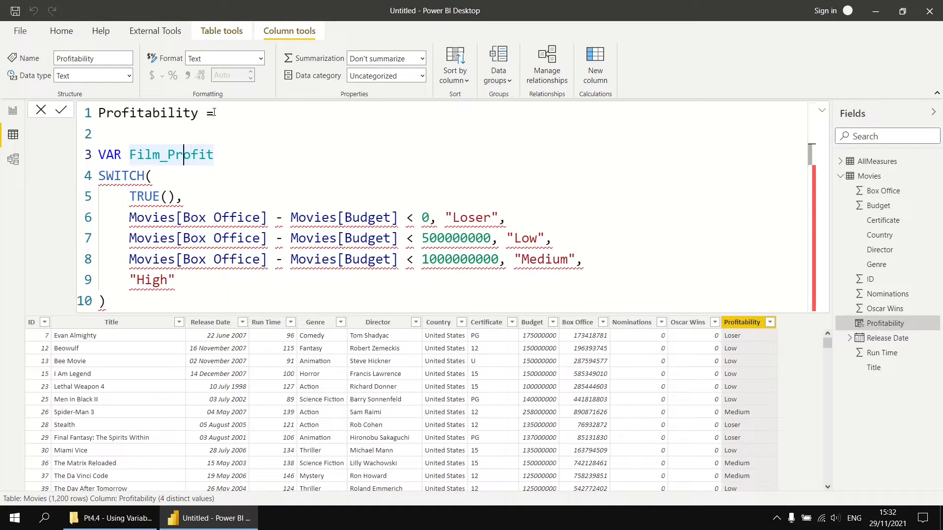
key("ctrl+shift+Left")
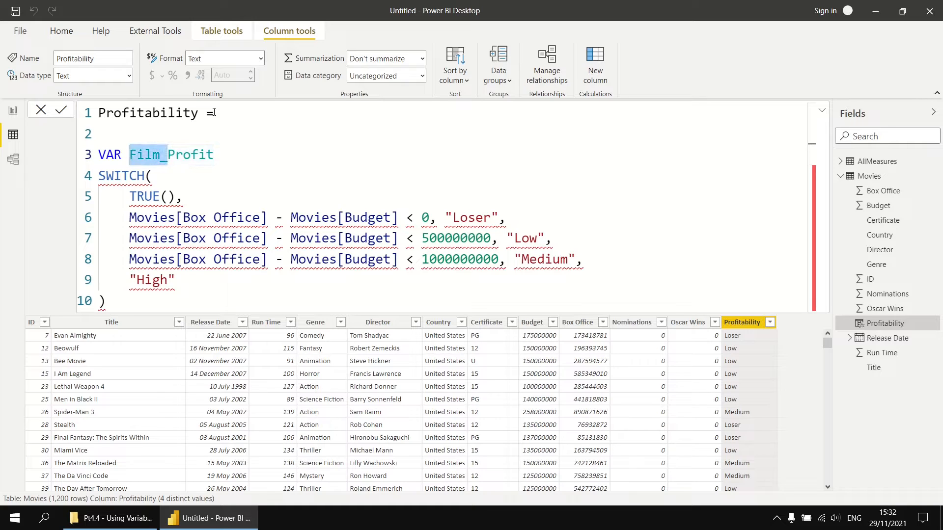
key("BackSpace")
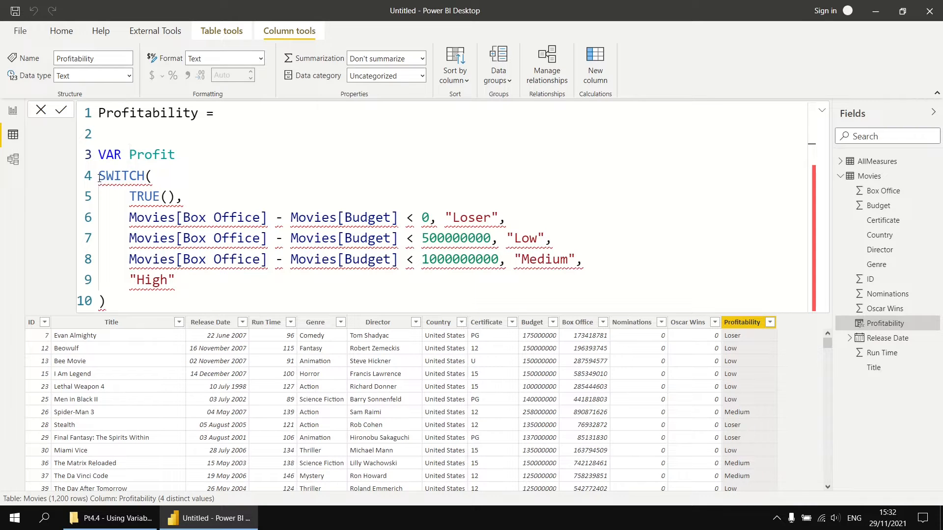
- Assign the Profit variable the expression Movies[Box Office] - Movies[Budget], copied from the "Loser" condition
mouse_move(109, 178)
left_click(199, 161)
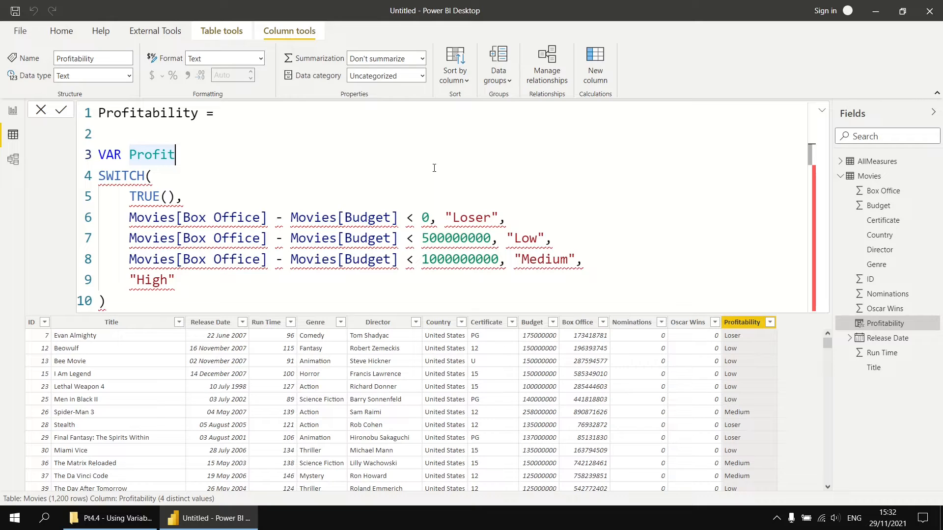
type("=")
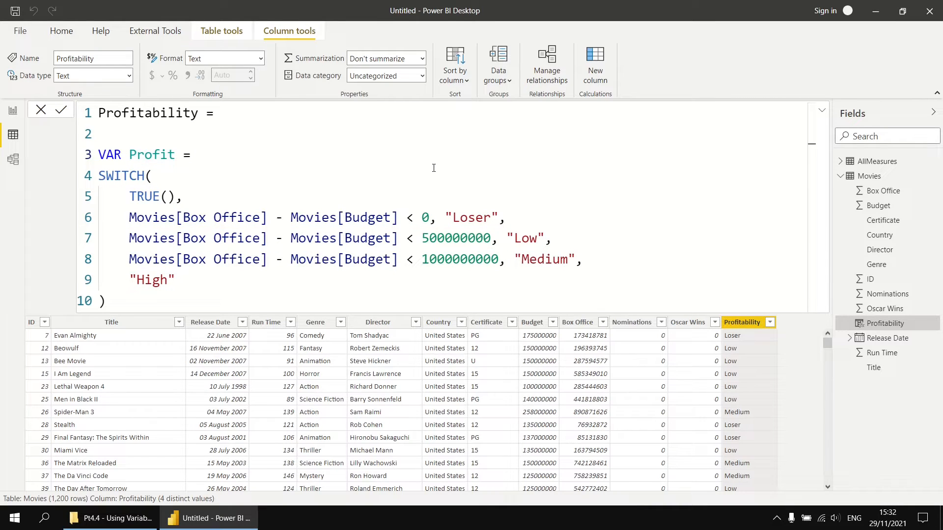
left_click_drag(131, 218, 401, 223)
key("ctrl+c")
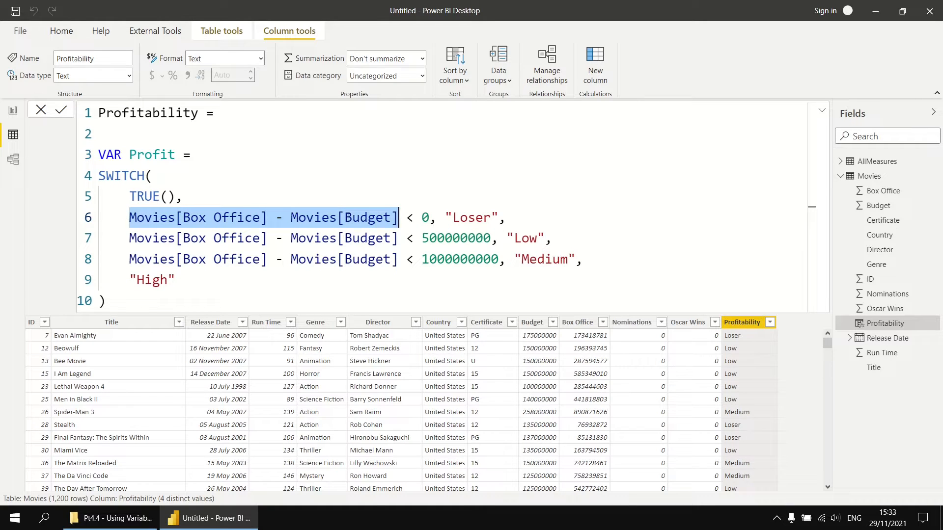
left_click(239, 158)
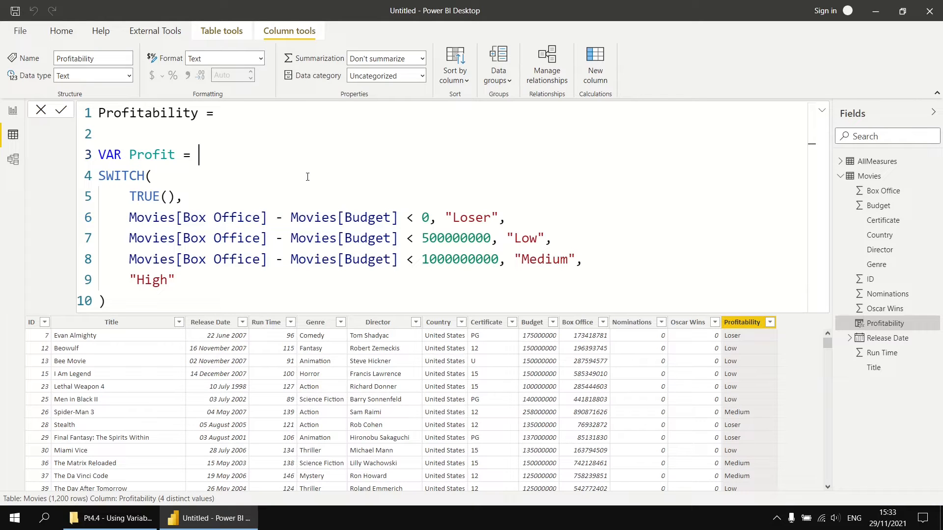
key("ctrl+v")
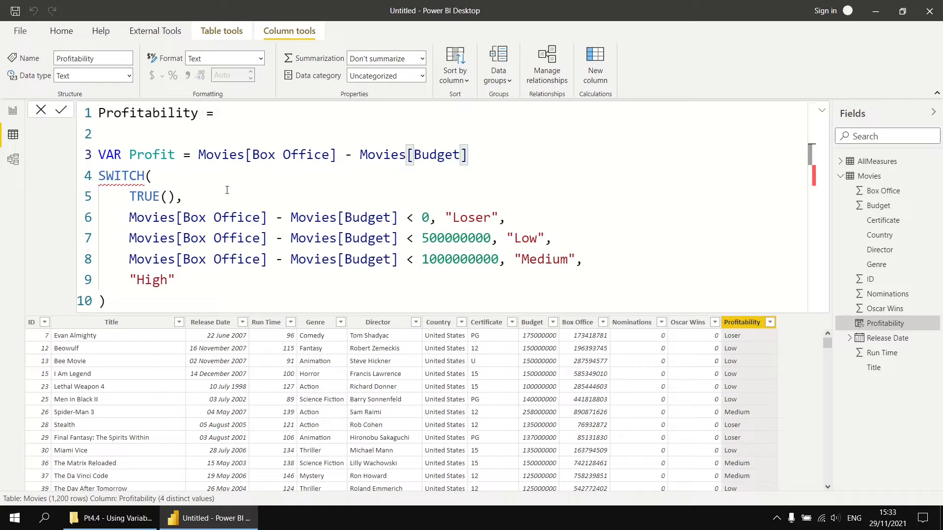
- Separate SWITCH from the variable declaration with a blank line and put the RETURN keyword before SWITCH
mouse_move(114, 176)
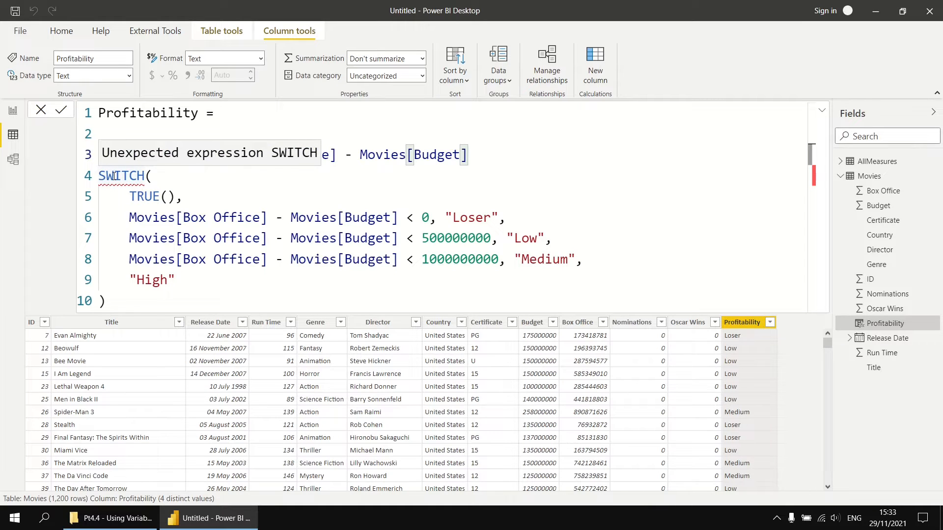
left_click(101, 178)
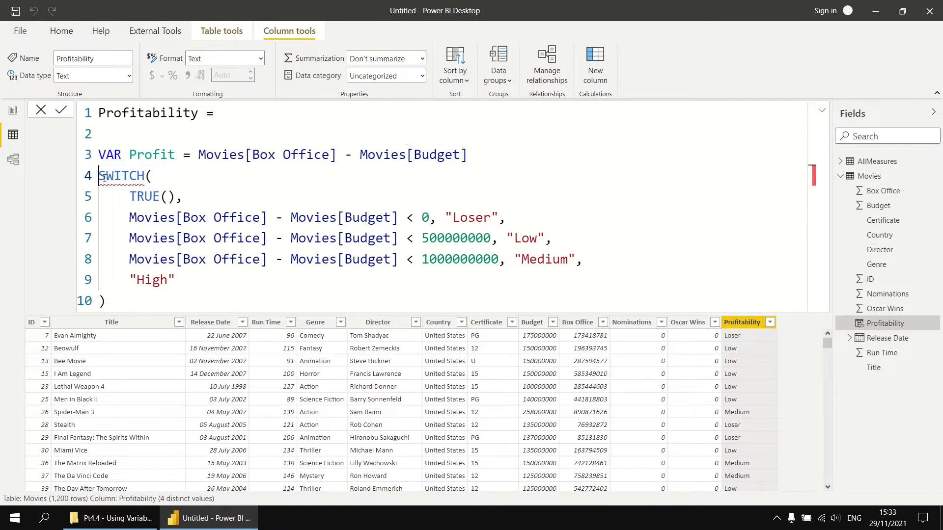
key("Return")
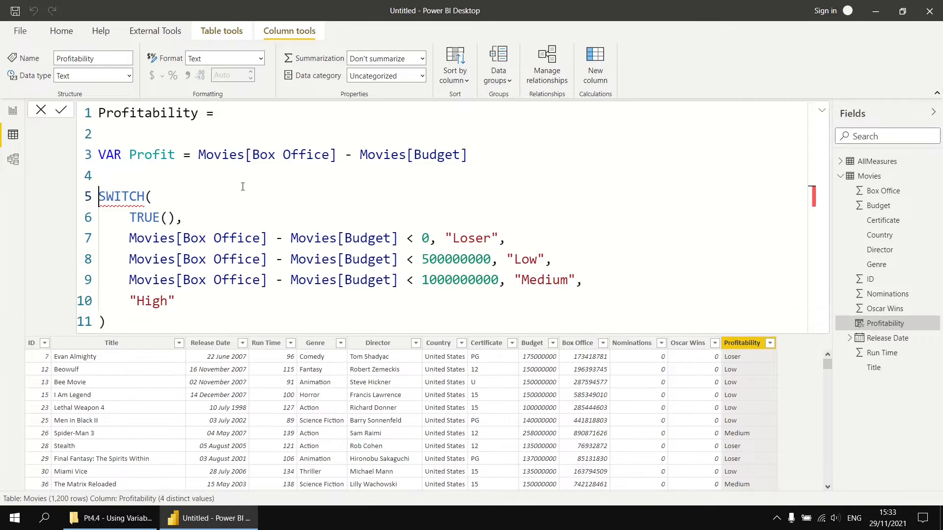
type("RETURN")
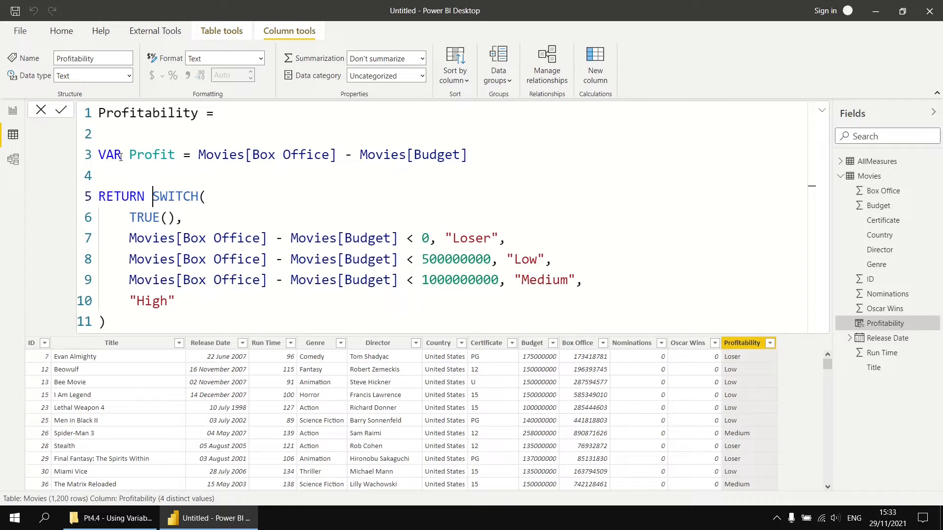
double_click(112, 199)
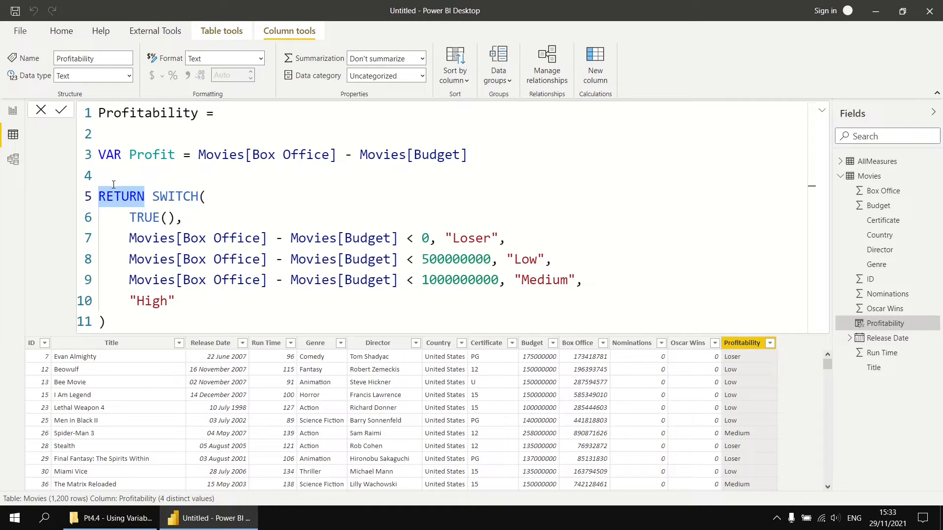
left_click(114, 184)
- Replace the box office minus budget expression in all three SWITCH conditions with the Profit variable and commit the formula
left_click_drag(129, 238, 400, 242)
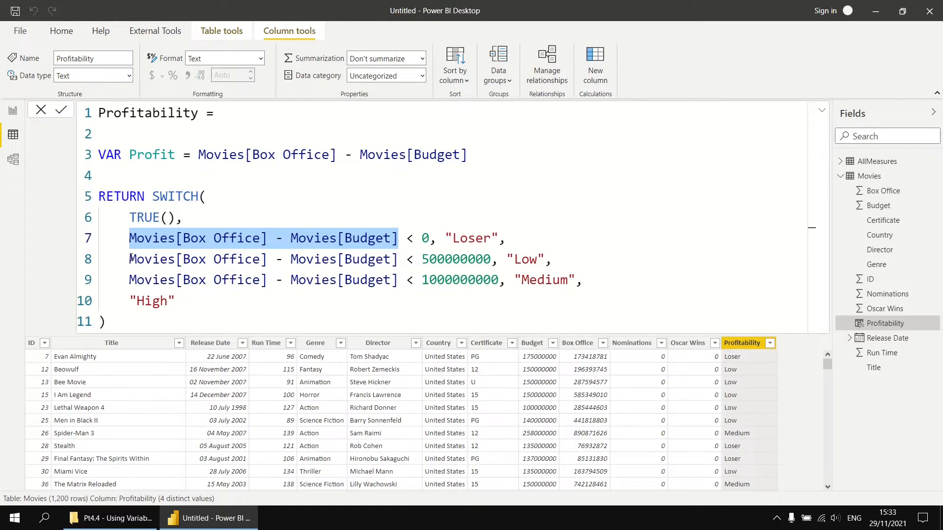
key("Left")
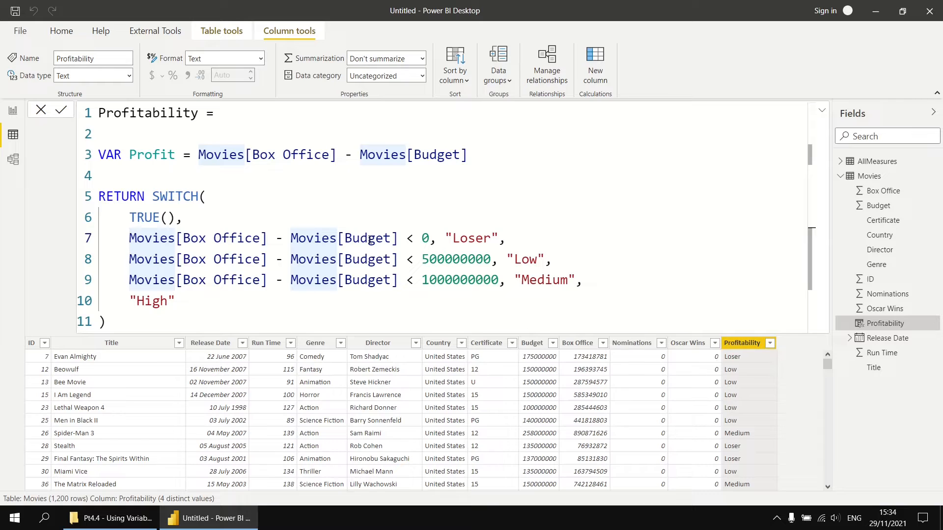
left_click(398, 281, "alt+shift")
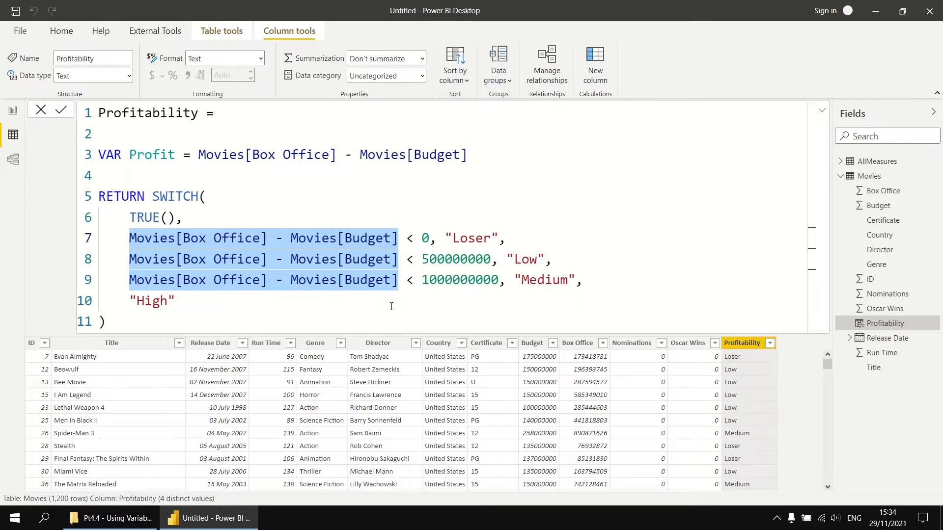
type("Pr")
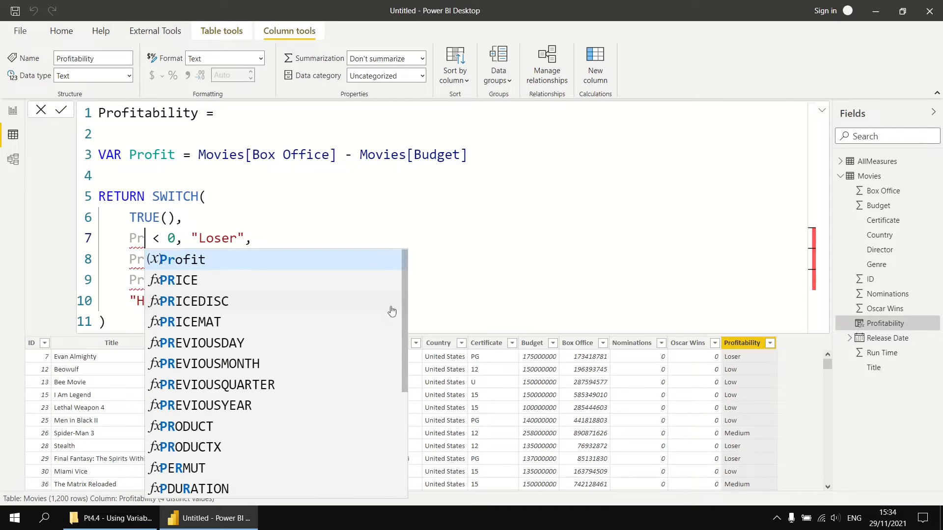
type("o")
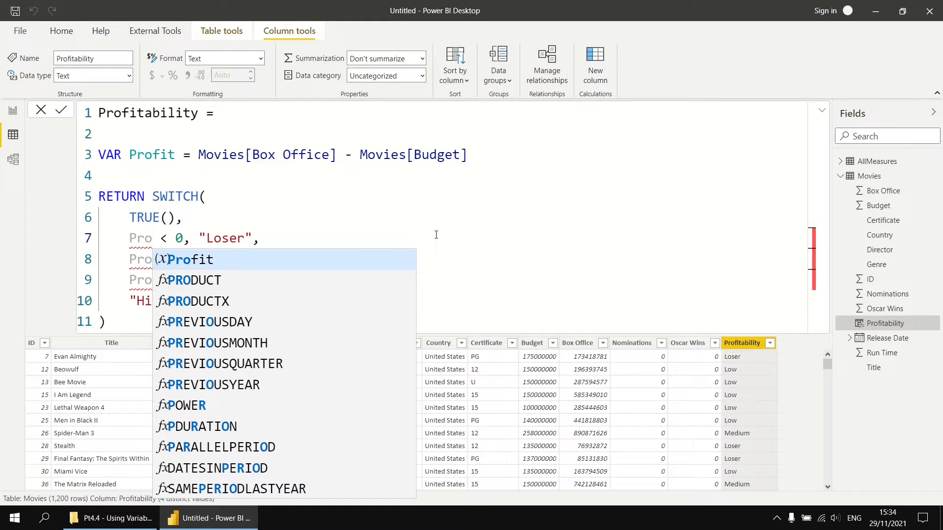
type("fit")
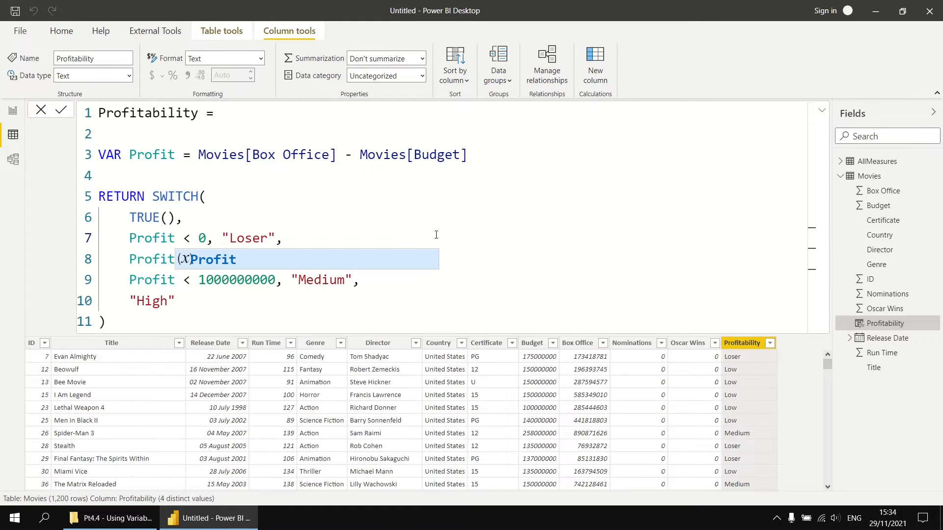
left_click(212, 320)
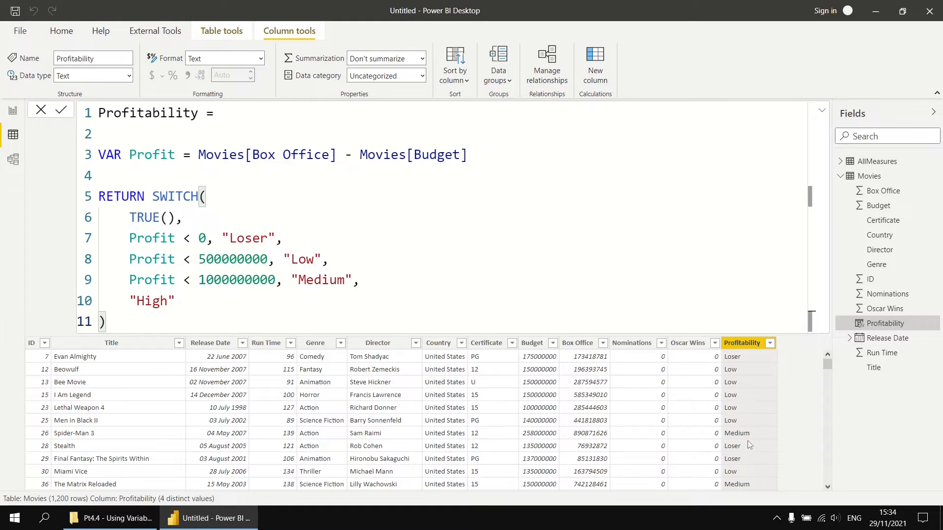
left_click(62, 111)
- Replace RETURN with "VAR Category =" so the SWITCH result is stored in a second variable, and commit the formula
left_click_drag(146, 196, 99, 196)
type("VA")
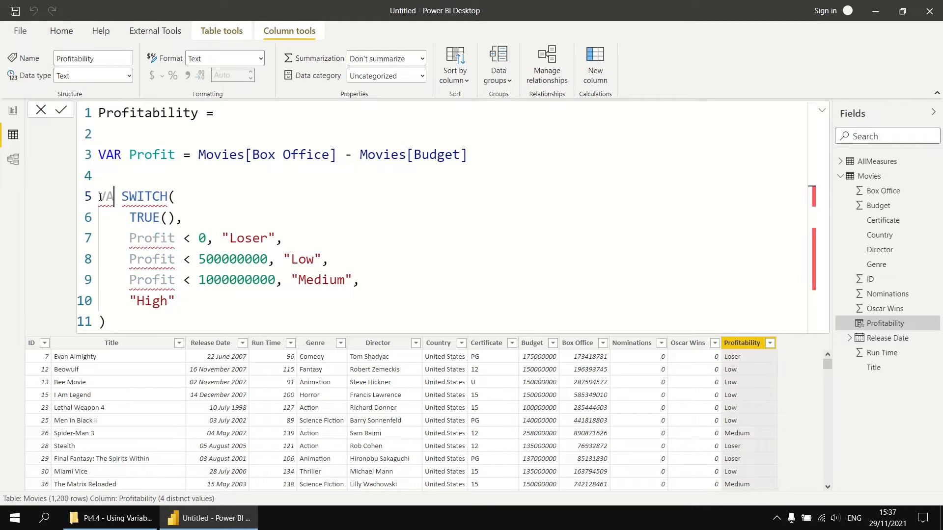
type("R")
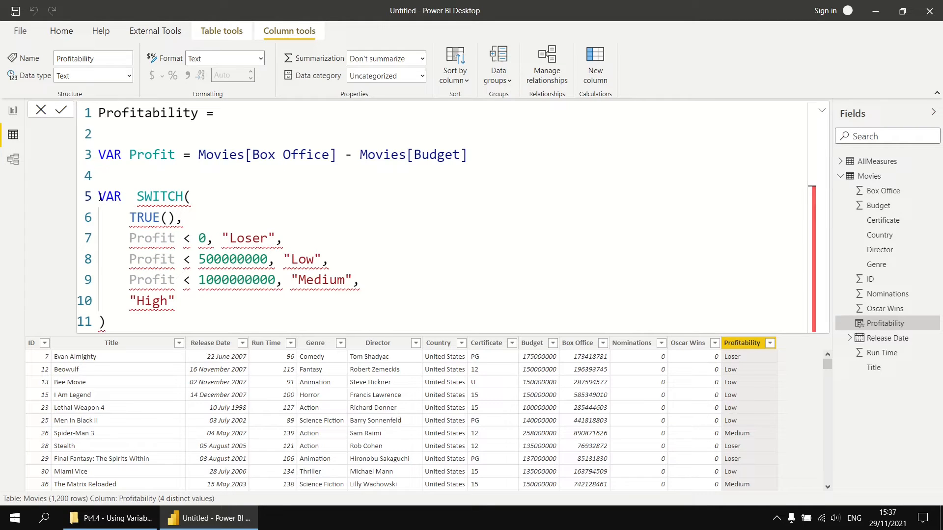
type("Categ")
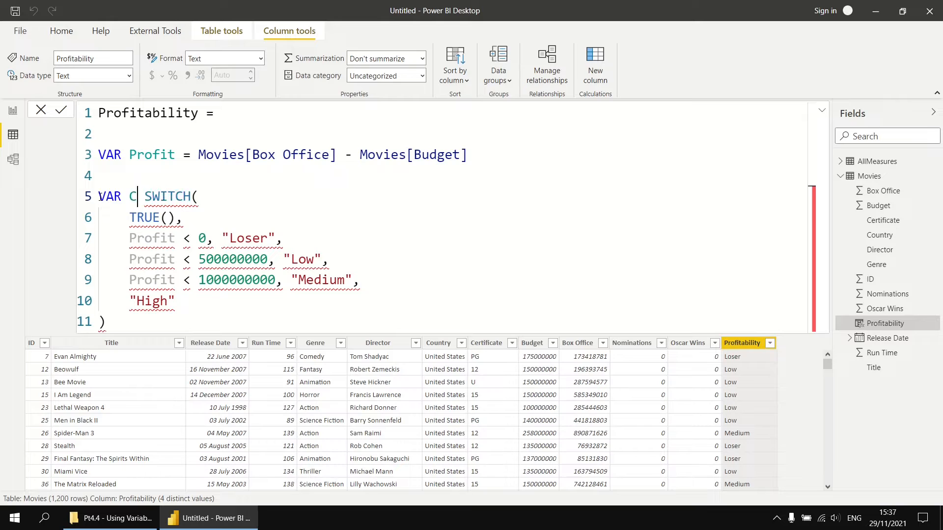
type("ory")
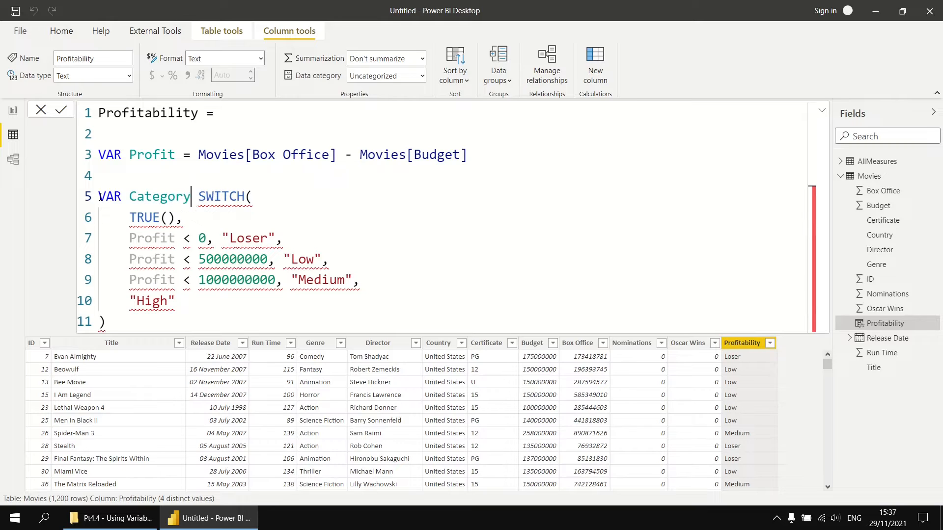
type(" =")
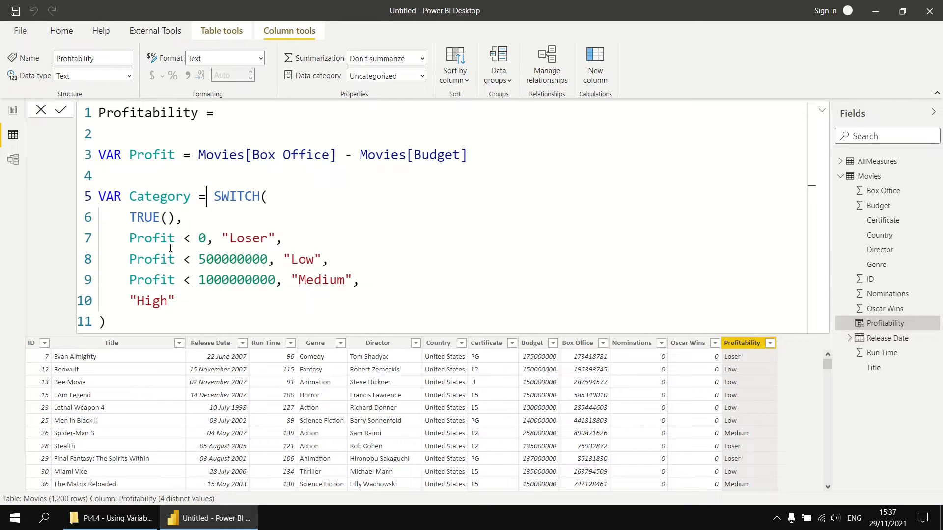
left_click(61, 111)
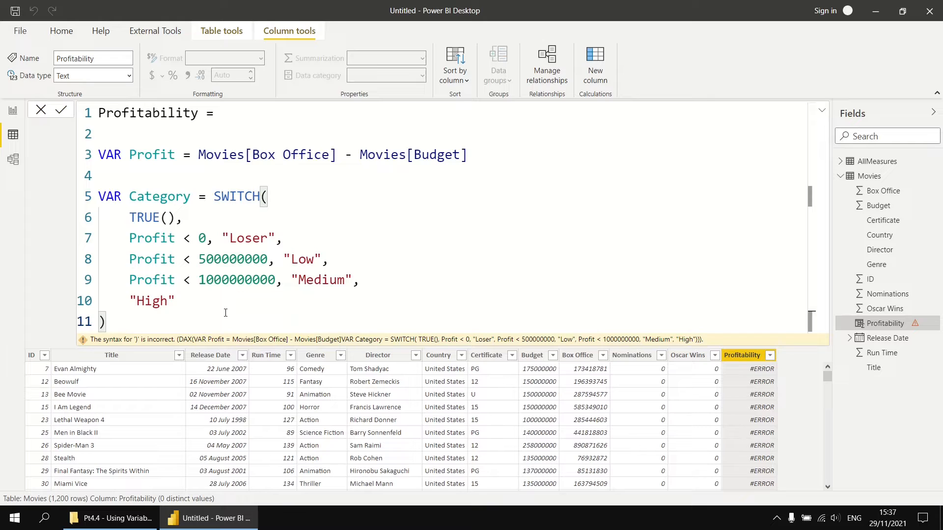
- Add RETURN Category below the SWITCH expression, separated by a blank line, and commit the formula
left_click(125, 323)
key("Return")
key("Return")
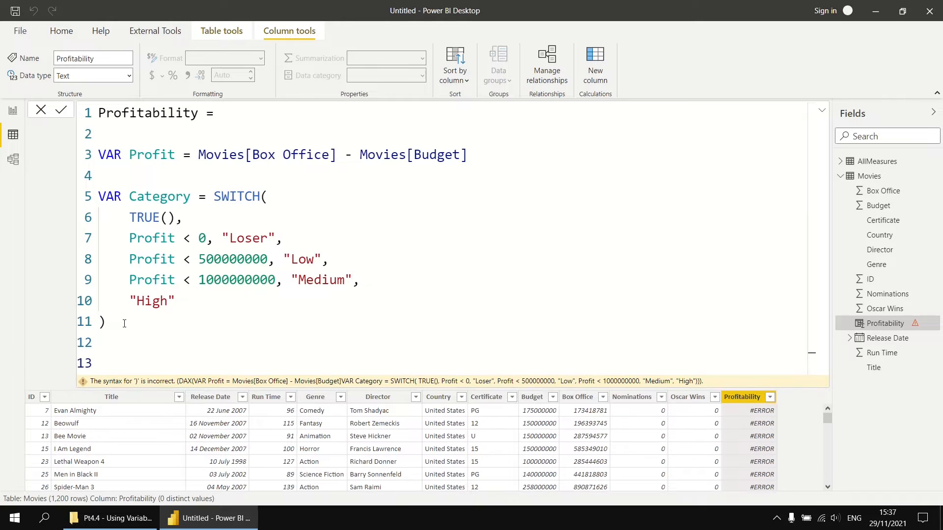
type("RETURN C")
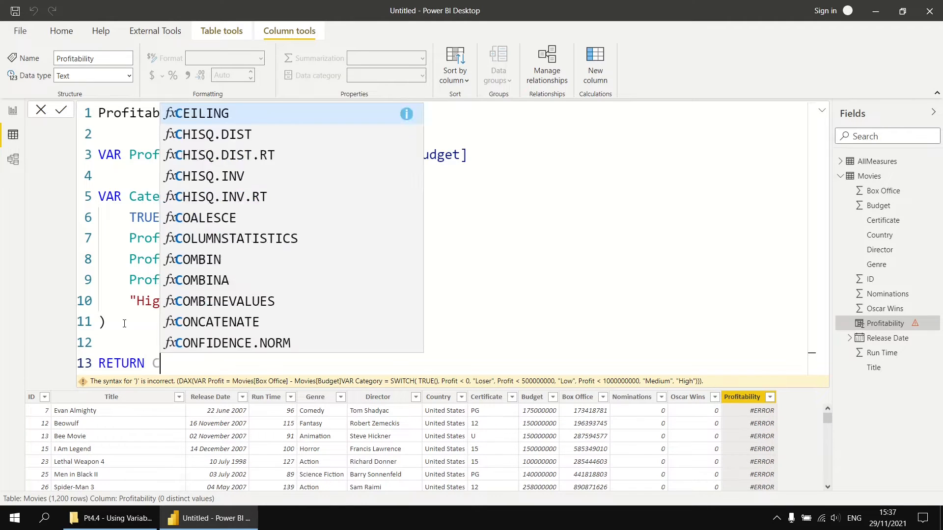
type("at")
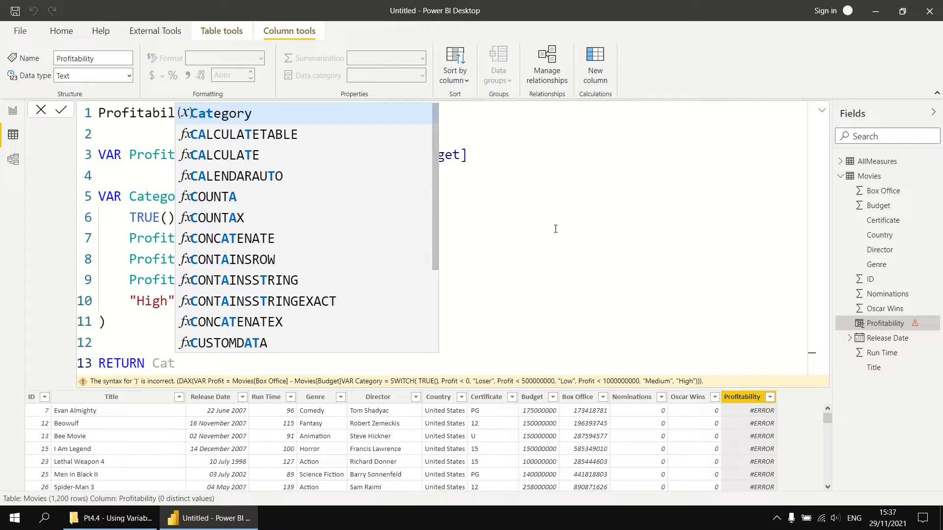
type("egory")
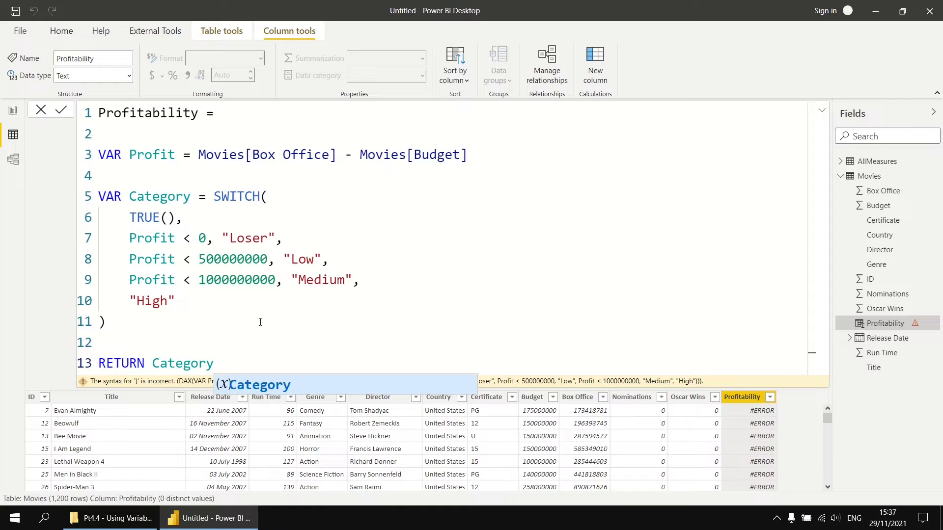
left_click(258, 341)
left_click(61, 110)
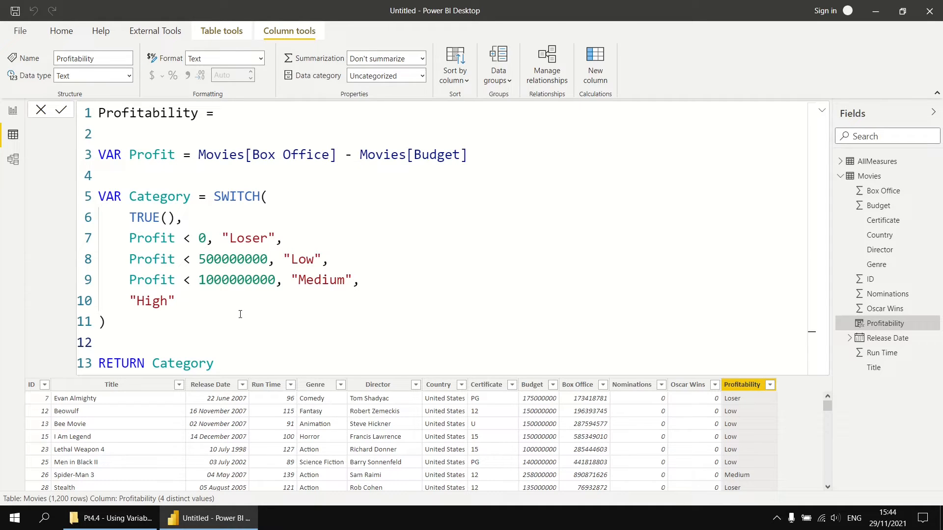
- Try to reassign the Profit variable with Profit = DIVIDE(Profit, 1000000) above the Category variable and commit the formula
left_click(162, 176)
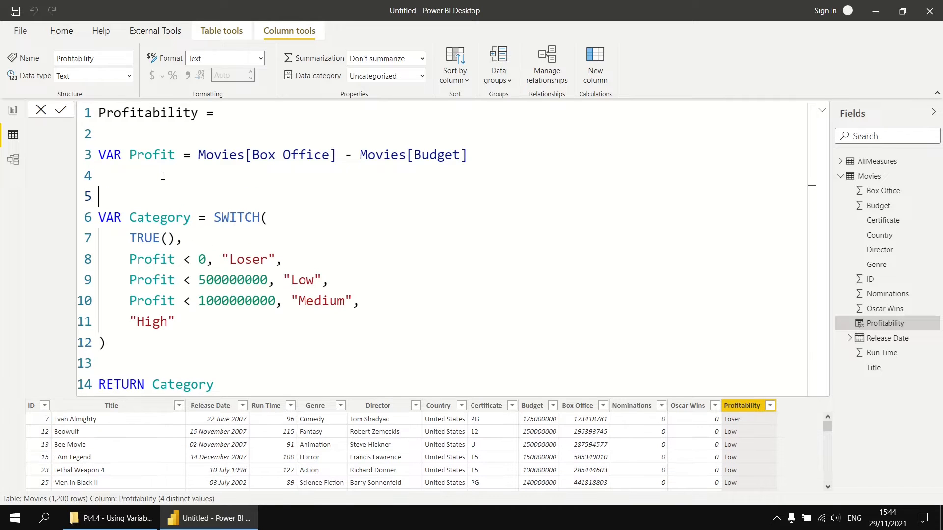
key("Return")
type("Profit =")
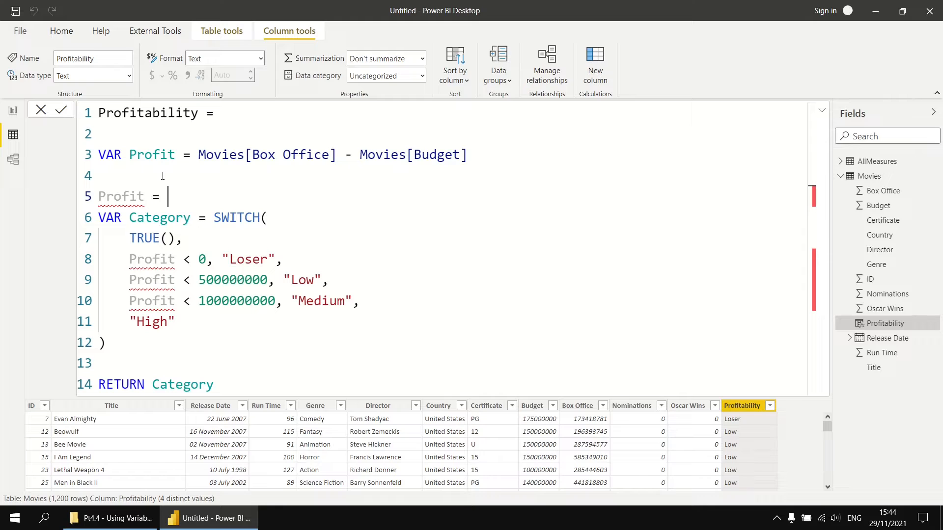
type(" DIVID")
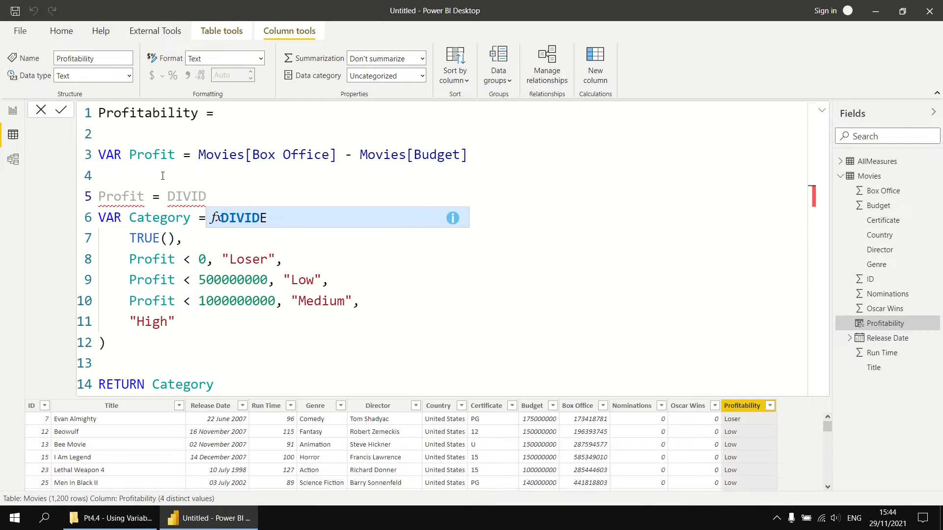
key("Tab")
type("Pro")
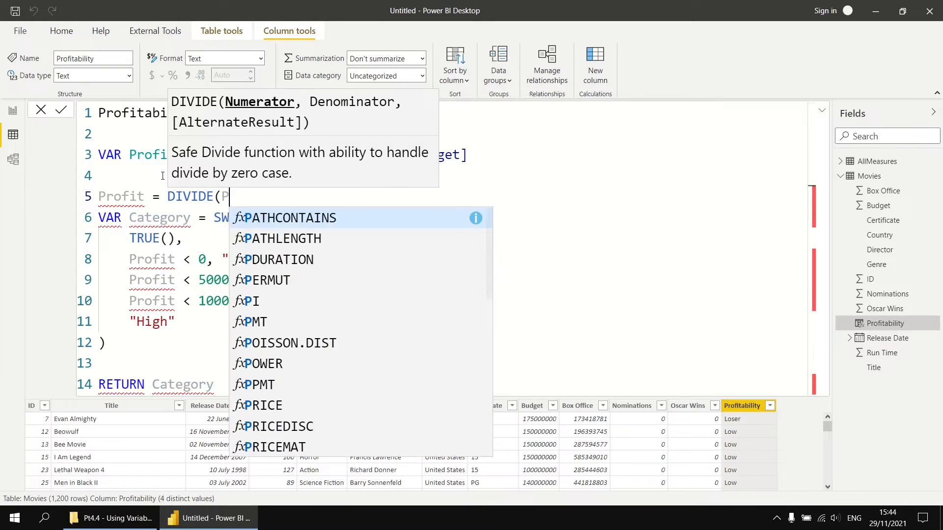
type("fit, ")
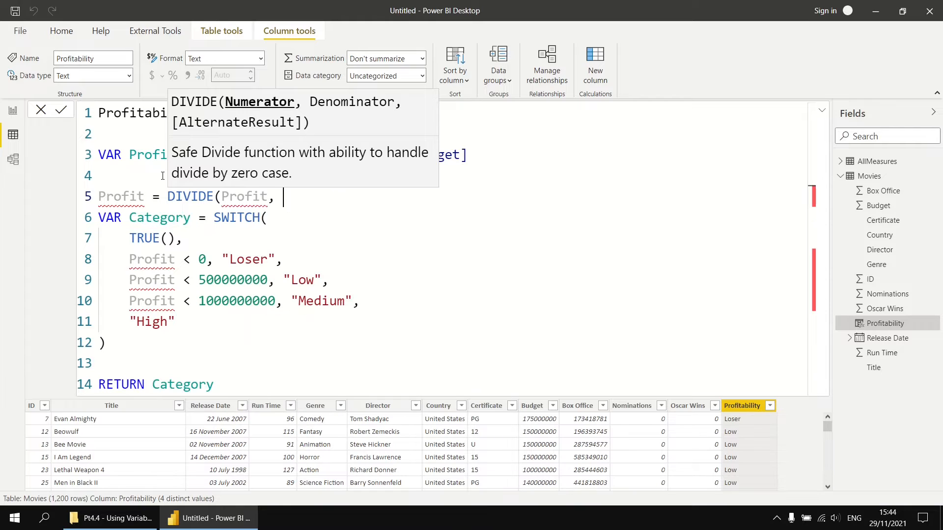
type("1000000")
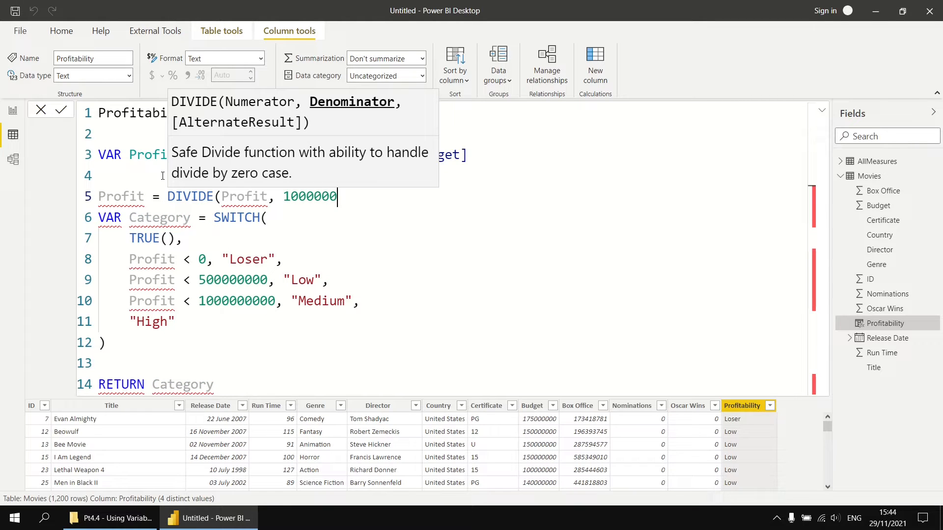
type(")")
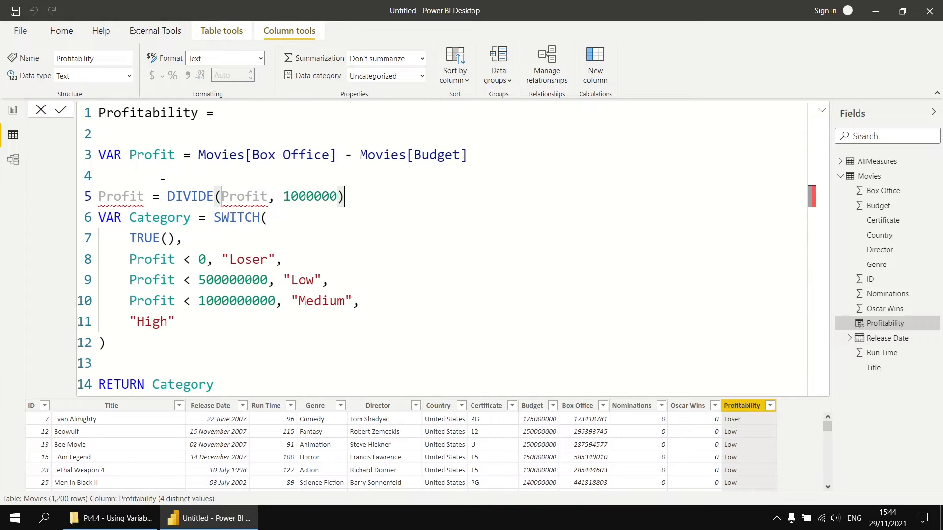
key("Return")
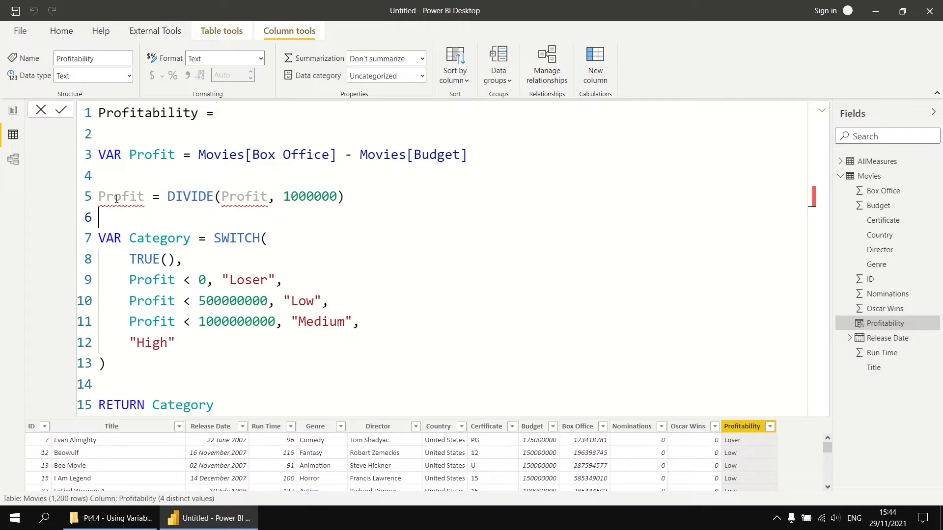
mouse_move(116, 198)
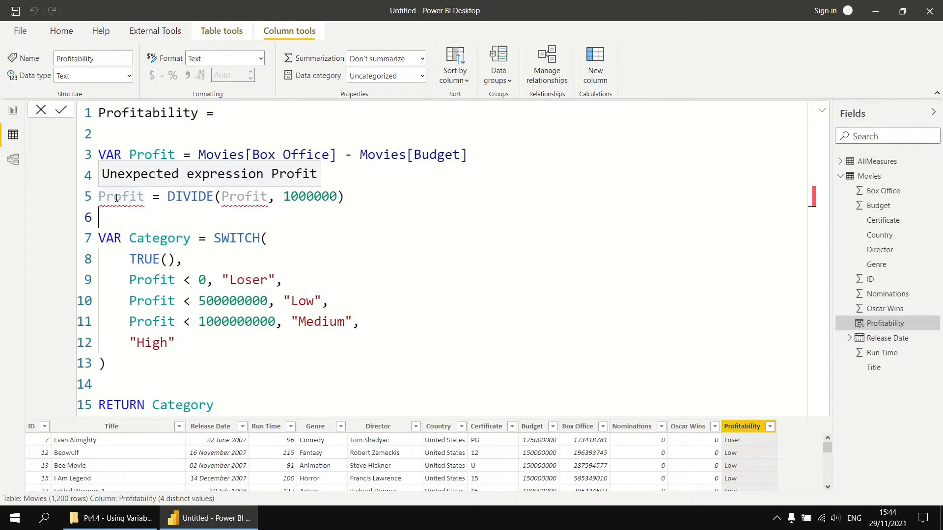
left_click(59, 111)
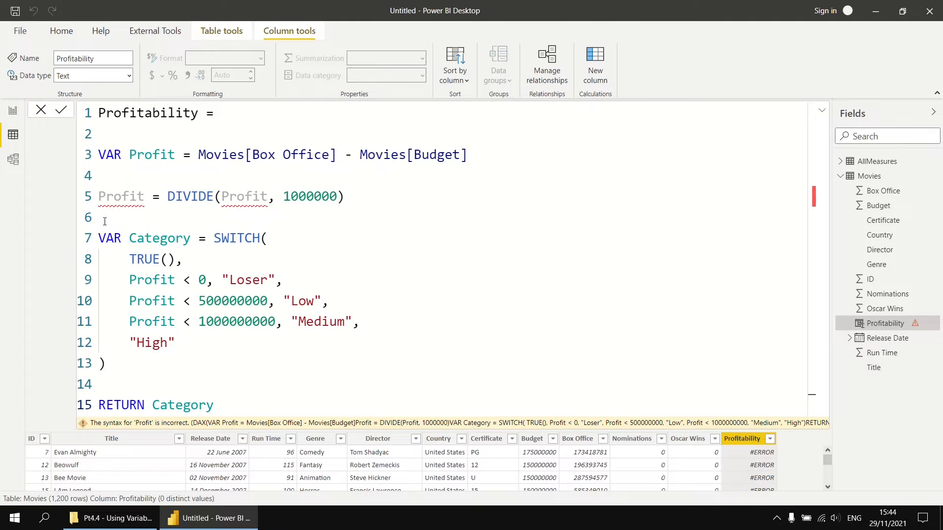
- Turn the DIVIDE line into a new variable declaration, VAR ProfitMil = DIVIDE(Profit, 1000000)
left_click(99, 197)
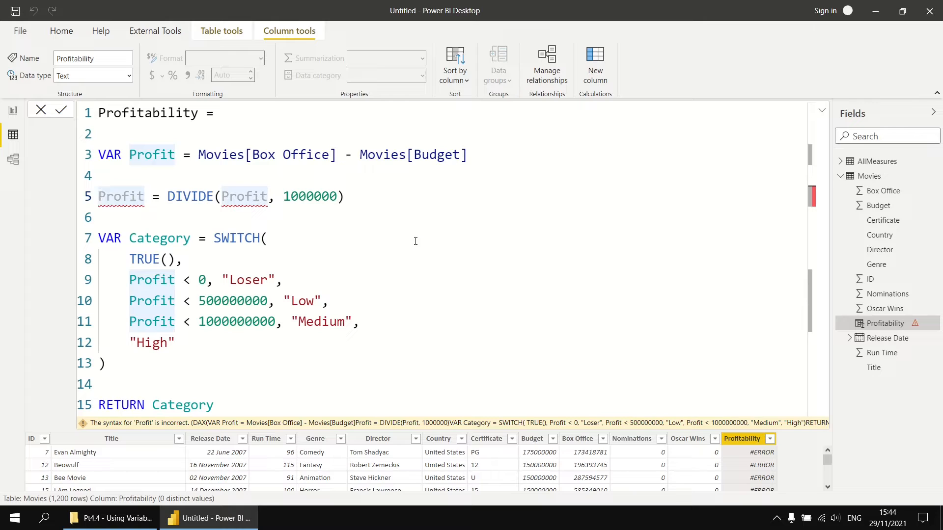
type("VA")
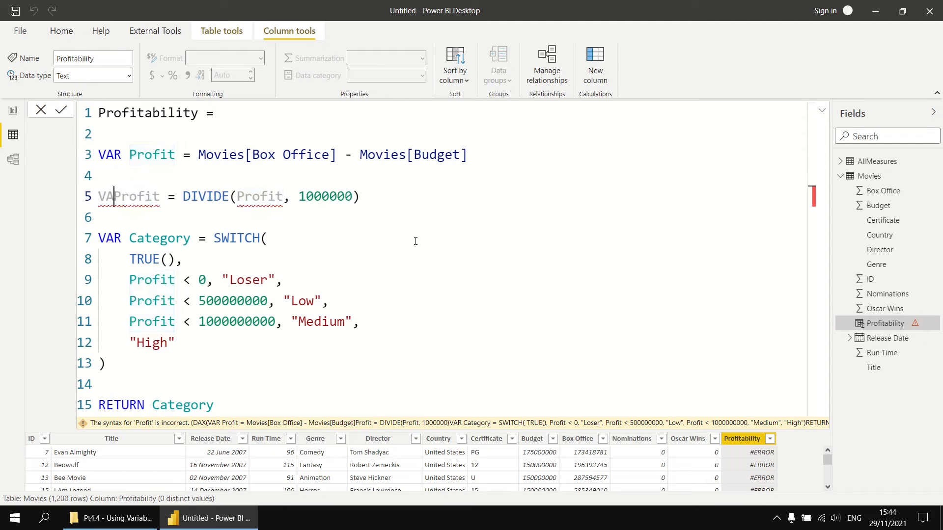
type("R")
key("Right")
key("Right")
key("Right")
key("Right")
key("Right")
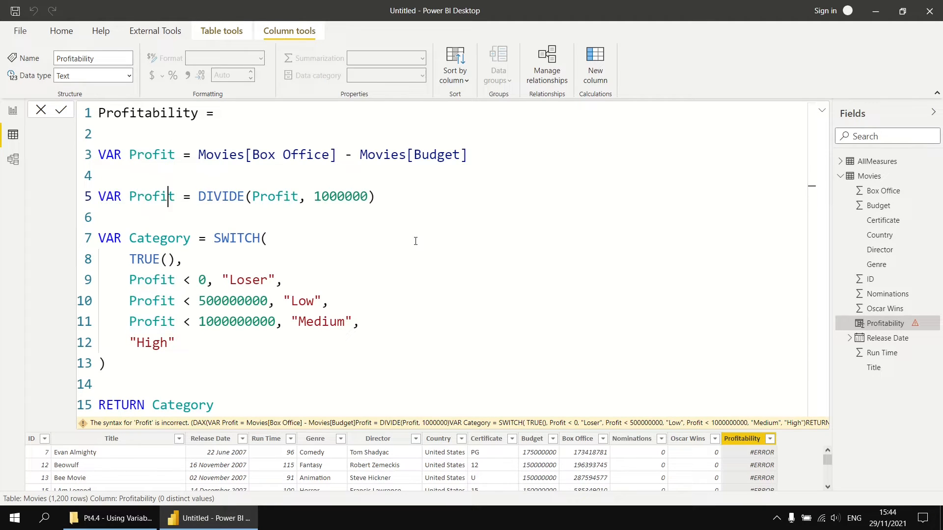
key("Right")
type("Mil")
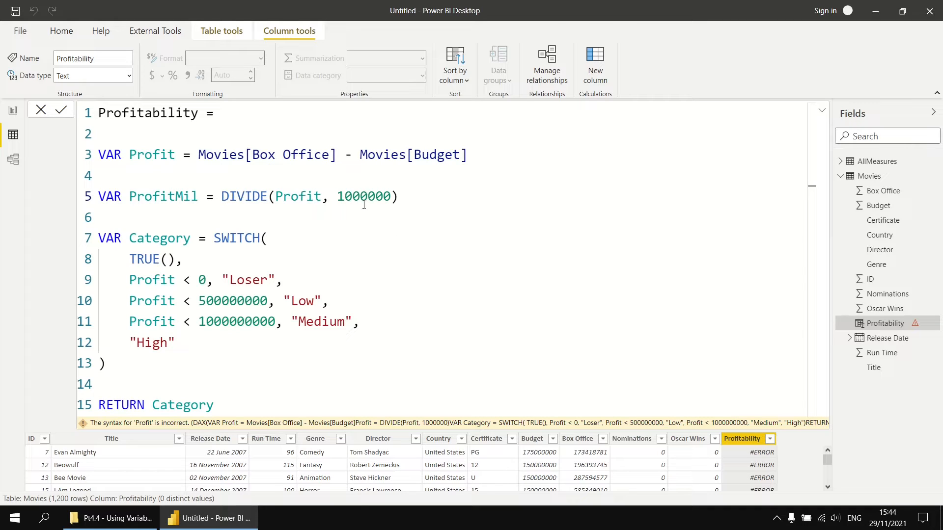
- Change the "Low" condition in SWITCH to ProfitMil < 500
left_click(175, 294)
type("Mi")
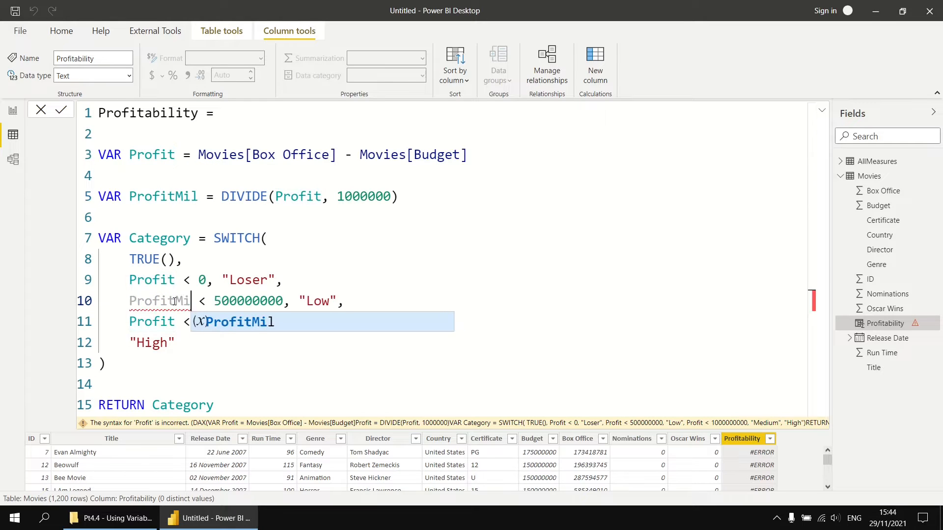
type("l")
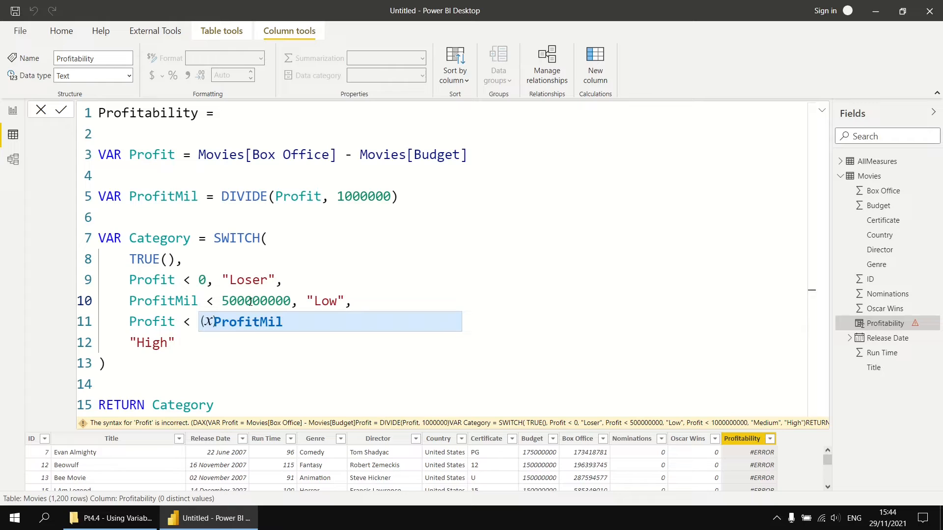
left_click_drag(251, 302, 290, 301)
key("BackSpace")
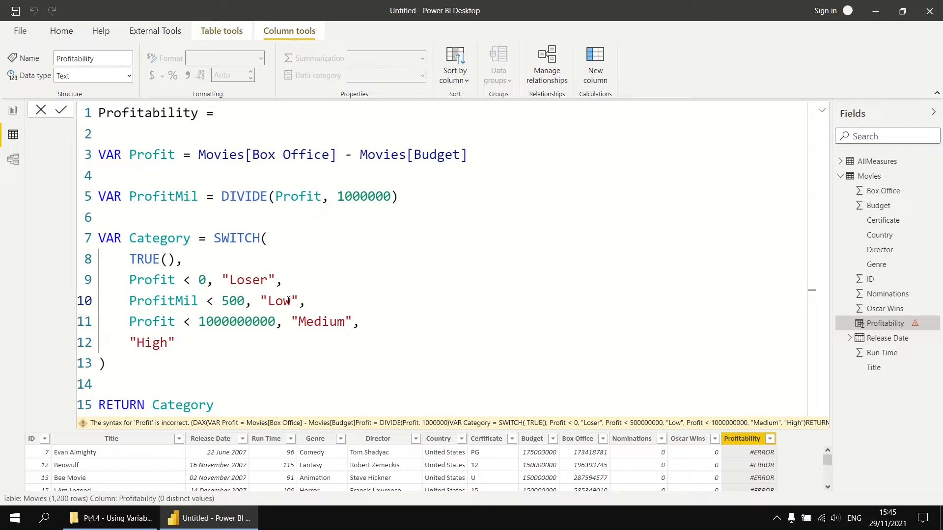
- Undo the ProfitMil edits, removing the DIVIDE line between the Profit and Category variables as well, and commit the formula
key("ctrl+z")
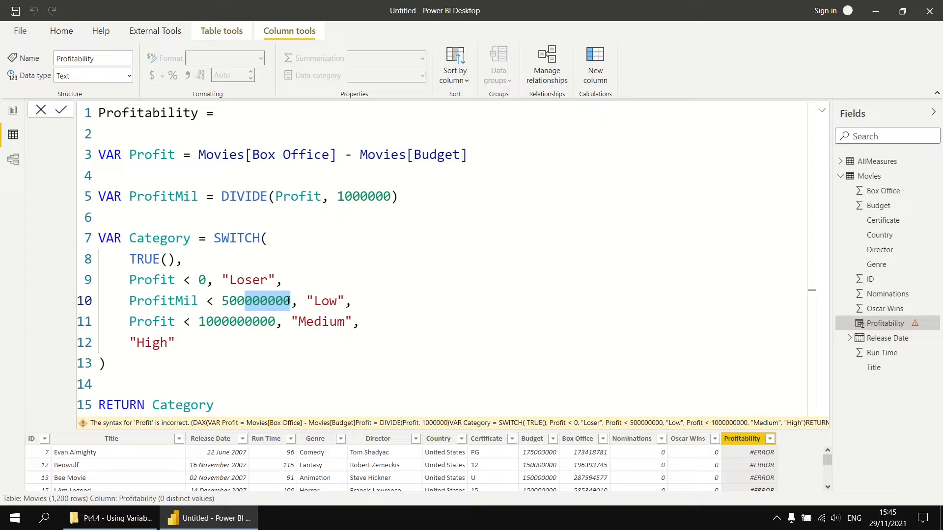
key("ctrl+z")
key("ctrl+z")
key("ctrl+z")
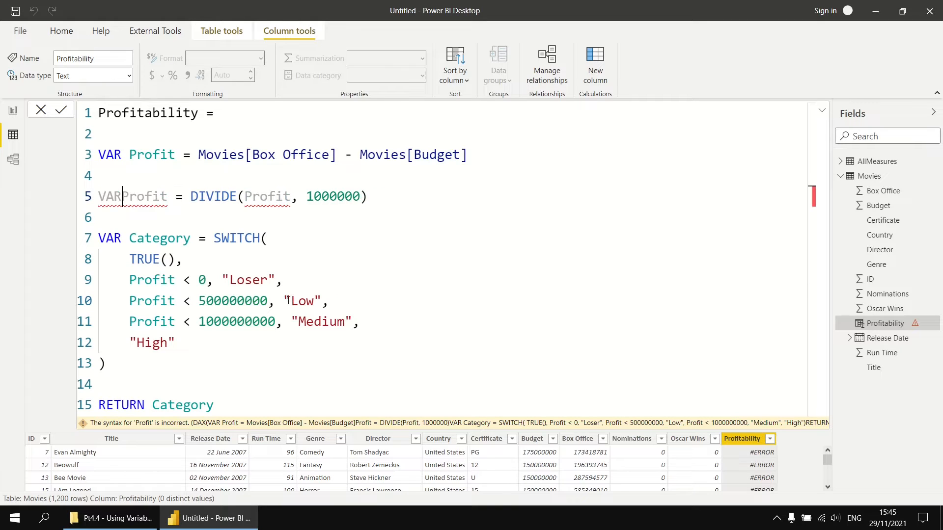
key("ctrl+z")
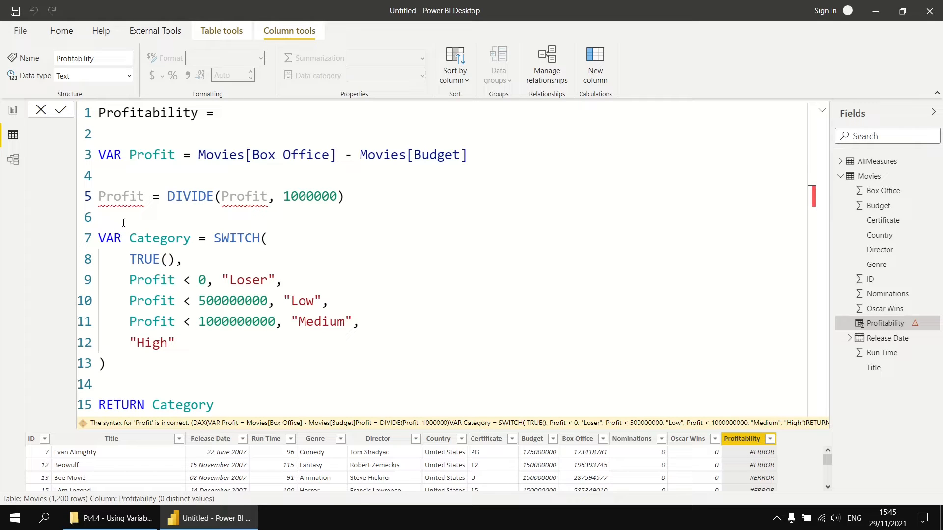
left_click_drag(123, 223, 101, 179)
key("BackSpace")
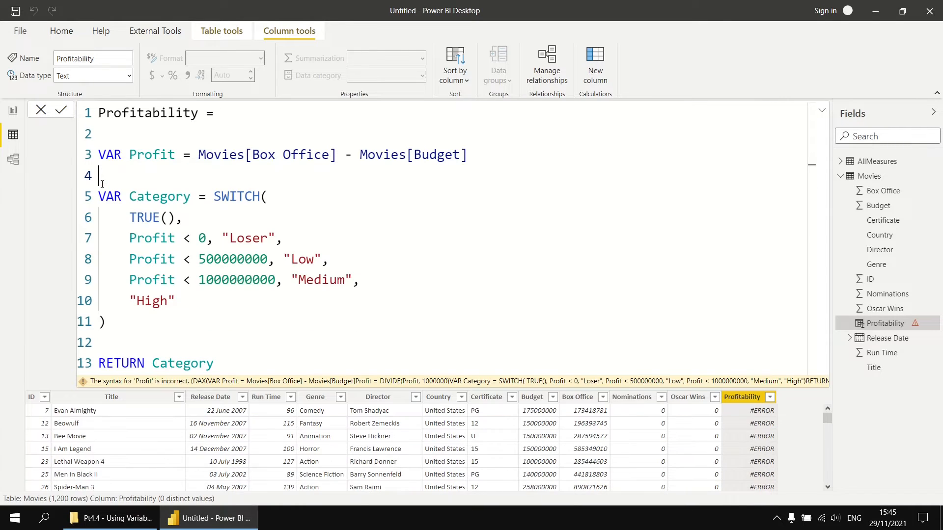
left_click(140, 345)
left_click(62, 111)
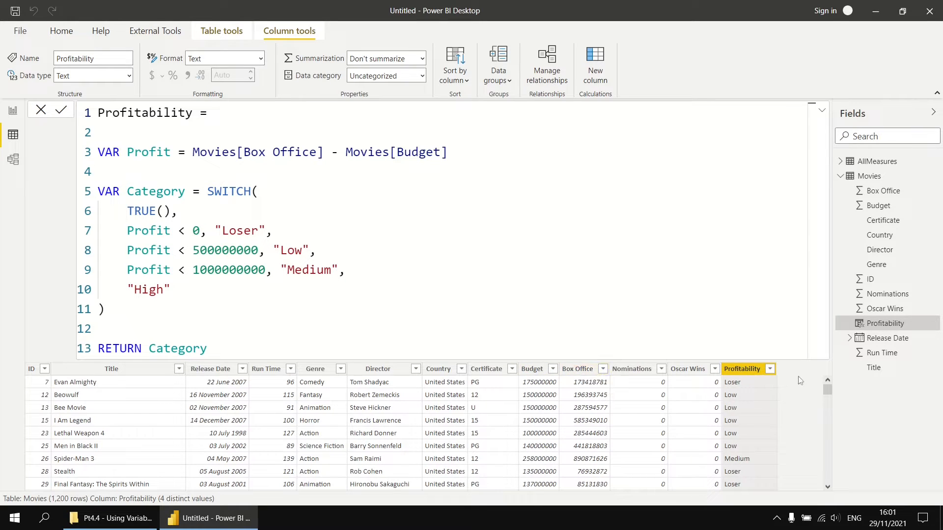
- Begin an IF function in the Profit variable and move the Movies[Box Office] - Movies[Budget] expression onto a separate line below it
left_click_drag(828, 390, 818, 496)
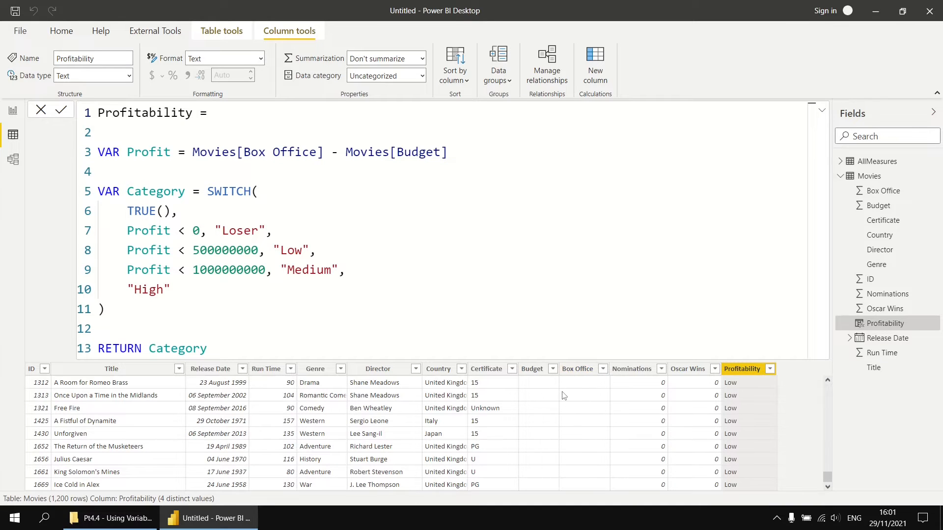
scroll(564, 398, "up", 15)
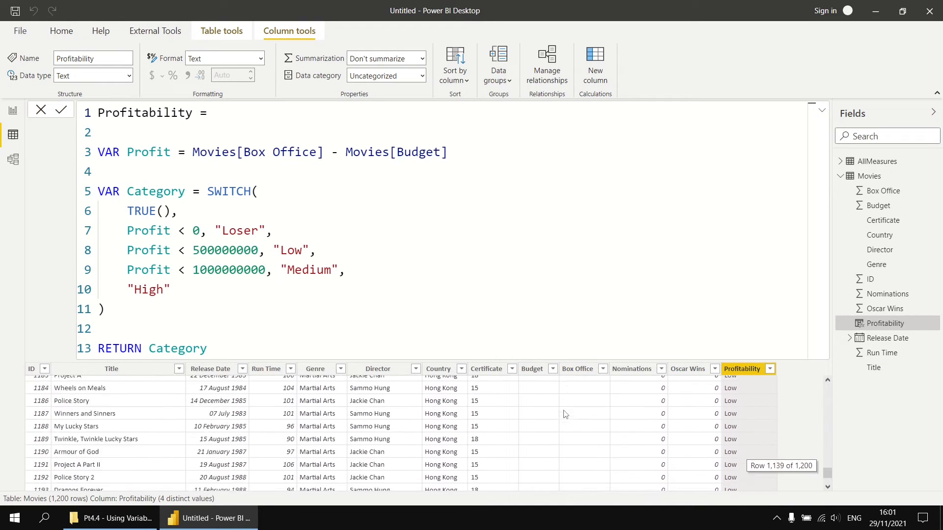
scroll(565, 416, "up", 8)
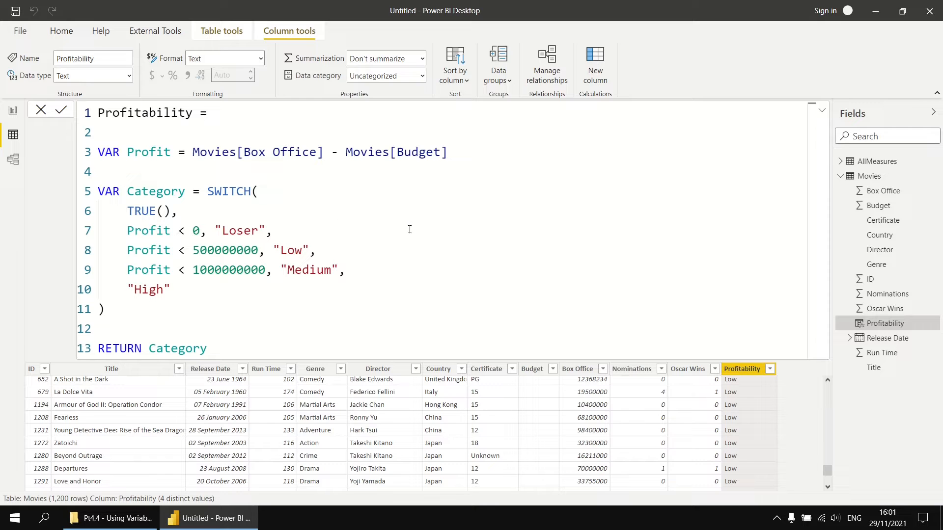
left_click_drag(828, 471, 831, 388)
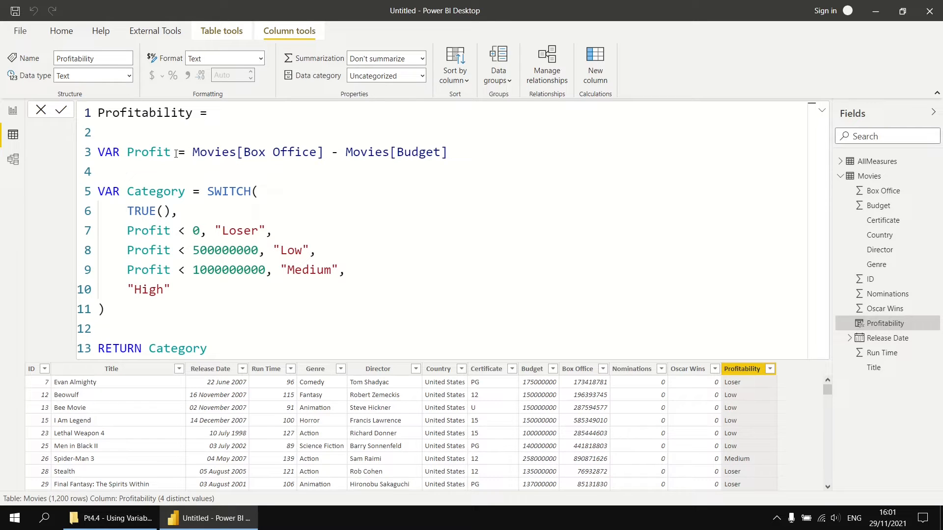
left_click(192, 156)
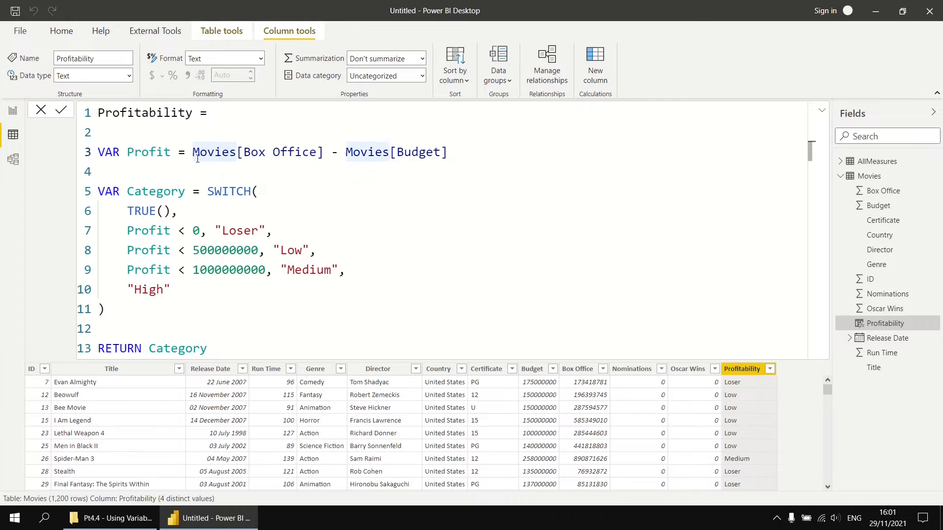
key("shift+Return")
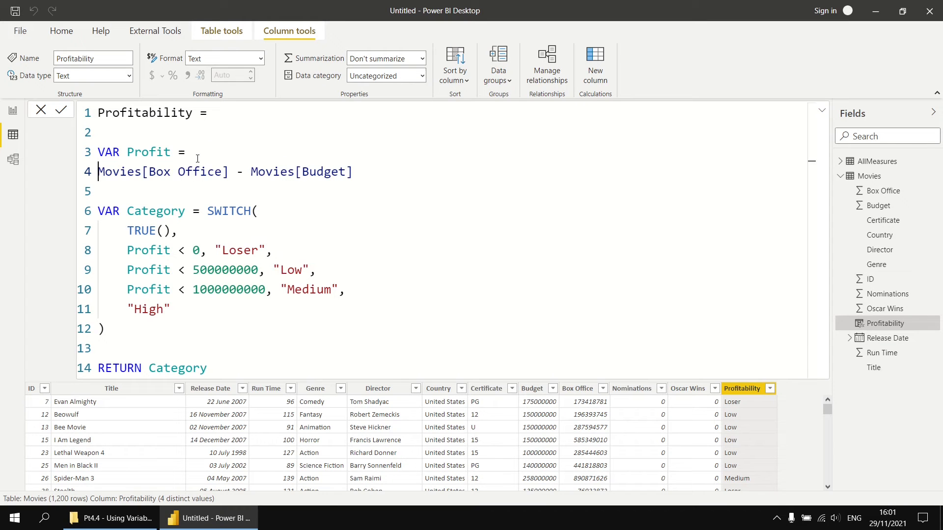
key("shift+Return")
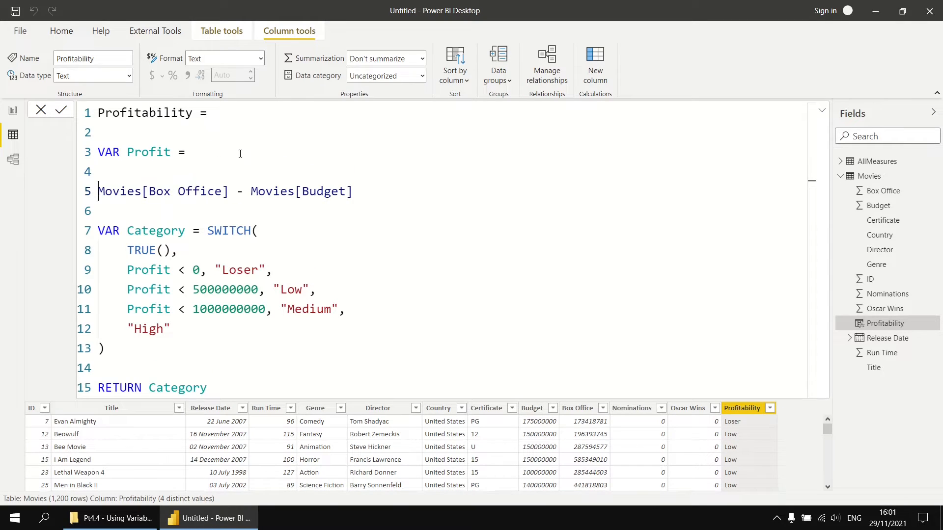
left_click(241, 152)
type("if")
key("Tab")
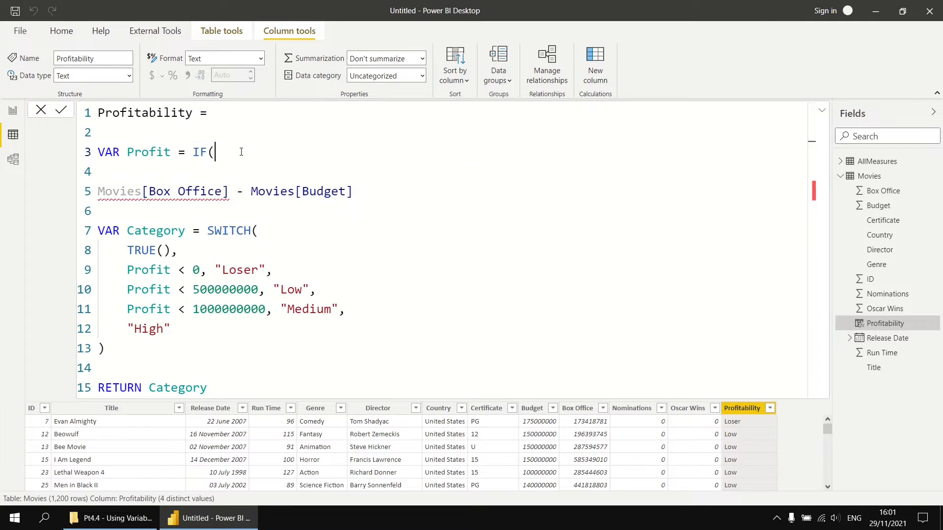
- Enter ISBLANK(Movies[Budget]) || ISBLANK(Movies[Box Office]) as the logical test of the IF in the Profit variable
key("shift+Return")
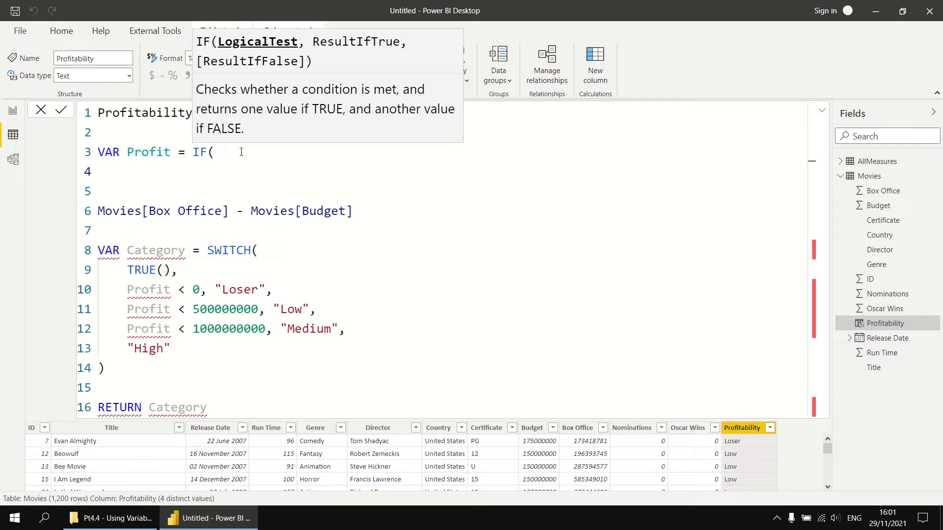
type("isb")
key("Tab")
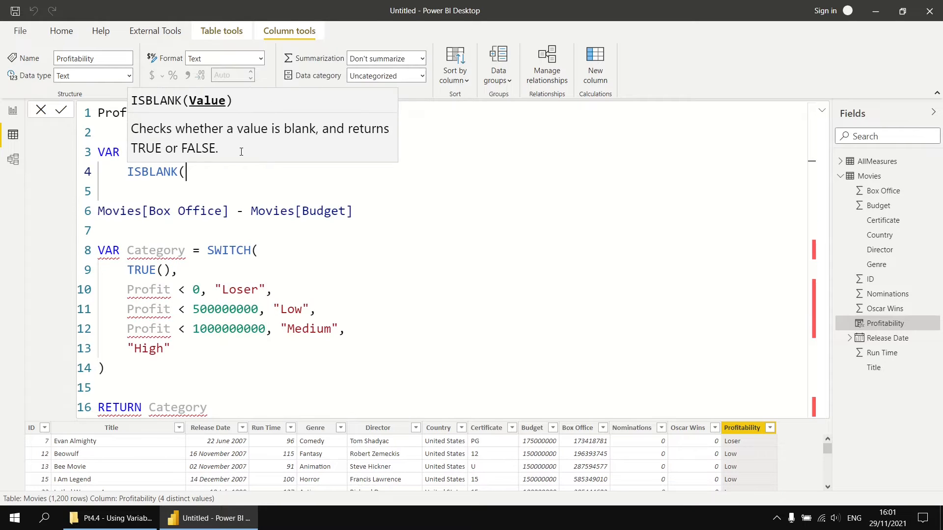
type("bu")
key("Tab")
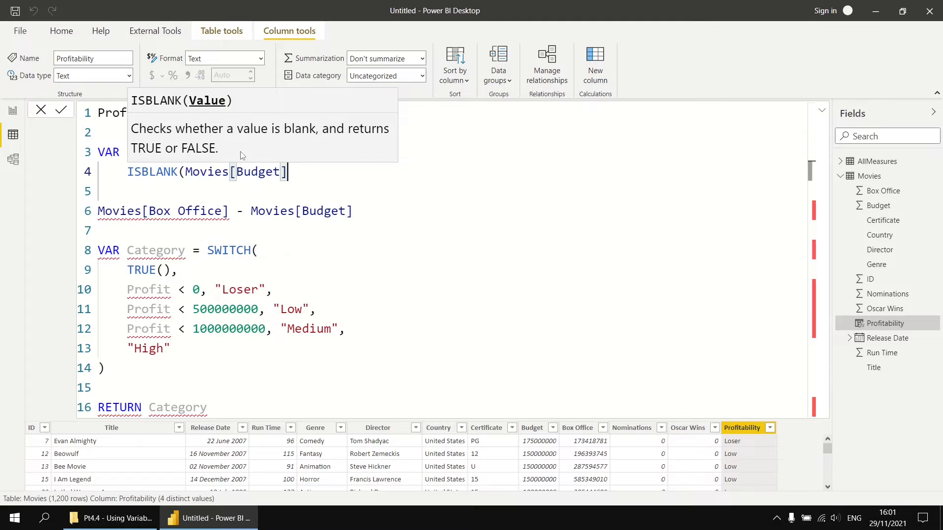
type(") ||")
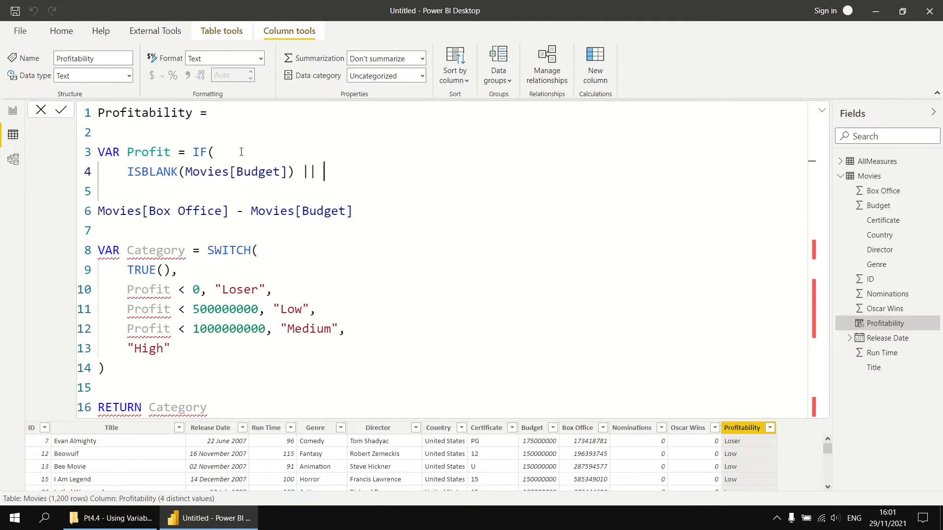
type(" isb")
key("Tab")
type("box")
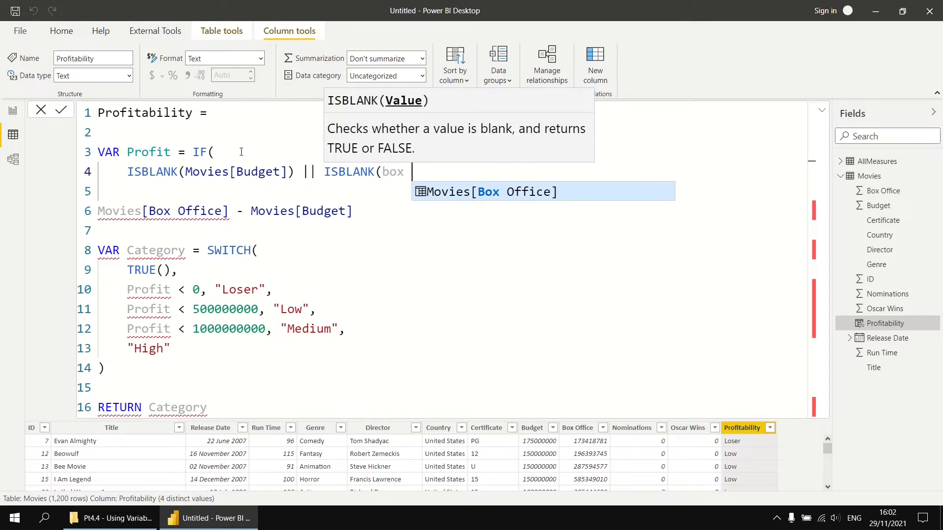
key("Tab")
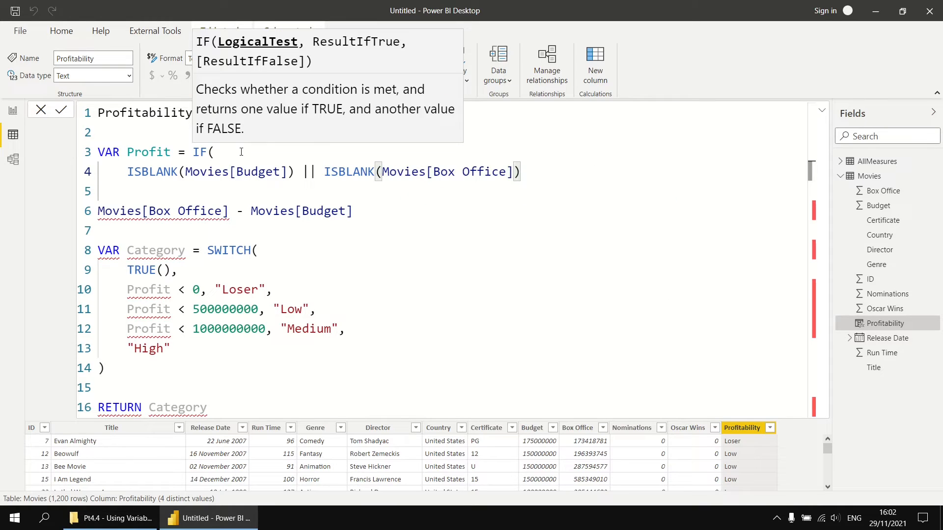
type(",")
- Add BLANK() on a new line as the IF function's result when the test is true
key("Return")
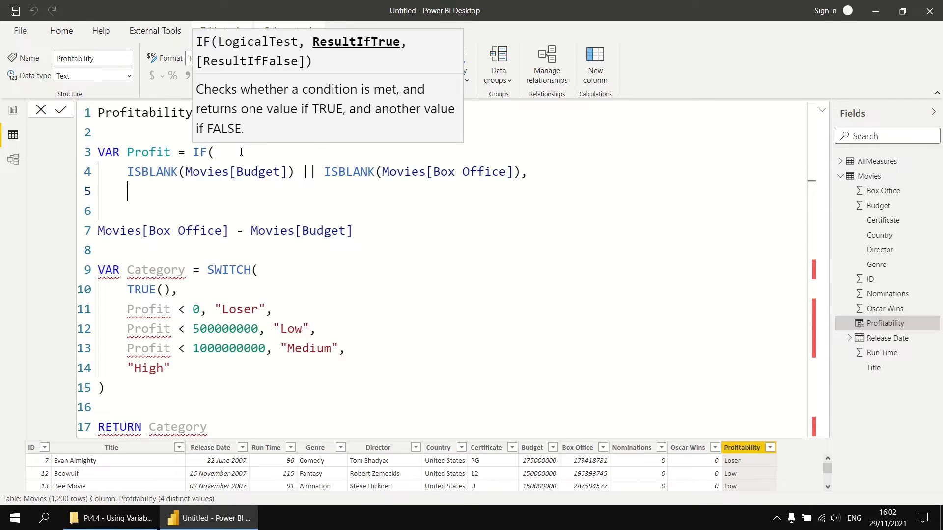
type("P")
key("BackSpace")
type("bla")
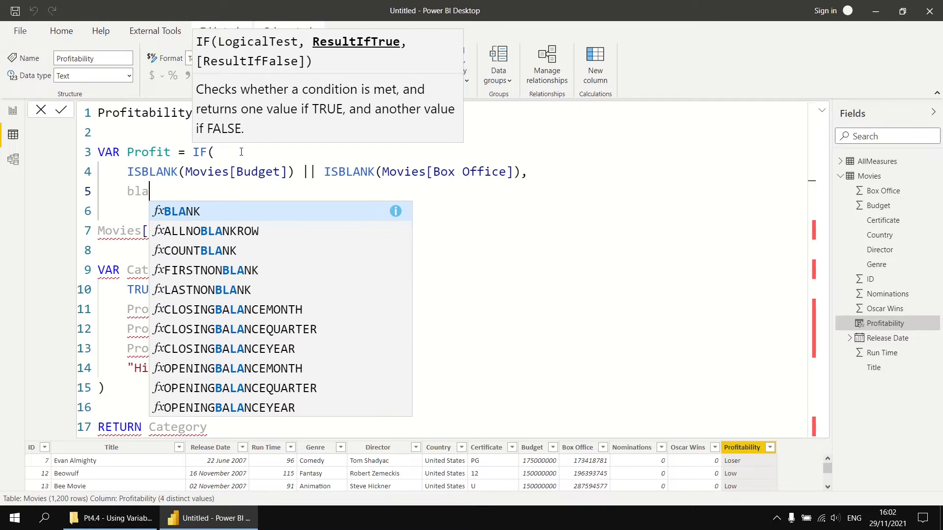
key("Tab")
type("),")
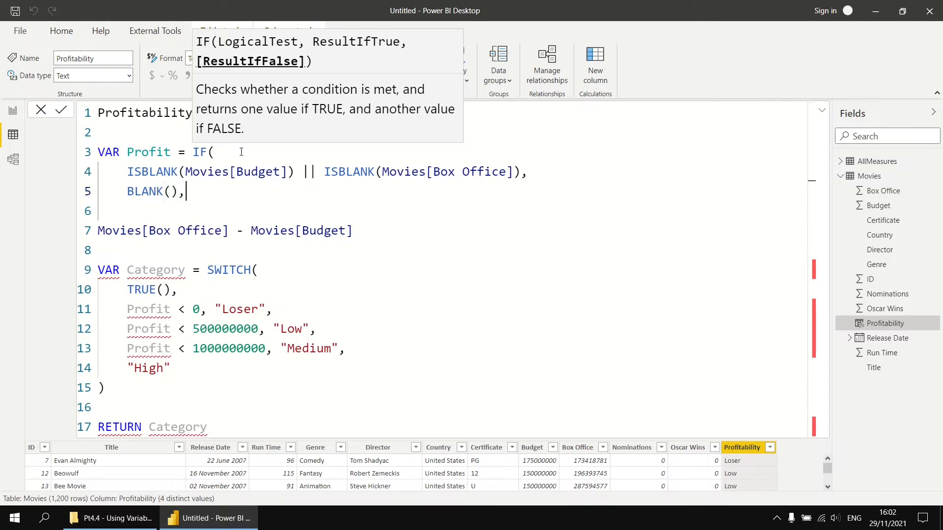
- Make the indented Movies[Box Office] - Movies[Budget] line the IF's false result and close the function with a parenthesis on its own line
key("Down")
key("Delete")
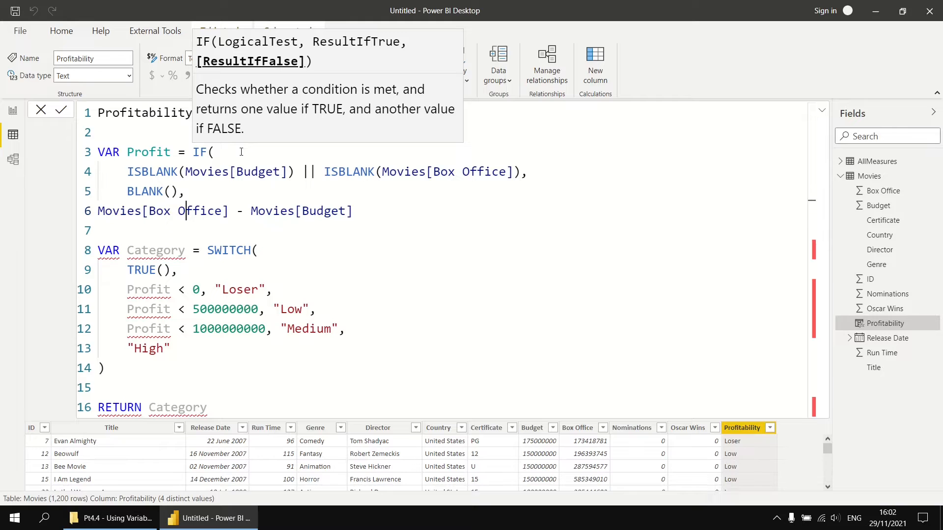
key("Tab")
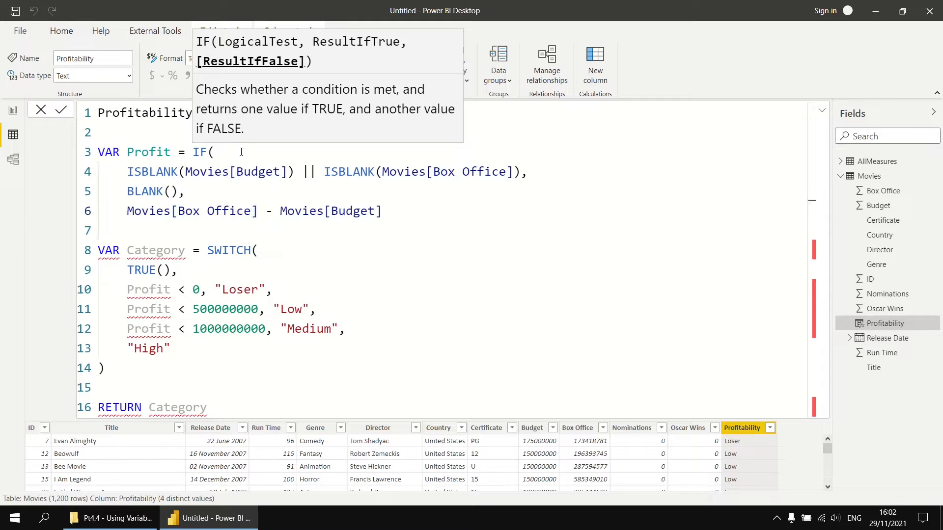
left_click(403, 218)
key("Return")
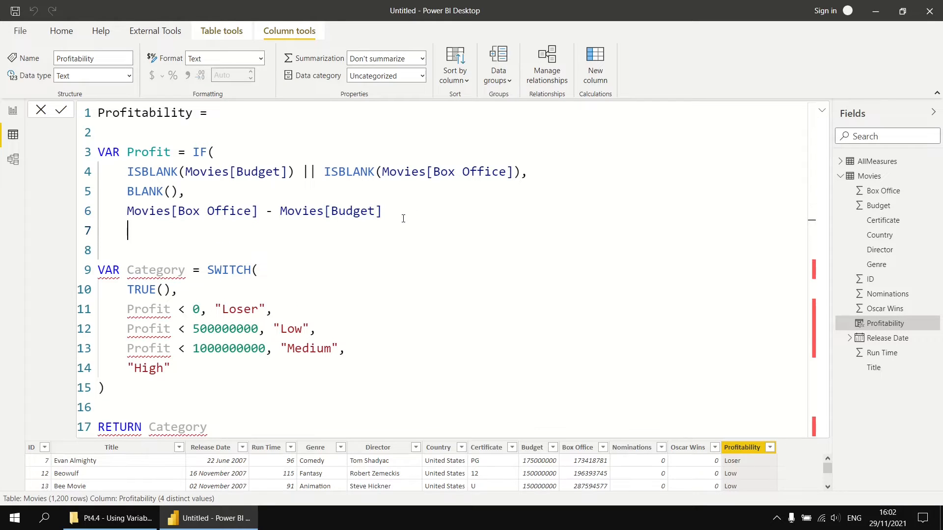
type(")")
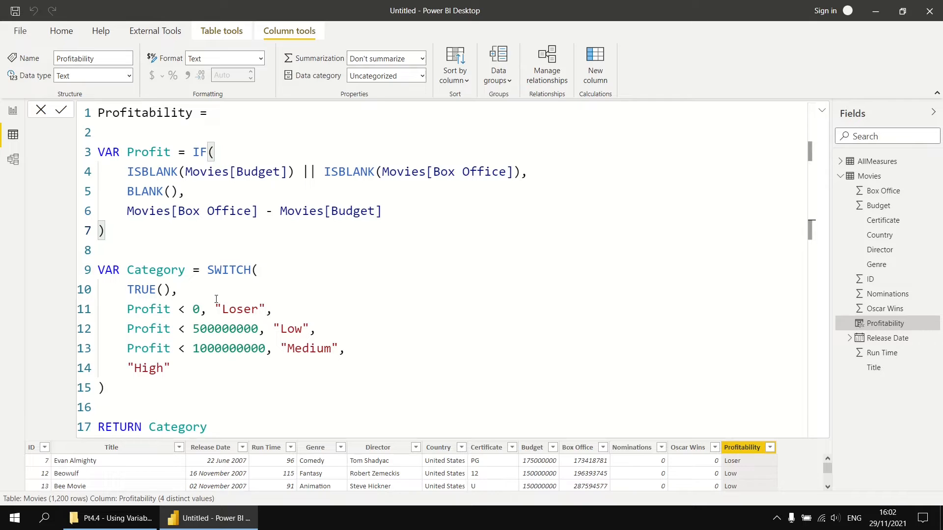
- Add ISBLANK(Profit), "Missing data" as the first condition after TRUE() in the Category SWITCH and commit the formula
left_click(195, 292)
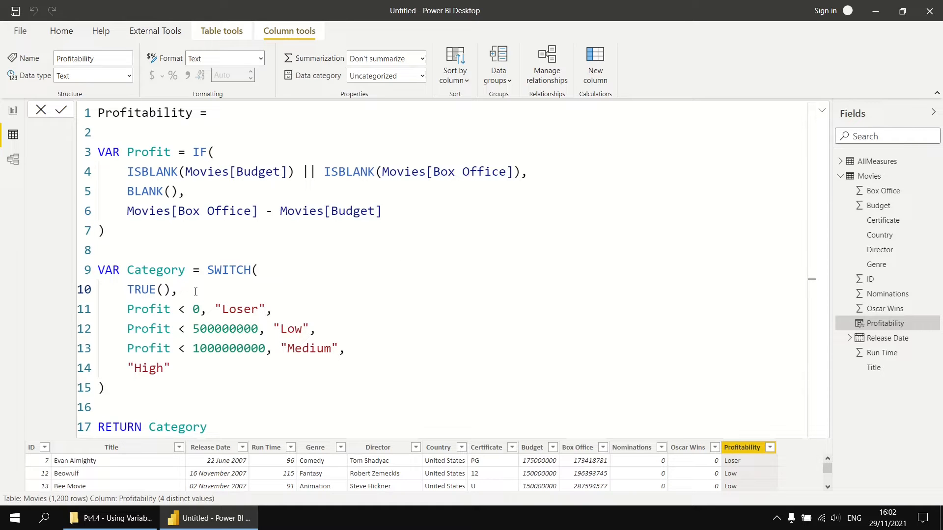
key("Return")
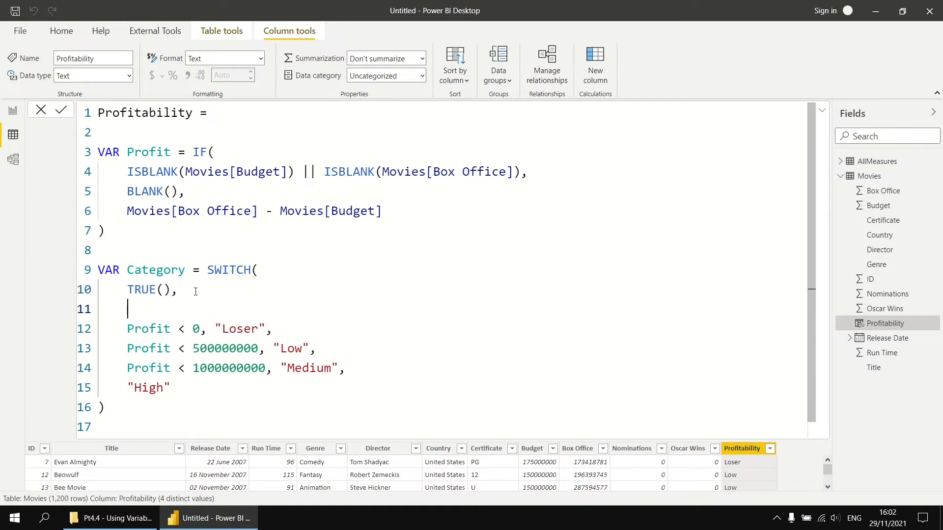
type("ISBLANK(P")
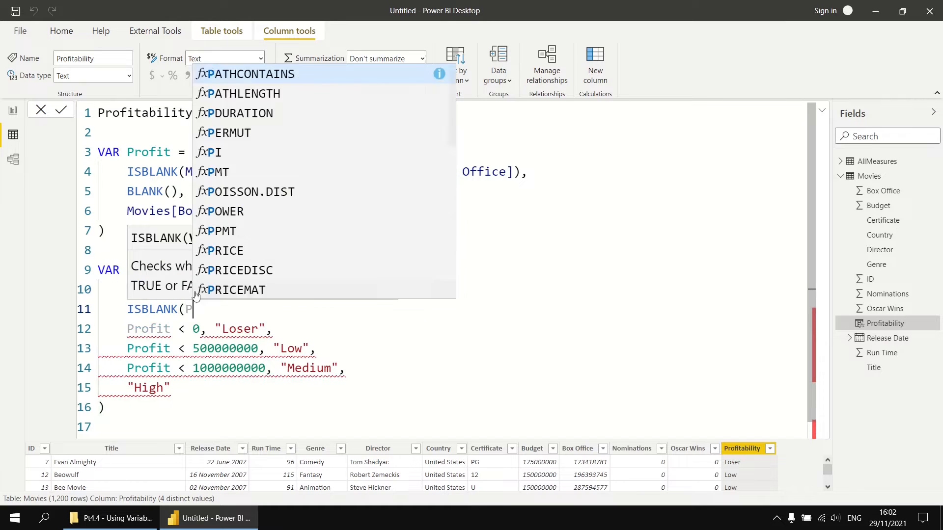
type("ro")
key("Tab")
type(")")
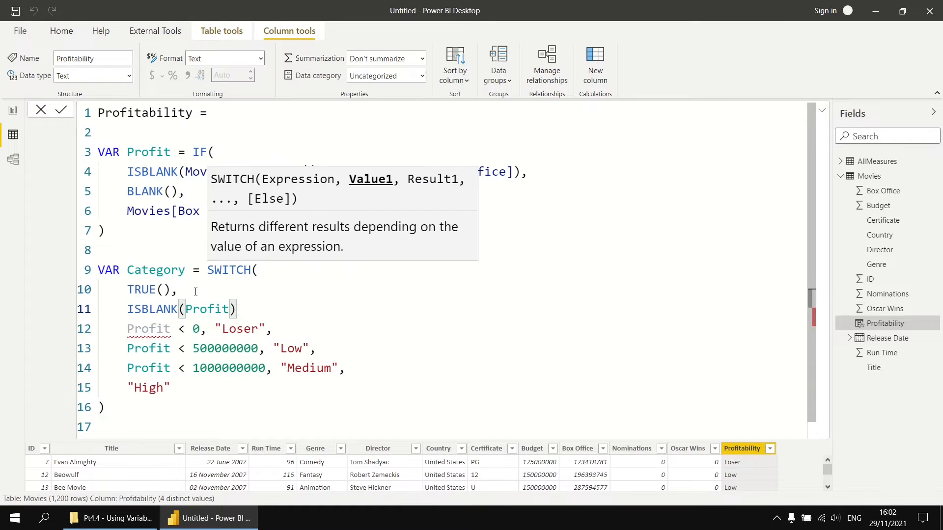
type(", \"")
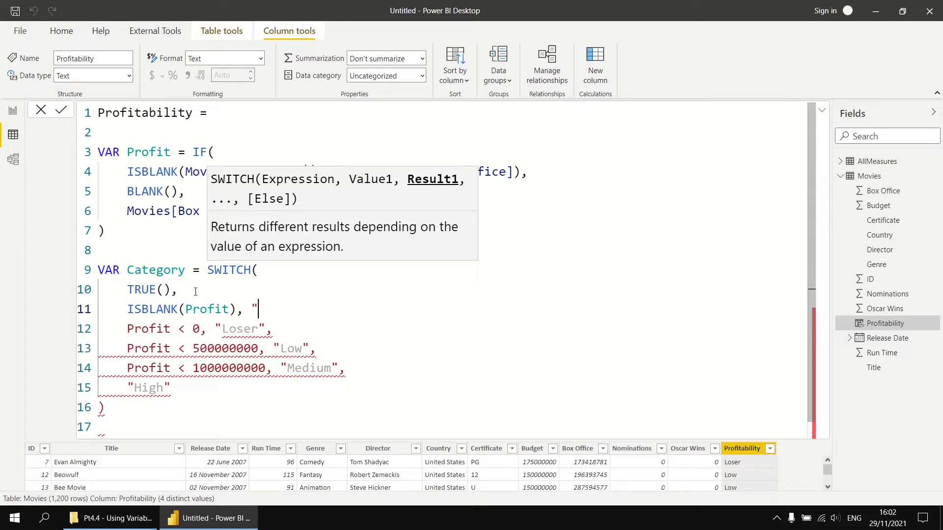
type("Missing data\",")
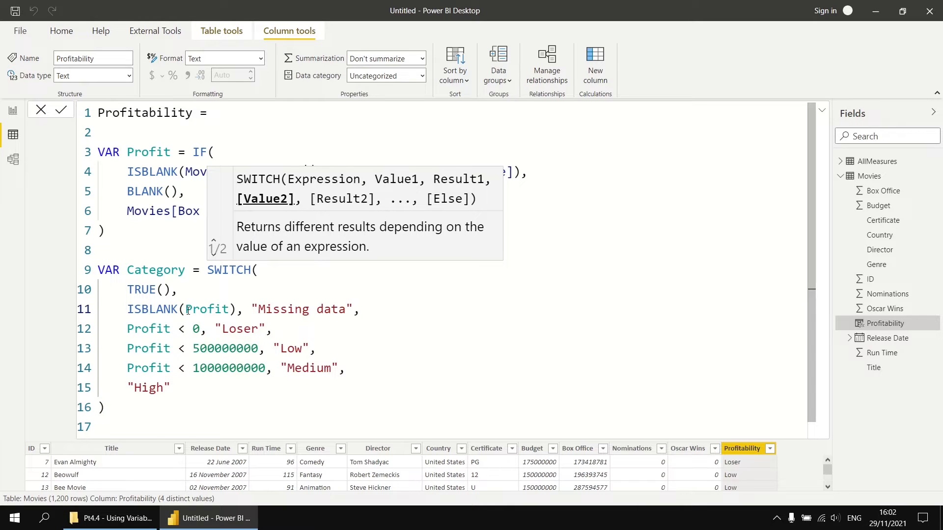
scroll(186, 313, "down", 1)
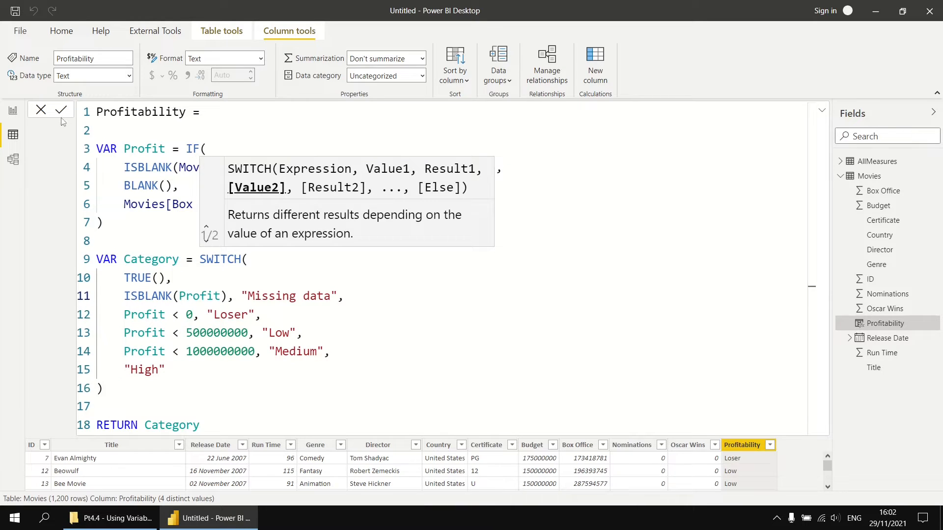
key("Return")
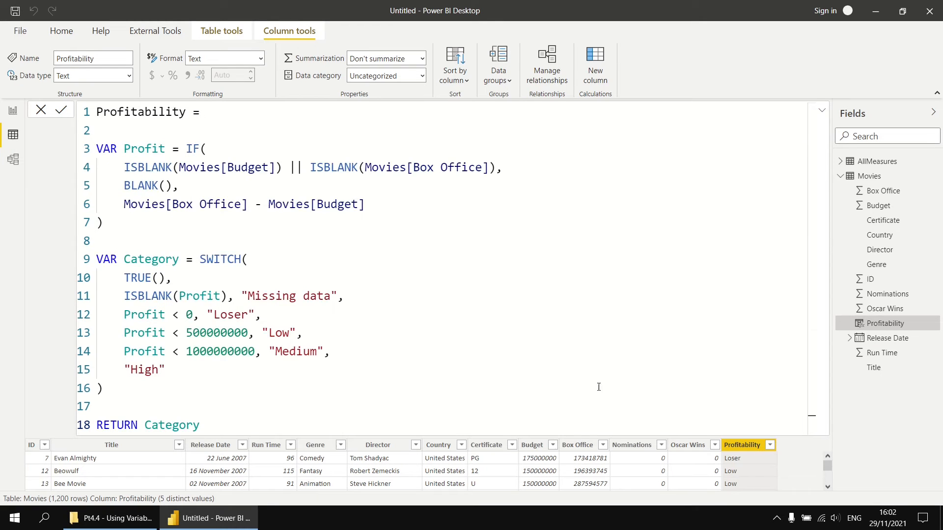
- Review the Profitability column's list of distinct values and check its results in the last rows of the Movies table
left_click(770, 445)
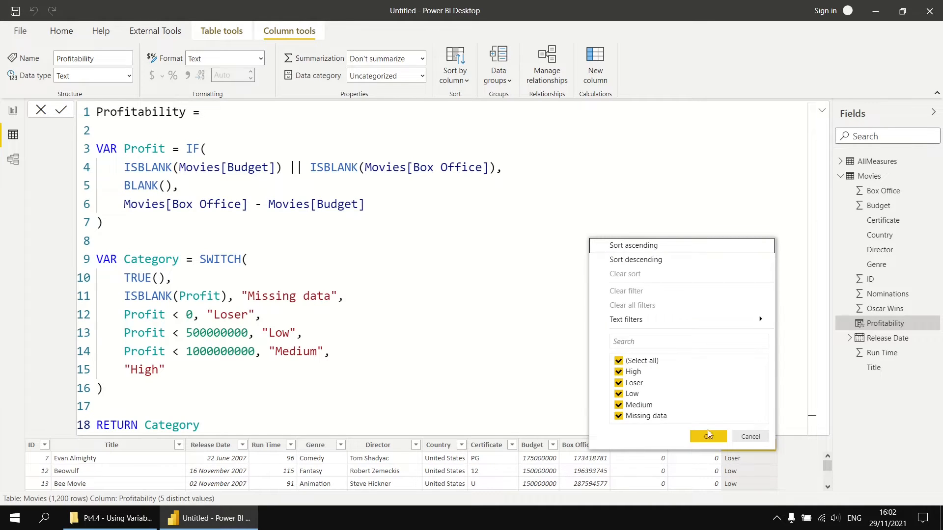
left_click(750, 437)
left_click_drag(825, 467, 824, 487)
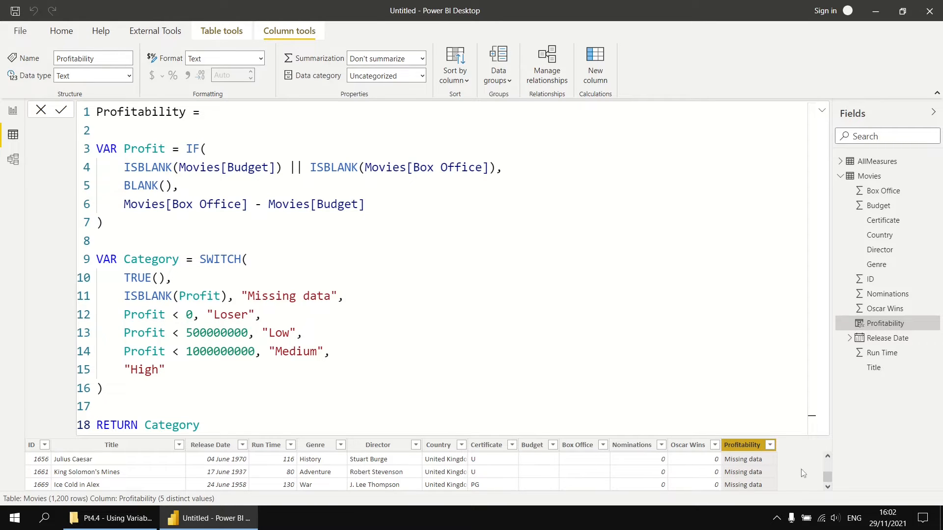
left_click(829, 463)
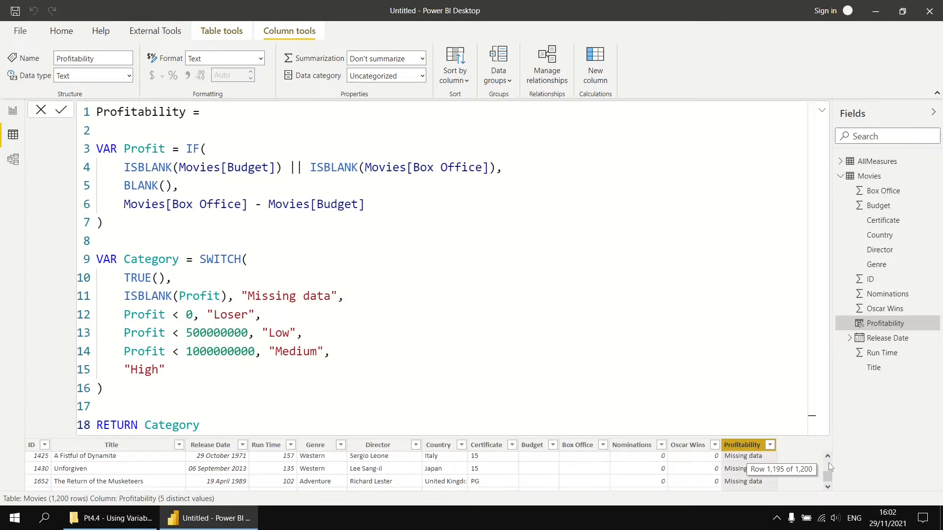
left_click(829, 463)
left_click(829, 462)
left_click(828, 463)
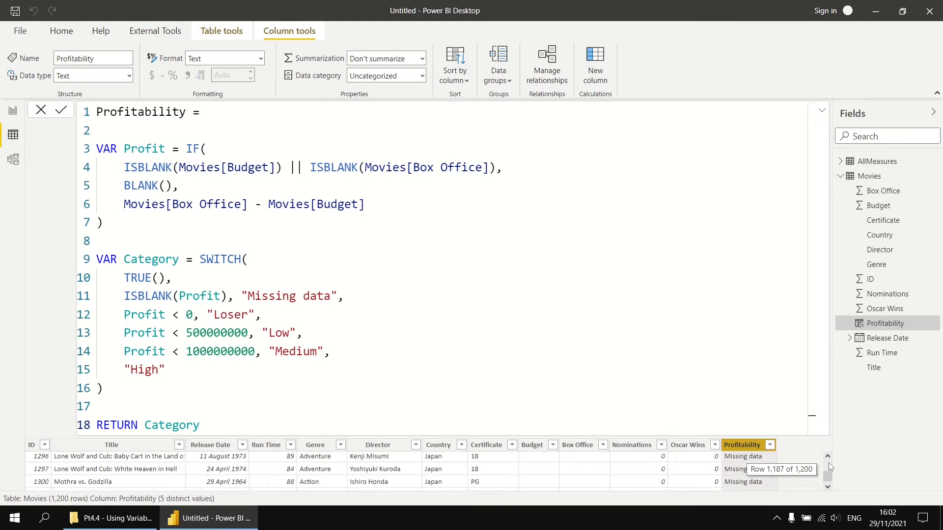
left_click(829, 462)
left_click_drag(829, 477, 830, 463)
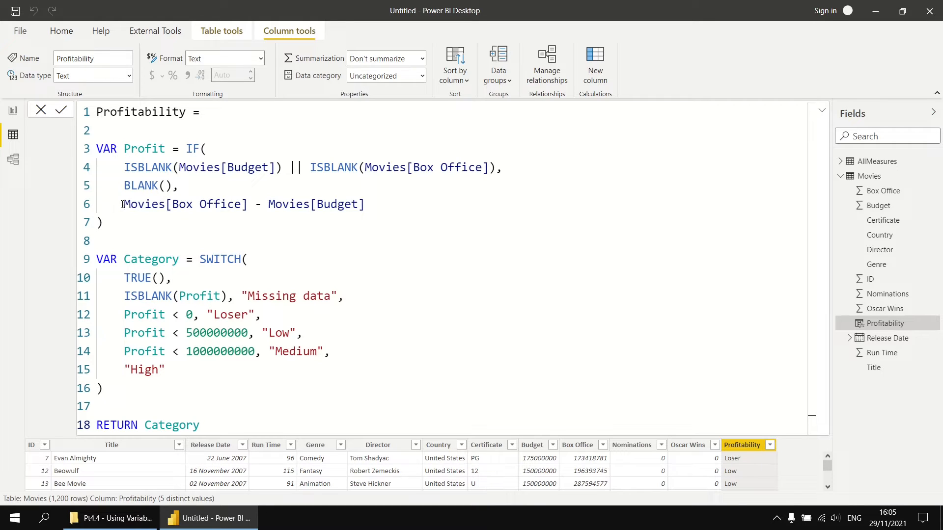
- Turn the IF's false result into a nested variable, VAR Pft = Movies[Box Office] - Movies[Budget]
left_click_drag(122, 204, 366, 205)
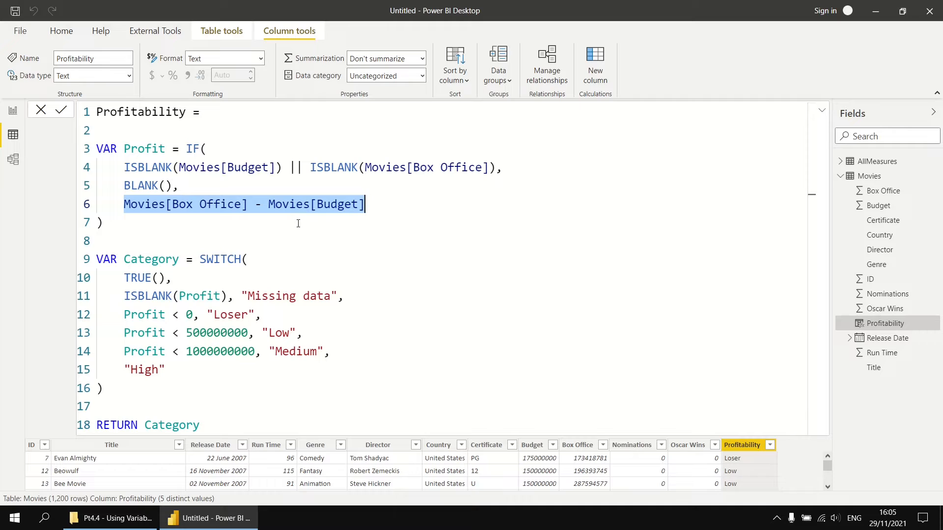
left_click(125, 205)
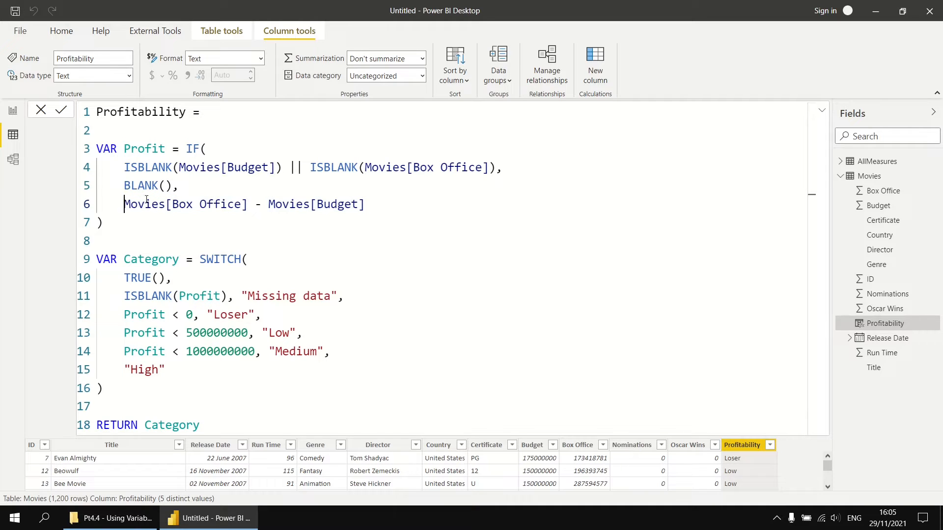
type("VAR")
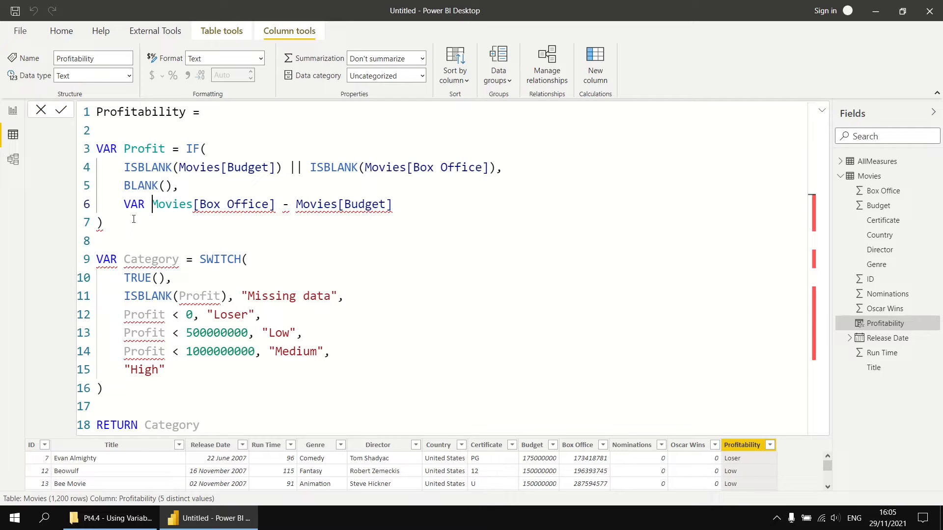
type("Pft ")
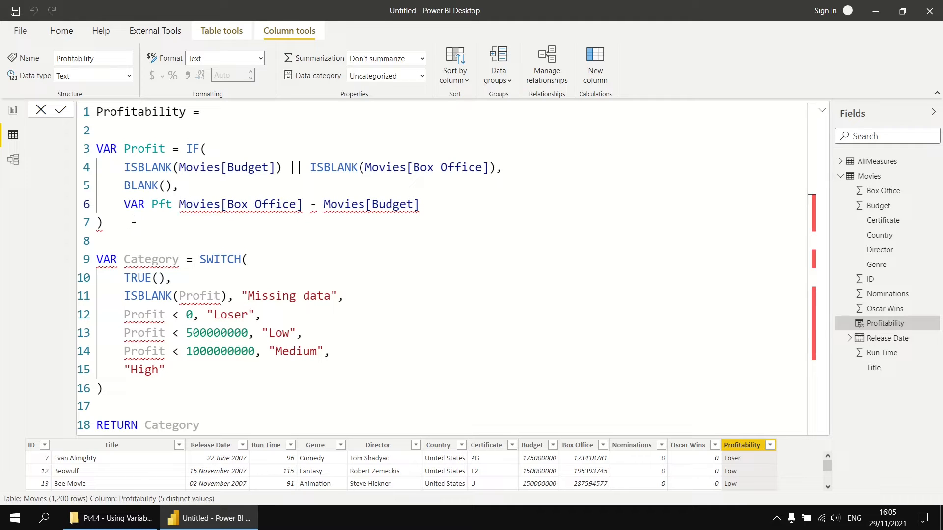
type("=")
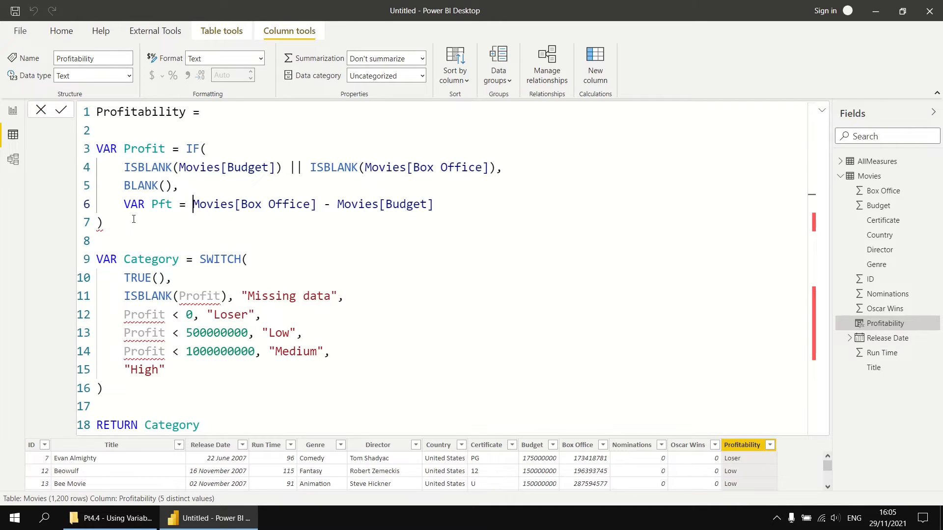
- Add a second nested variable, VAR PftMil = DIVIDE(Pft, 1000000), on a new line below Pft inside the IF
left_click(441, 205)
key("Return")
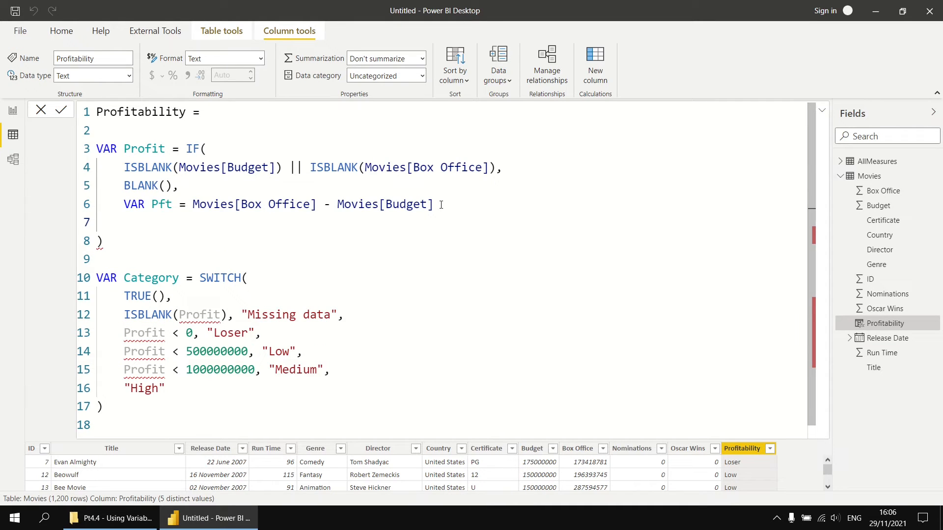
left_click(440, 206)
left_click(173, 188)
type(",")
left_click_drag(130, 204, 127, 217)
left_click(140, 224)
type("VAR P")
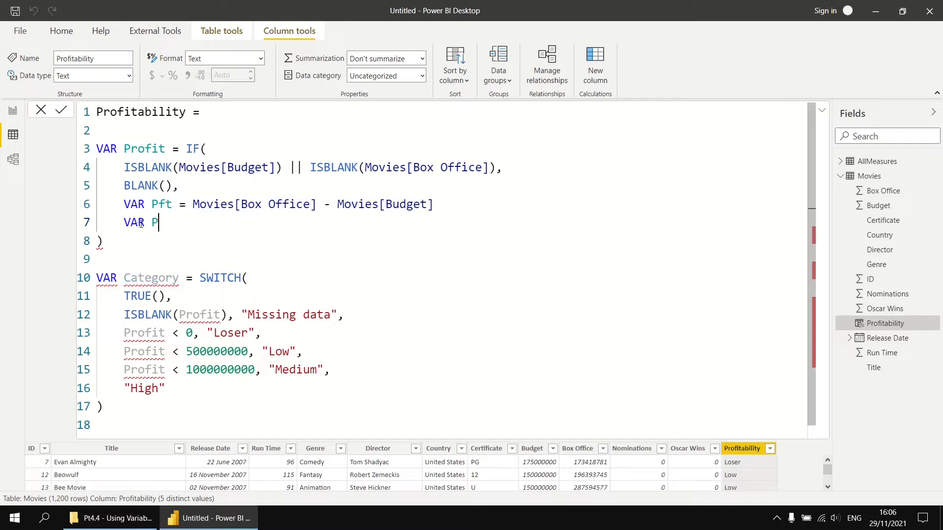
type("ftMil = divi")
key("Tab")
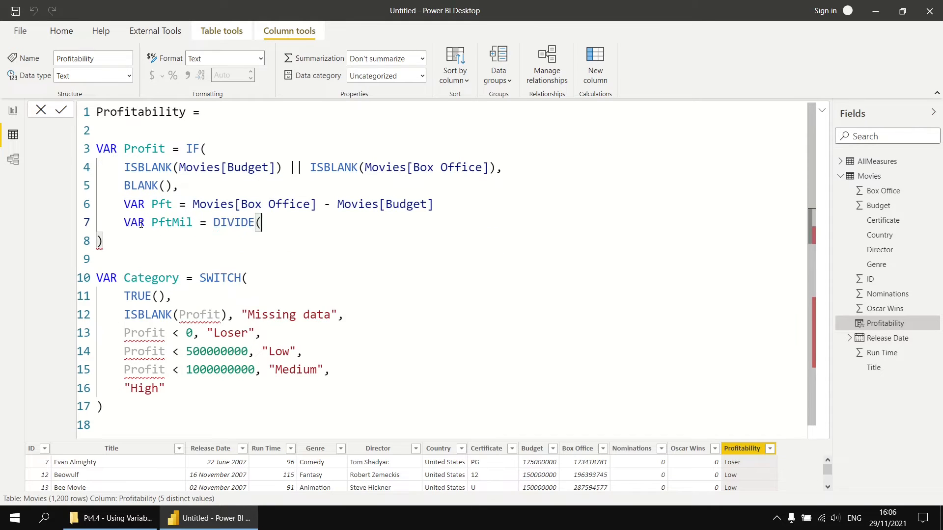
type("Pft, ")
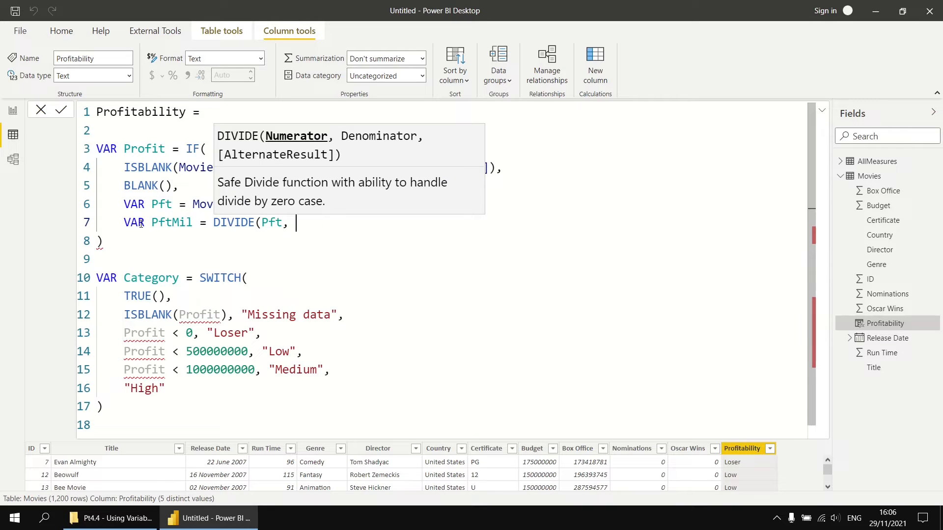
type("1000")
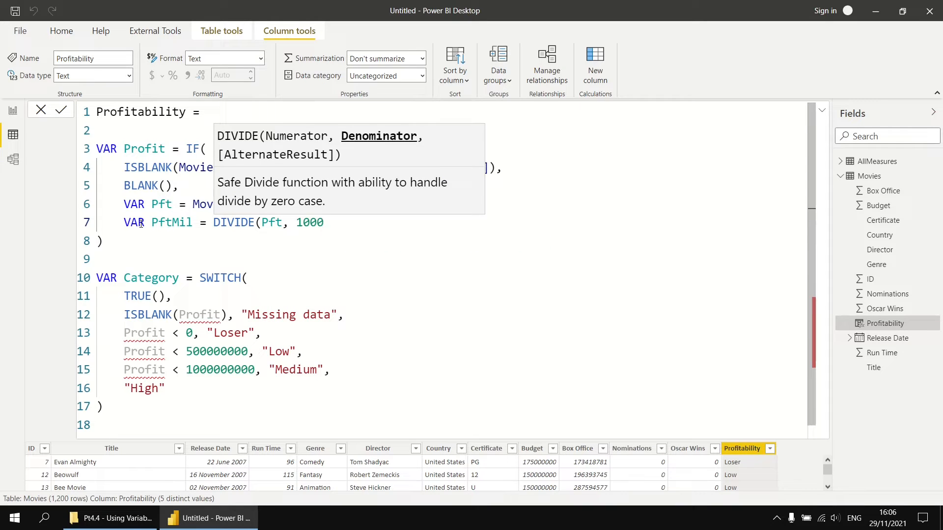
type("000)")
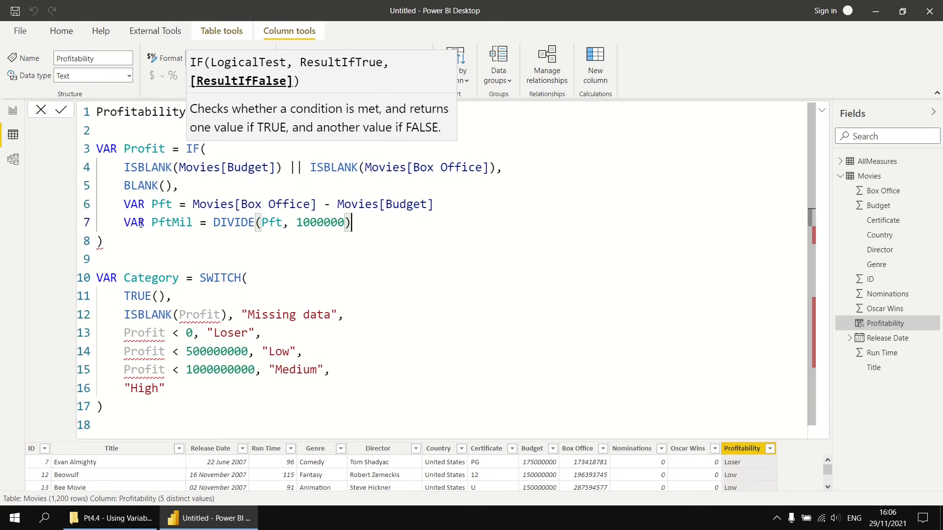
- Add RETURN PftMil on a new line after the nested variables, before the IF's closing parenthesis
key("Return")
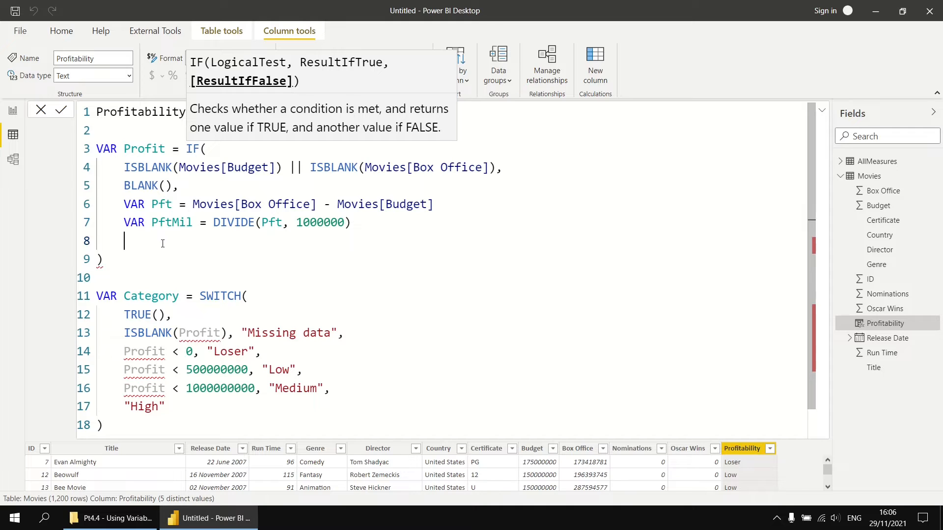
left_click_drag(124, 203, 187, 238)
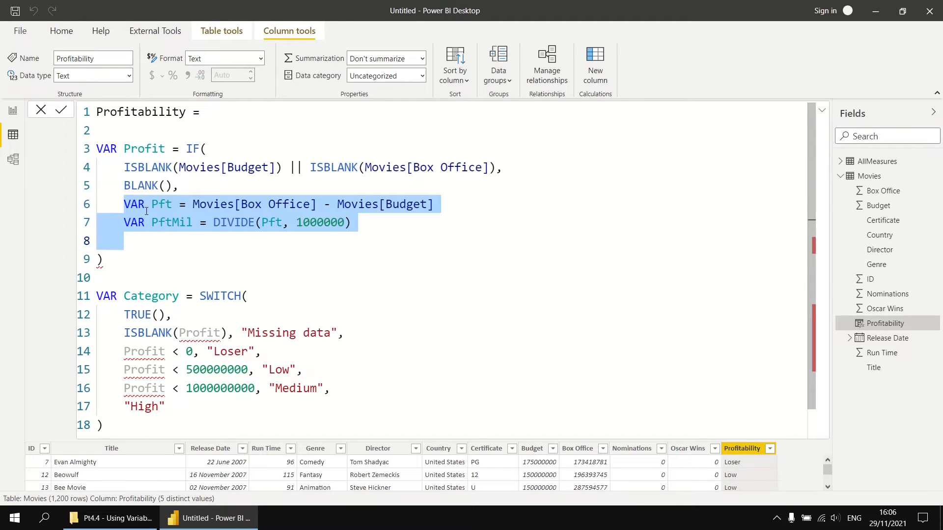
left_click(140, 237)
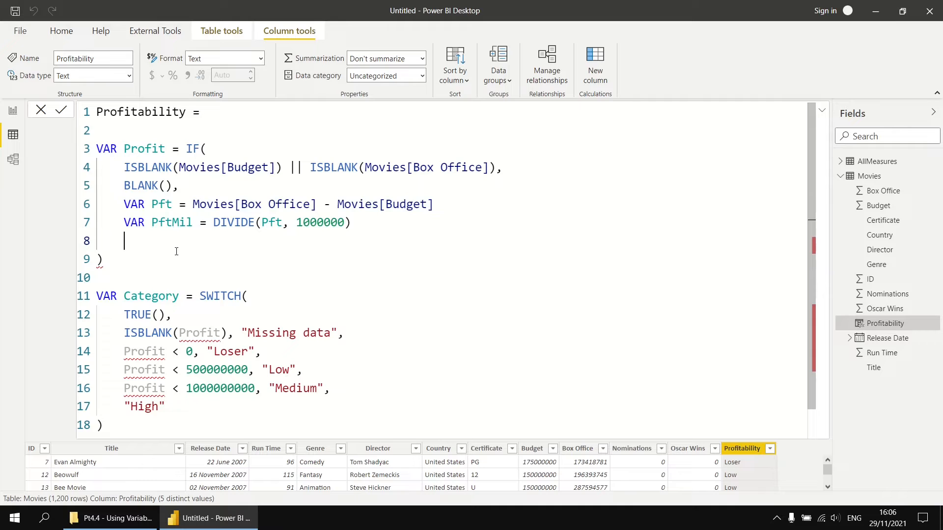
type("RETURN PFT")
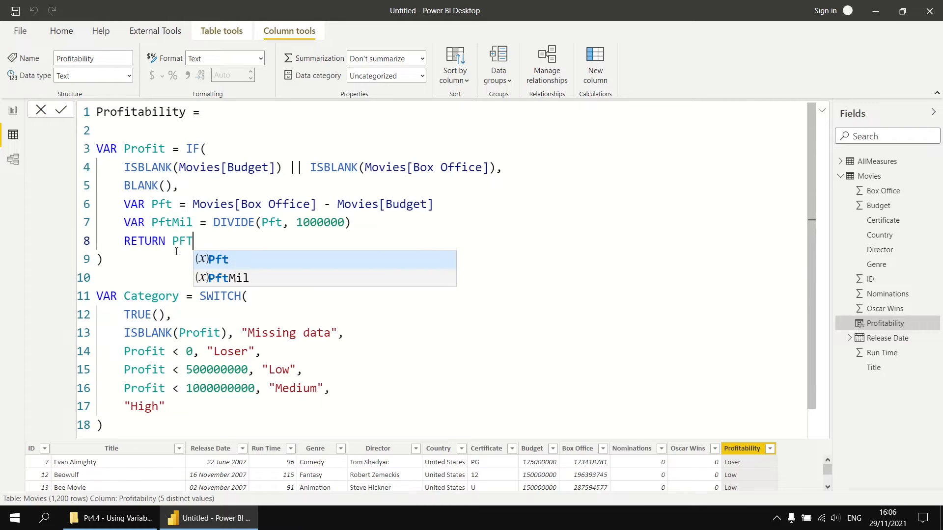
key("Down")
key("Tab")
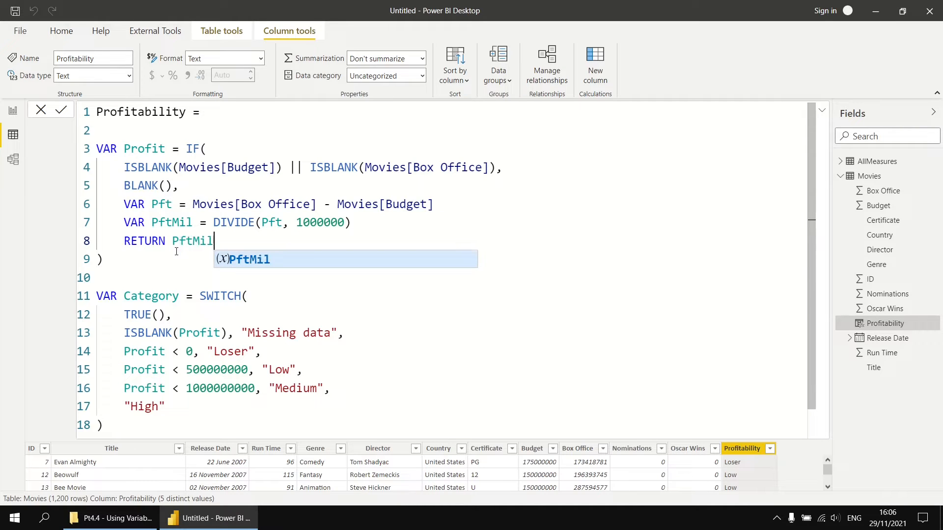
left_click(176, 253)
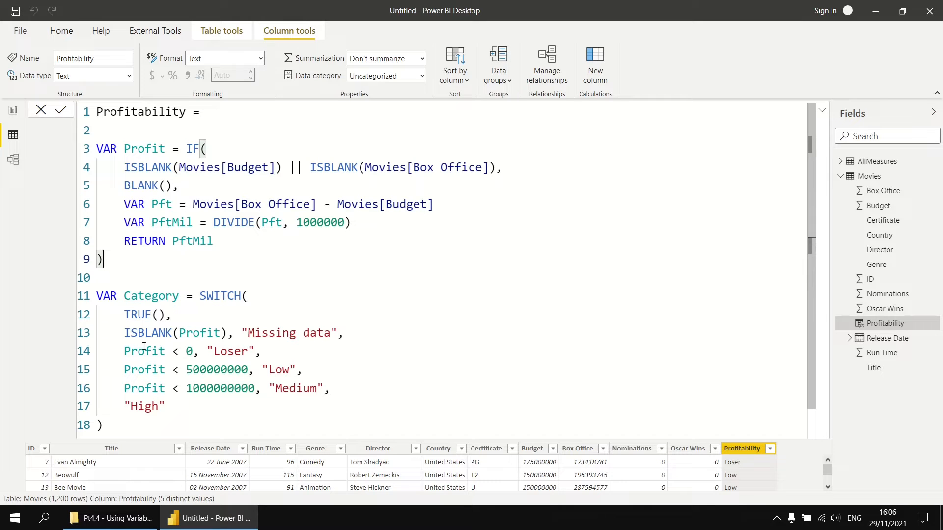
- Set the Category SWITCH's profit thresholds to 500 for "Low" and 1000 for "Medium", and commit the formula
left_click(144, 149)
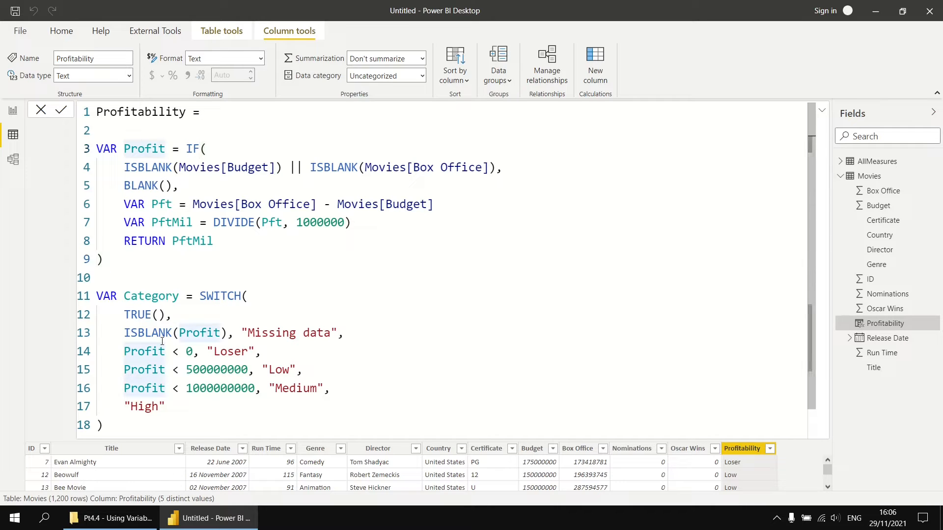
left_click_drag(206, 369, 255, 377)
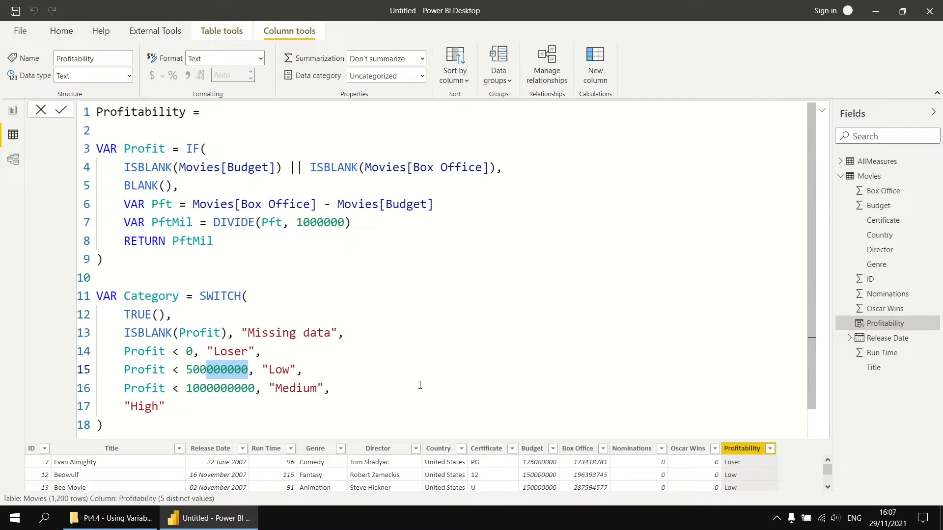
key("BackSpace")
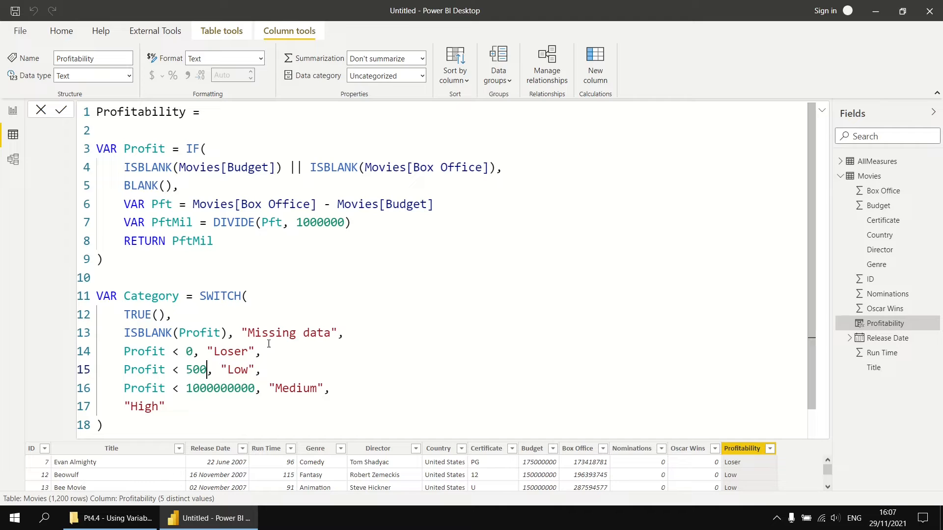
left_click_drag(214, 389, 256, 389)
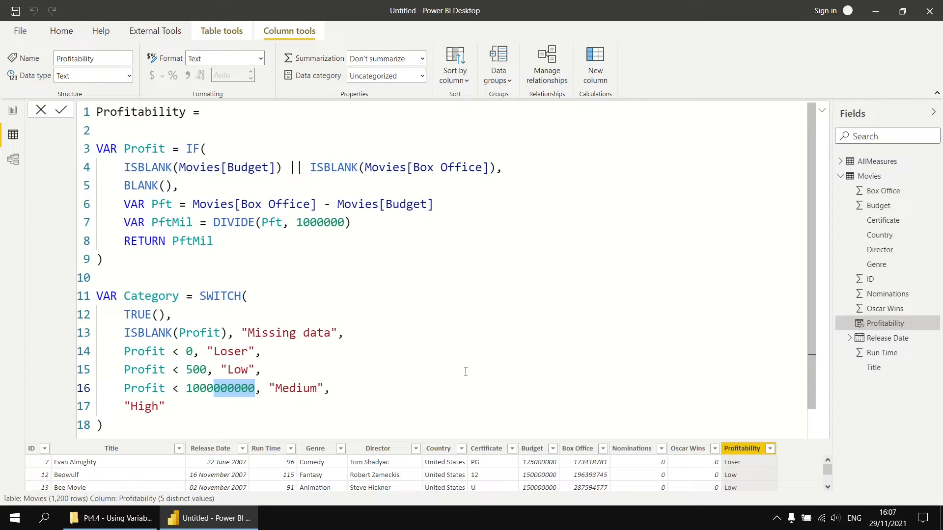
key("BackSpace")
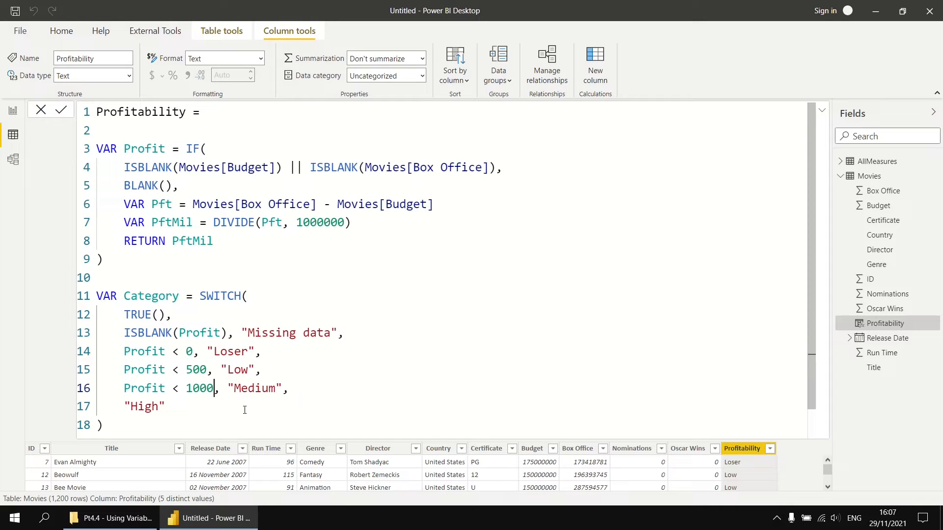
left_click(244, 410)
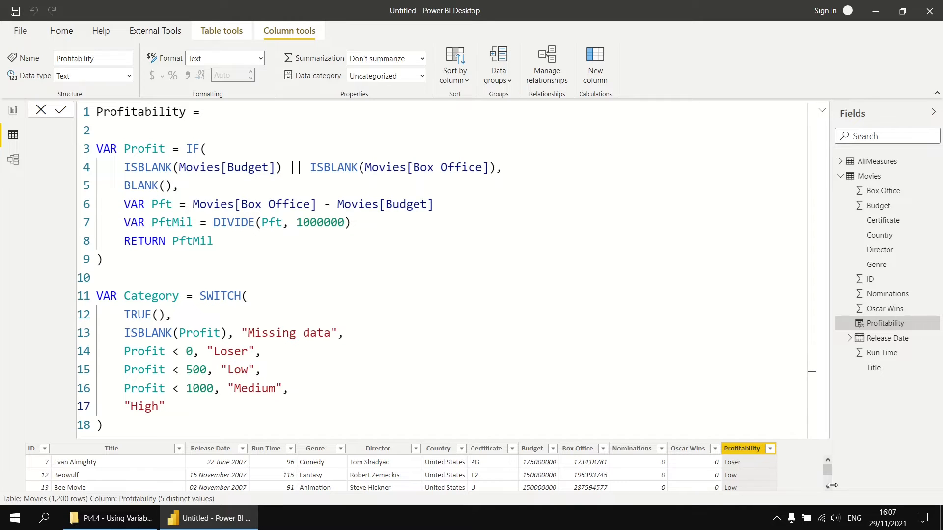
scroll(828, 488, "down", 2)
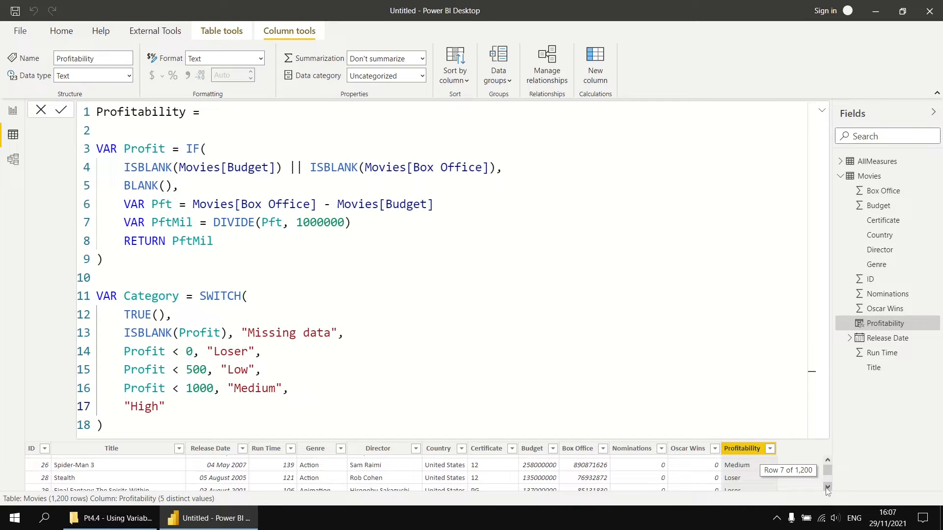
left_click(361, 369)
left_click(65, 112)
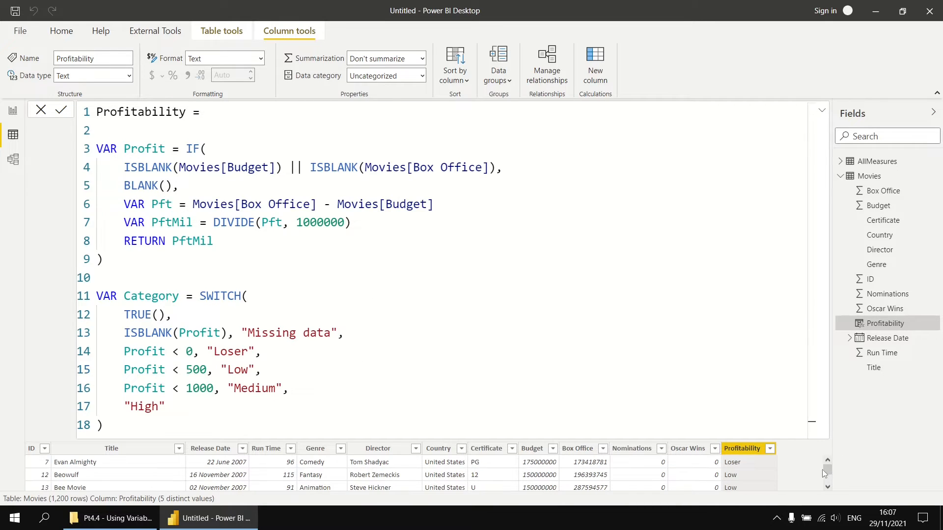
- Check the Profitability labels against the budget and box office values in the first rows of the Movies table
left_click(827, 489)
left_click(827, 489)
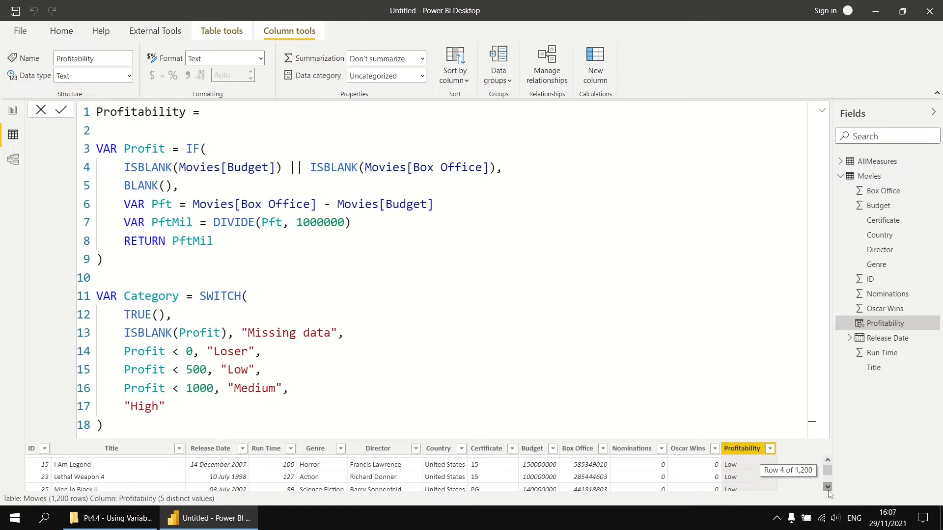
left_click(828, 489)
left_click(828, 489)
left_click(828, 489)
left_click(828, 489)
left_click(827, 489)
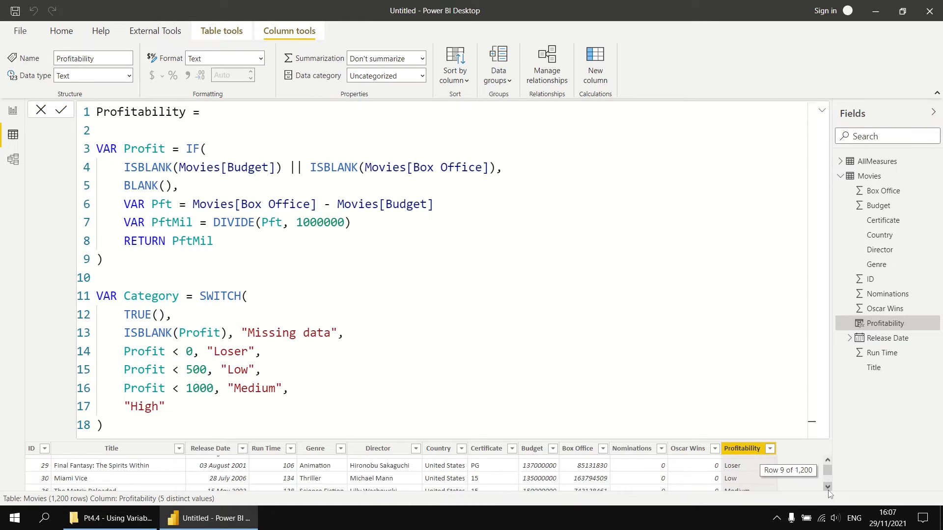
left_click(827, 489)
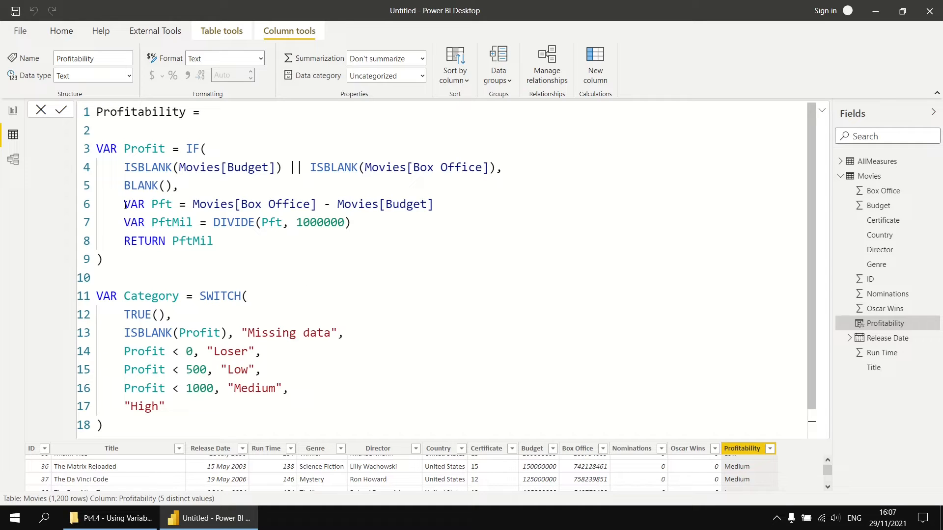
left_click_drag(126, 205, 220, 239)
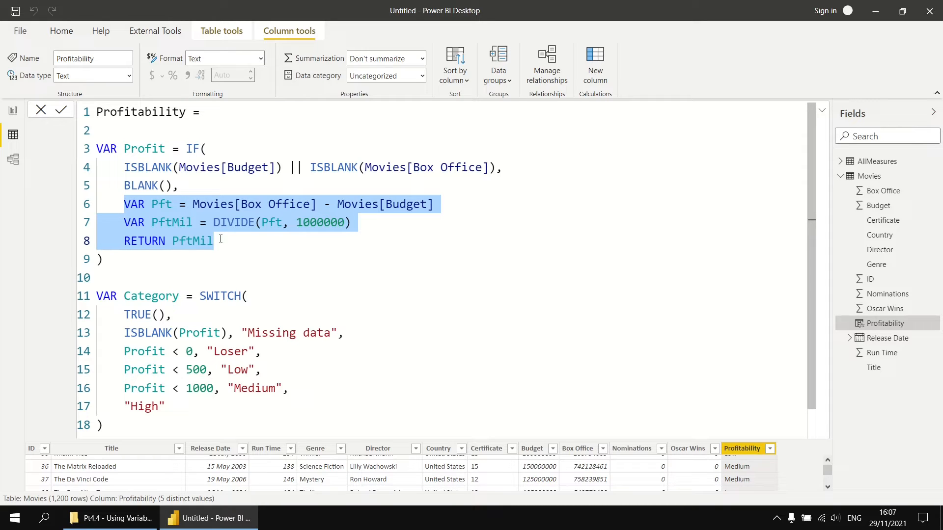
left_click(166, 205)
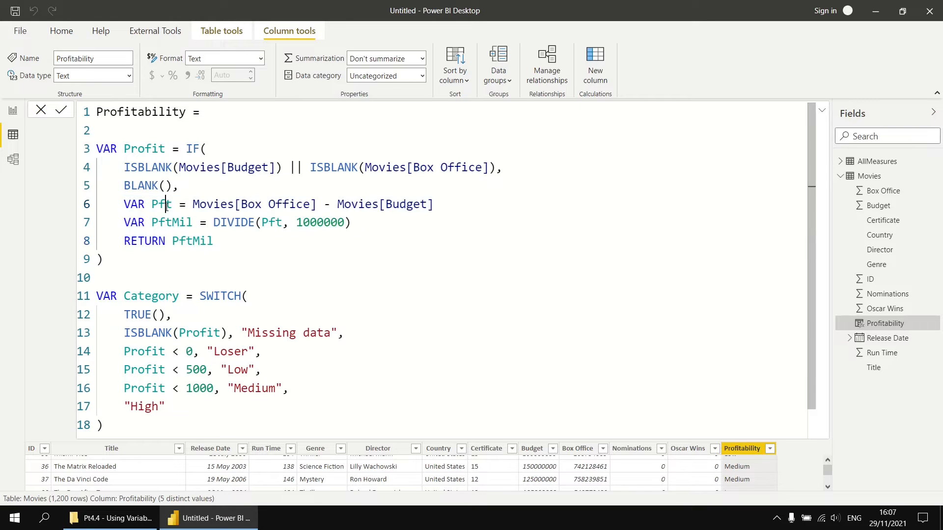
left_click_drag(125, 203, 214, 235)
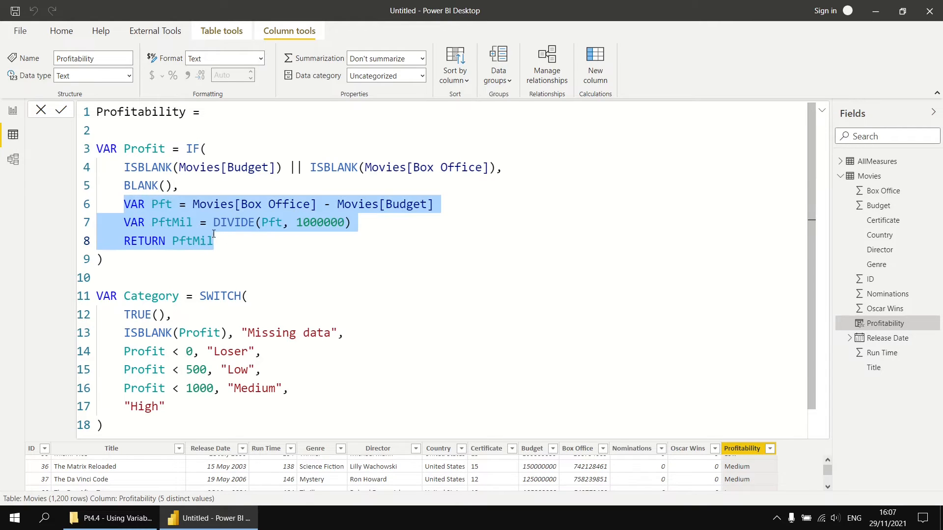
left_click(160, 206)
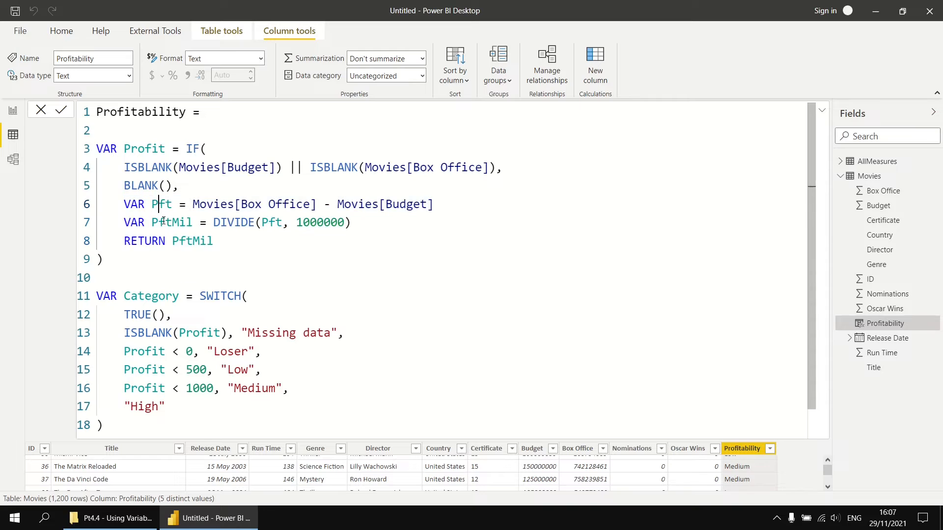
key("Down")
- Try to use the nested variable Pft in place of Profit in the Category SWITCH's "Loser" condition
double_click(144, 353)
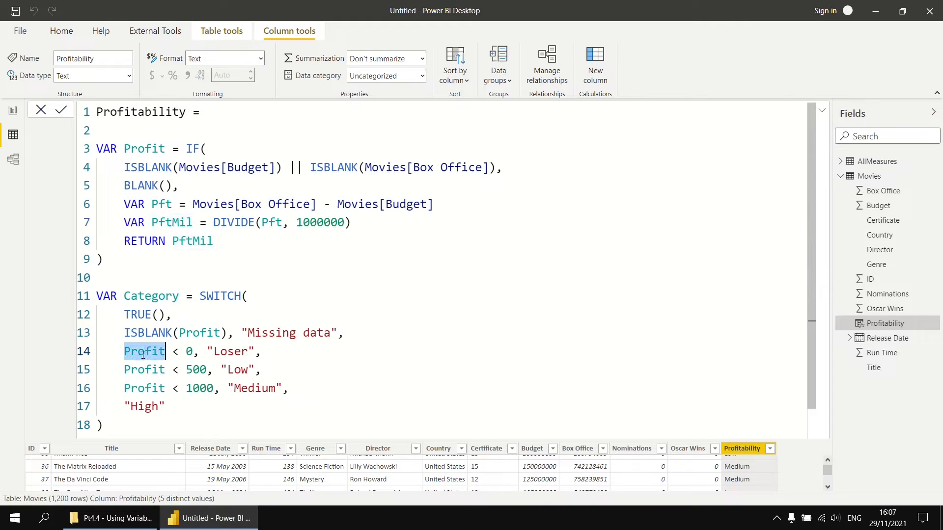
key("BackSpace")
type("Pf")
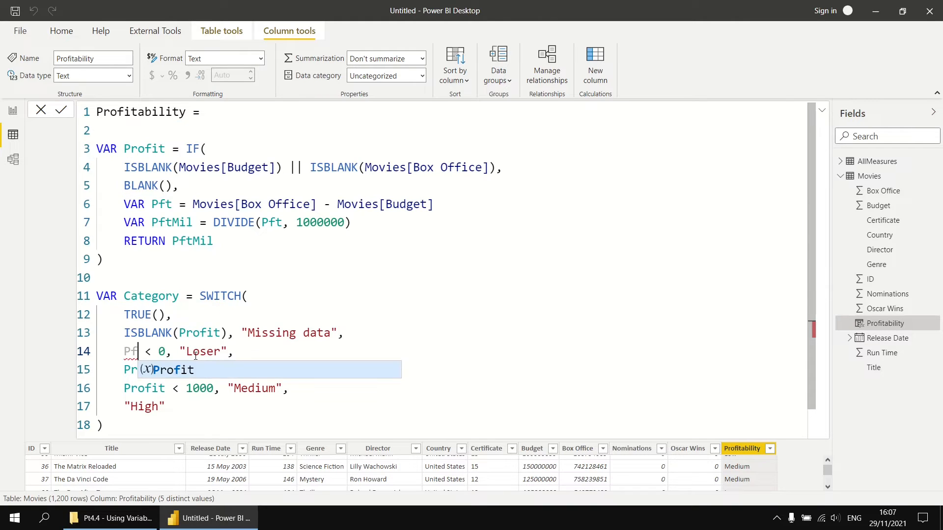
type("t")
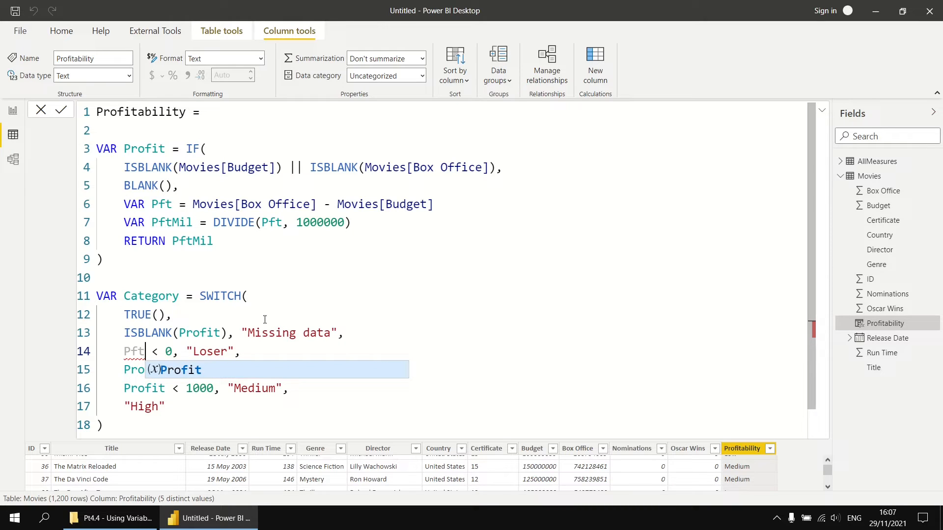
- Restore the Profit variable in place of Pft in the Category SWITCH's "Loser" condition
key("Escape")
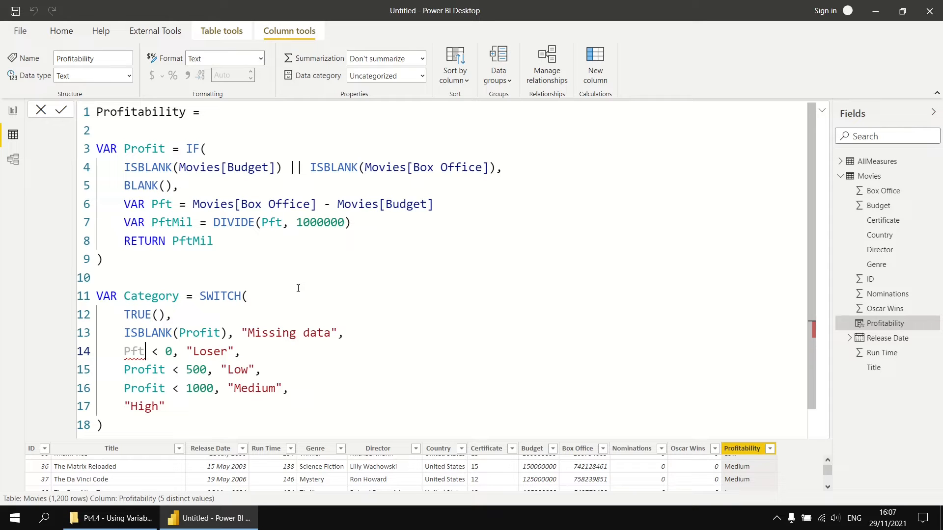
key("BackSpace")
key("BackSpace")
type("roft")
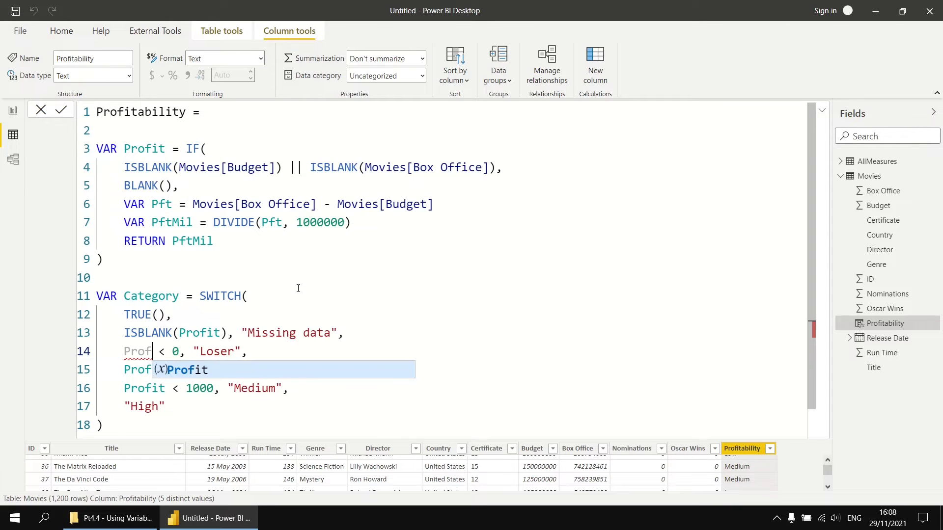
key("BackSpace")
type("it")
left_click(187, 270)
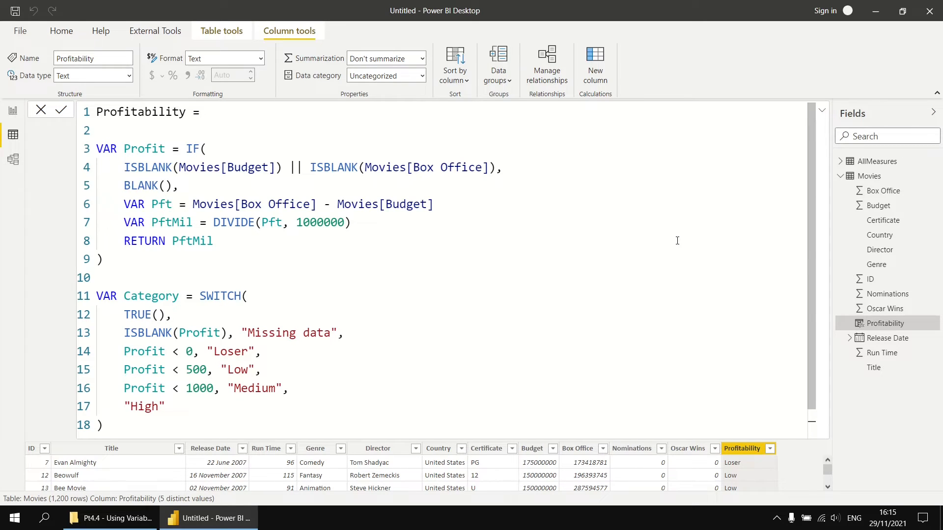
- Create a measure named Profit margin in the AllMeasures table, opening its formula with DIVIDE( followed by a new line
left_click(866, 163)
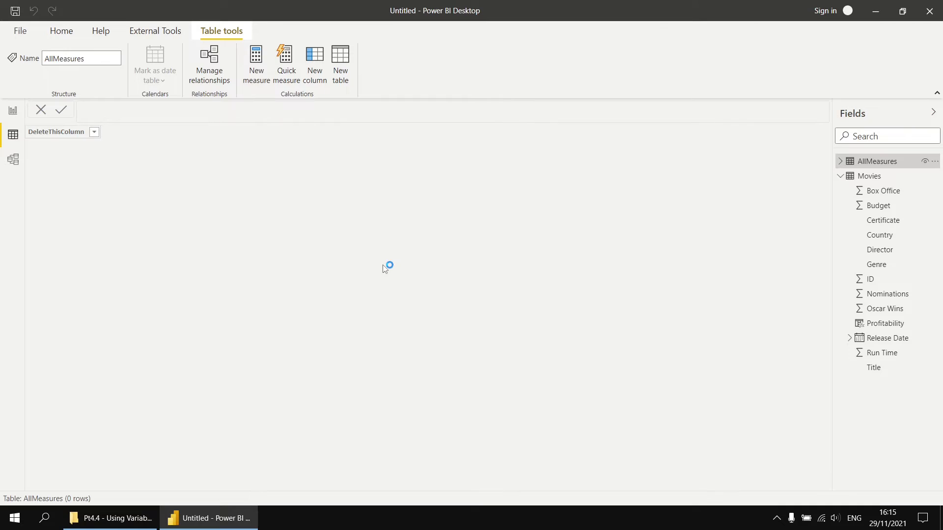
type("Prof")
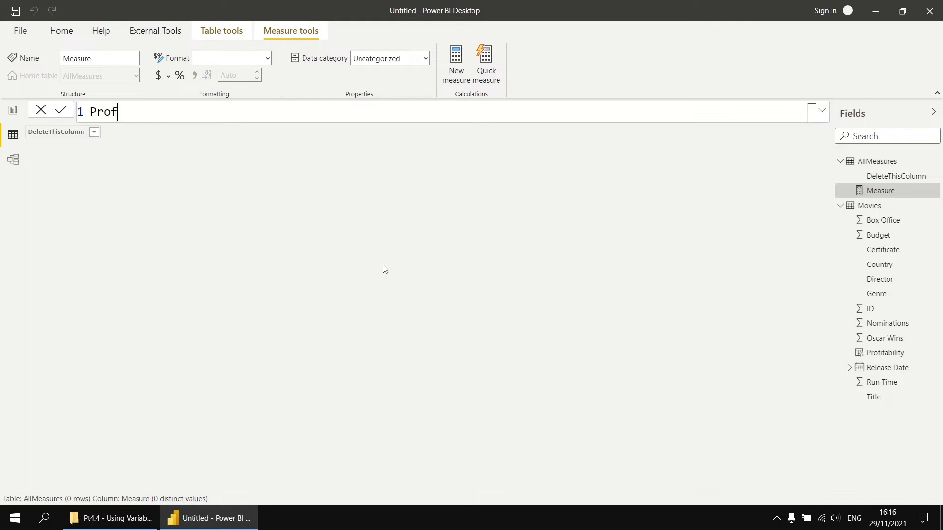
type("it margin = DIV")
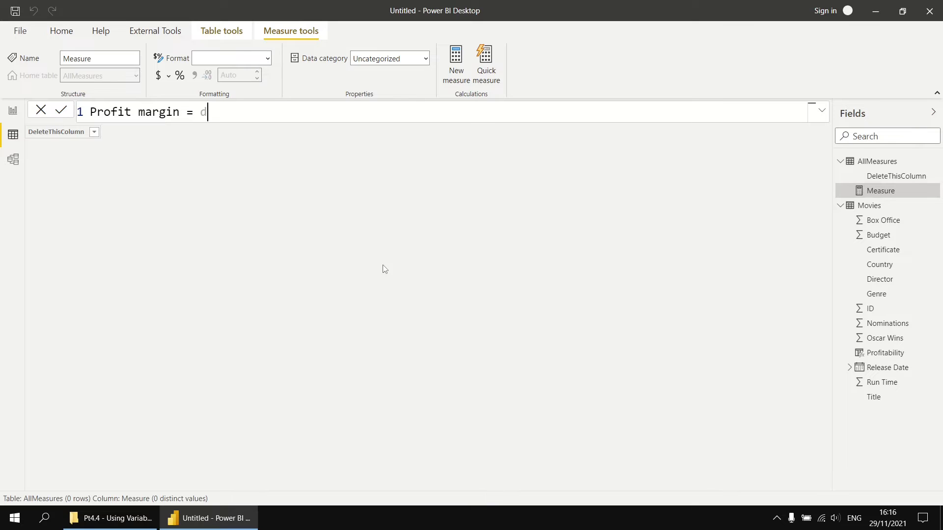
key("Tab")
key("shift+Return")
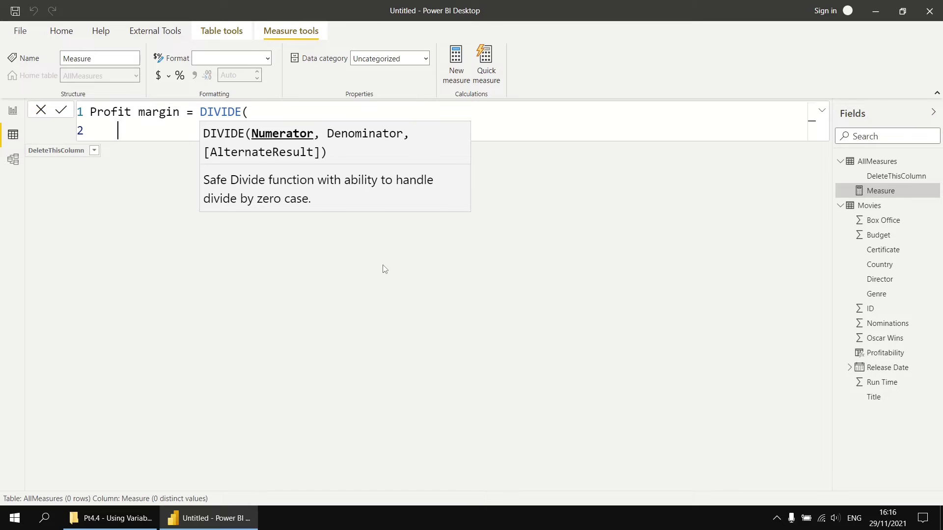
- Enter SUM(Movies[Box Office]) - SUM(Movies[Budget]) as the DIVIDE numerator and start a new line for the denominator
type("SUM(")
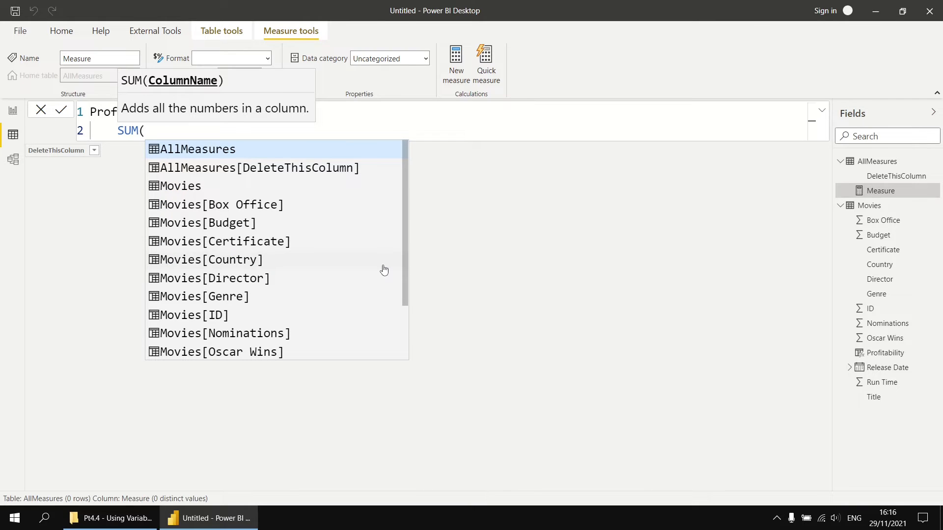
type("box")
key("Tab")
type(")")
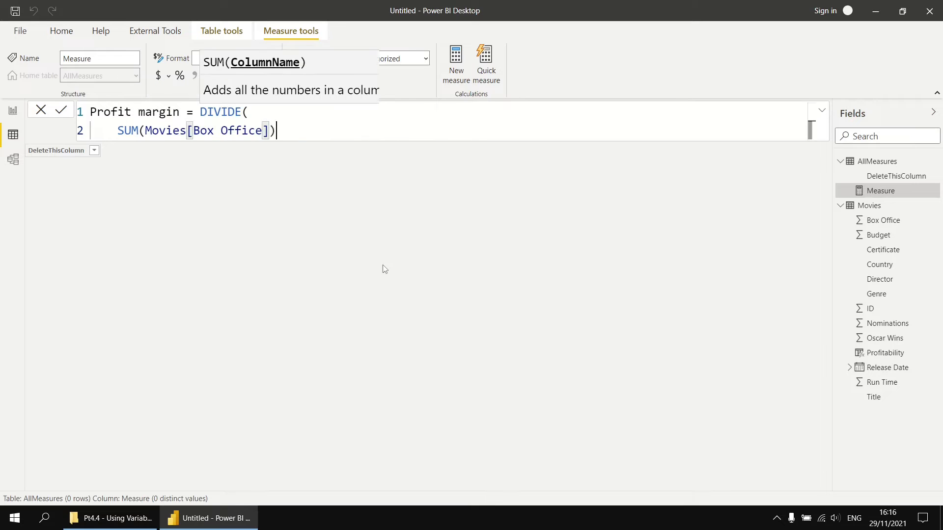
type(" - SUM(")
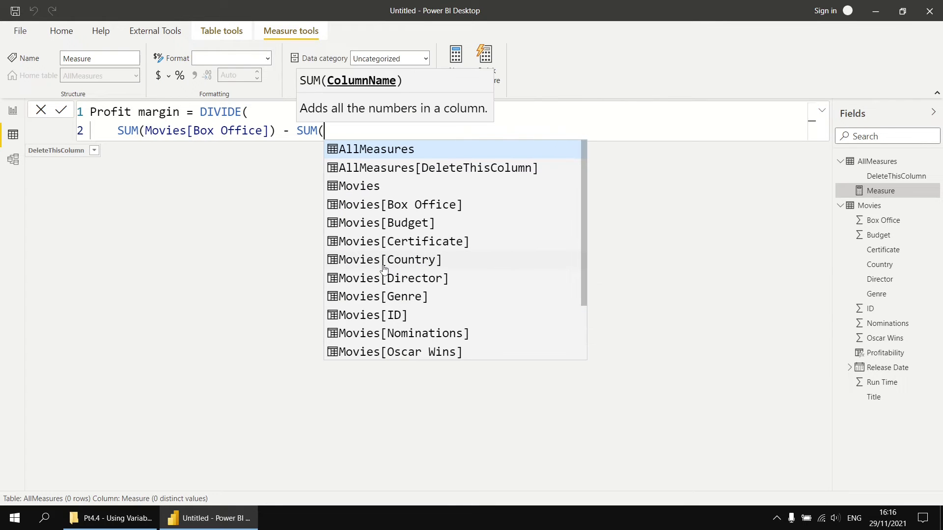
type("bud")
key("Tab")
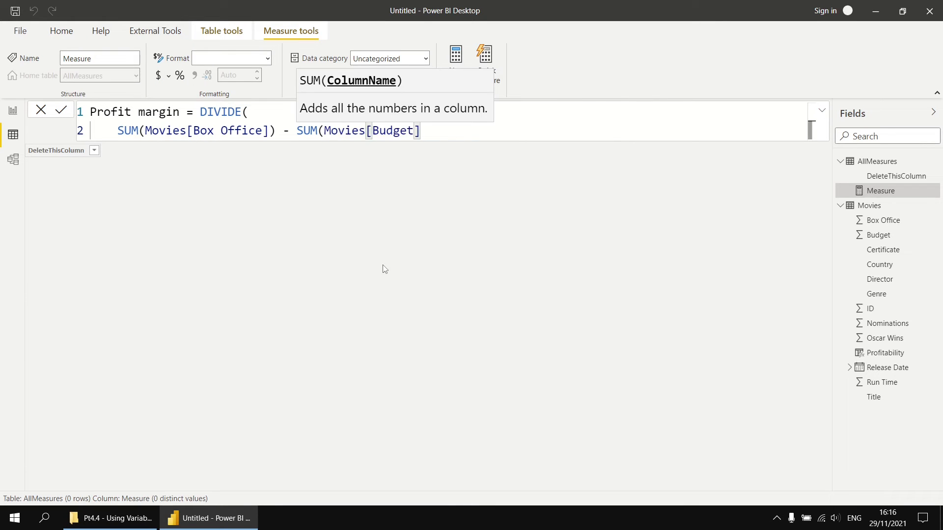
type("),")
key("shift+Return")
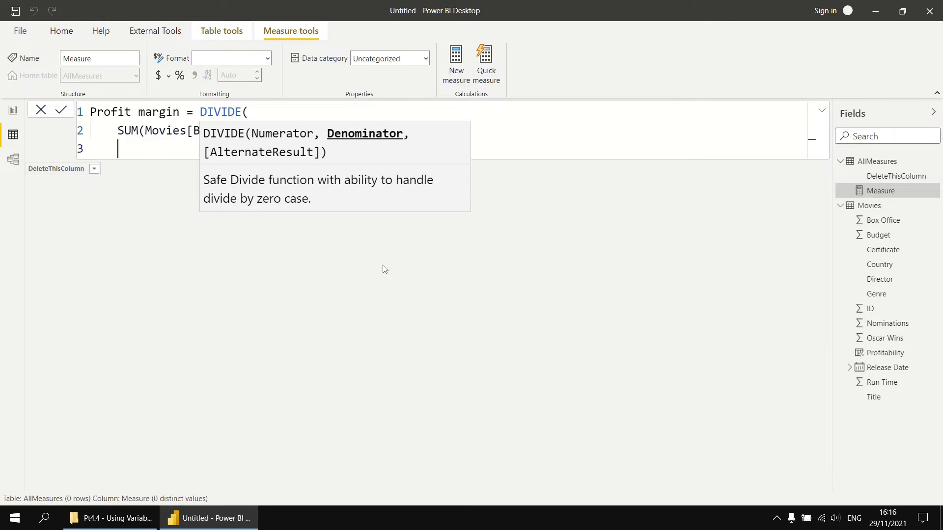
- Enter SUM(Movies[Box Office]) as the denominator, close the DIVIDE on its own line and commit the measure
type("sum")
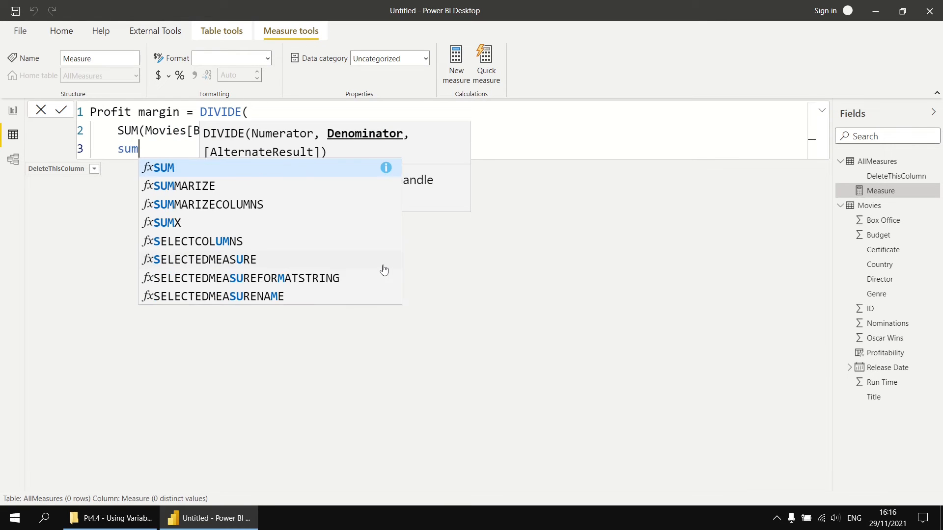
key("Tab")
type("bo")
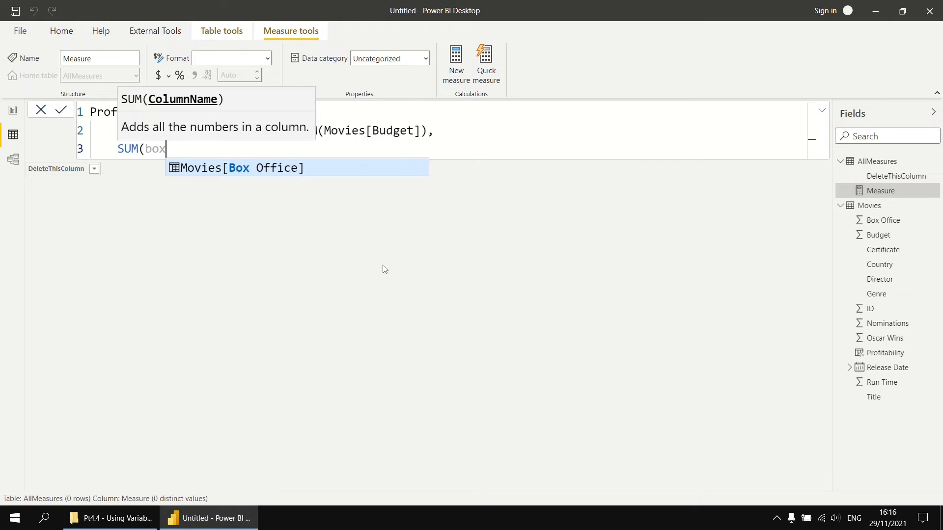
key("Tab")
type(")")
key("shift+Return")
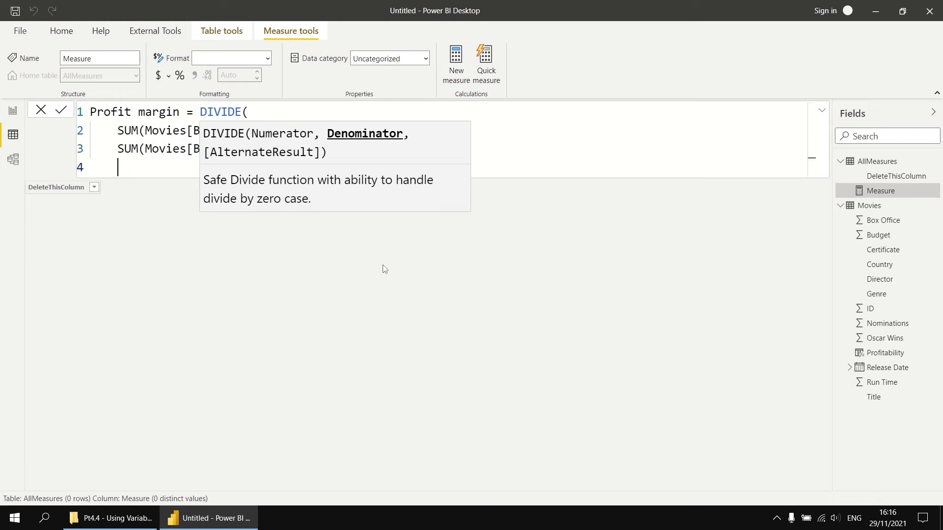
type(")")
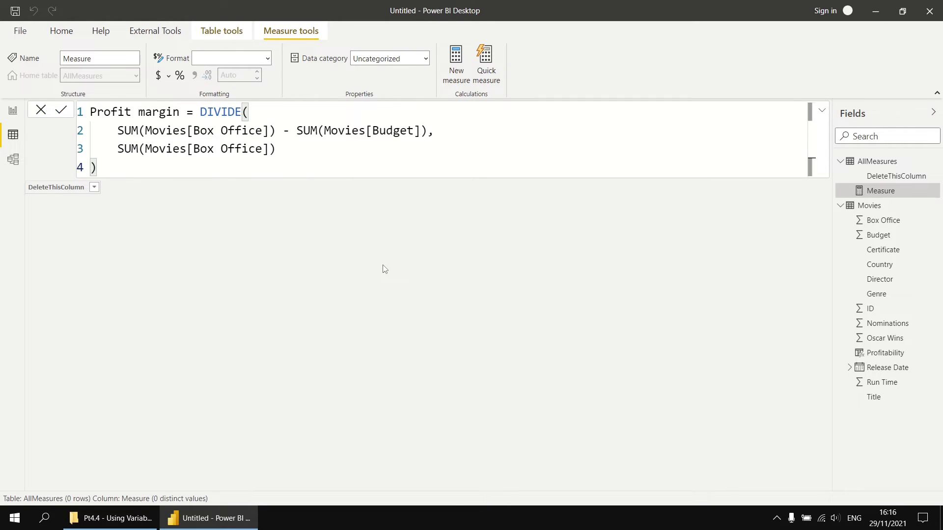
key("Return")
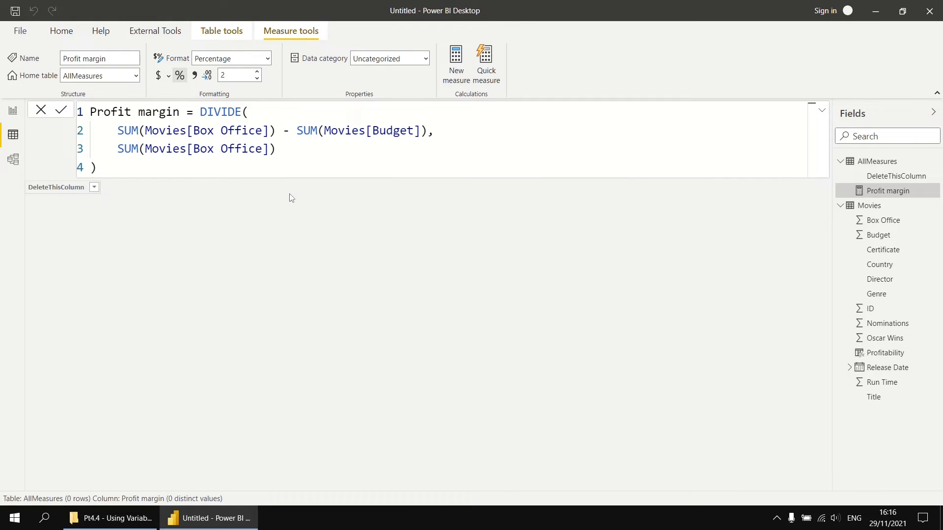
- Delete the DeleteThisColumn column from the AllMeasures table and confirm the deletion
right_click(887, 178)
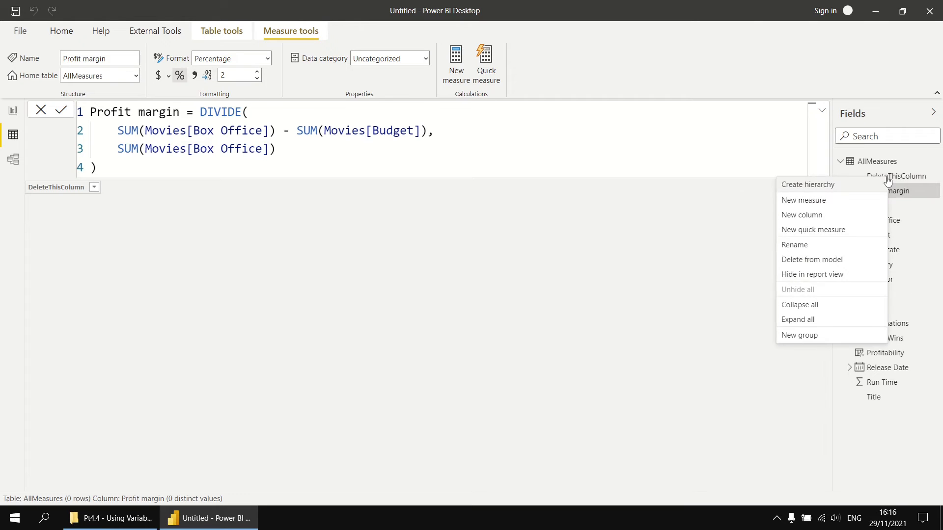
left_click(815, 262)
left_click(478, 293)
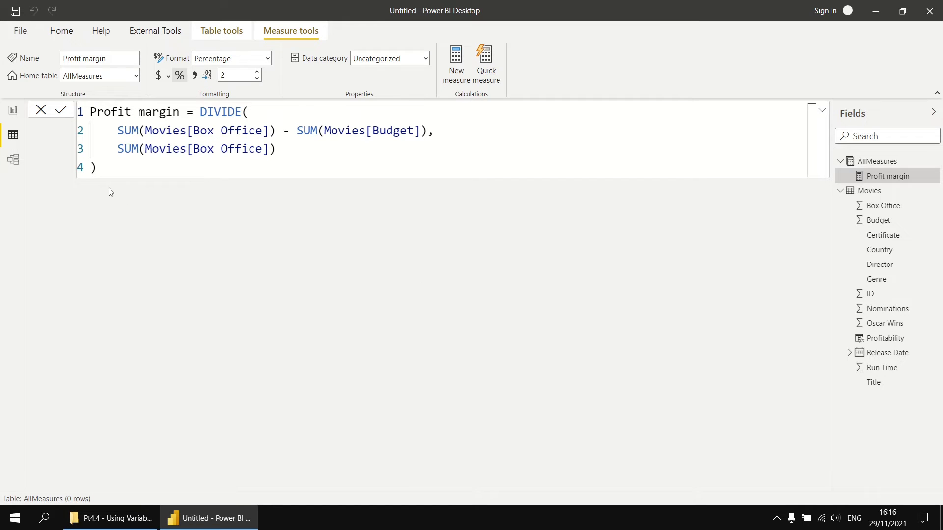
- Add a table visual showing Genre and Profit margin to the report page, enlarged to about half the page width and full height
left_click(13, 113)
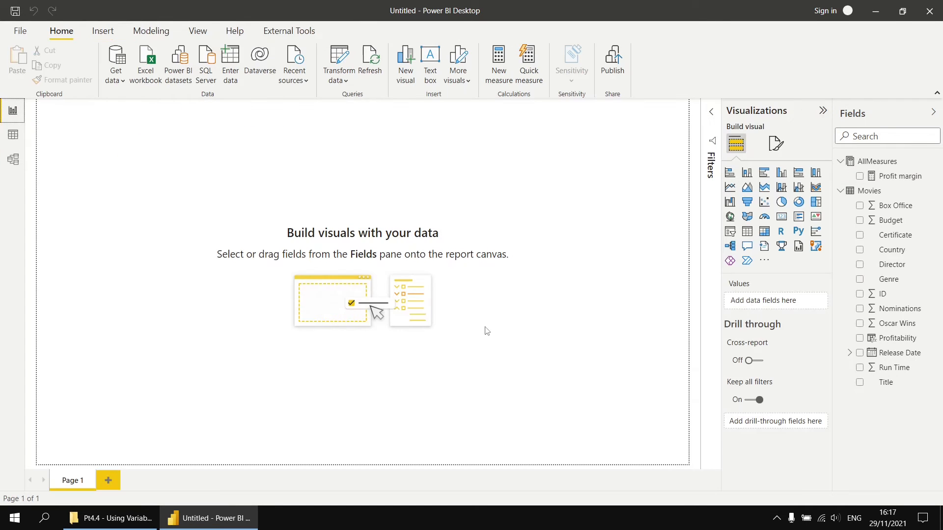
left_click(746, 232)
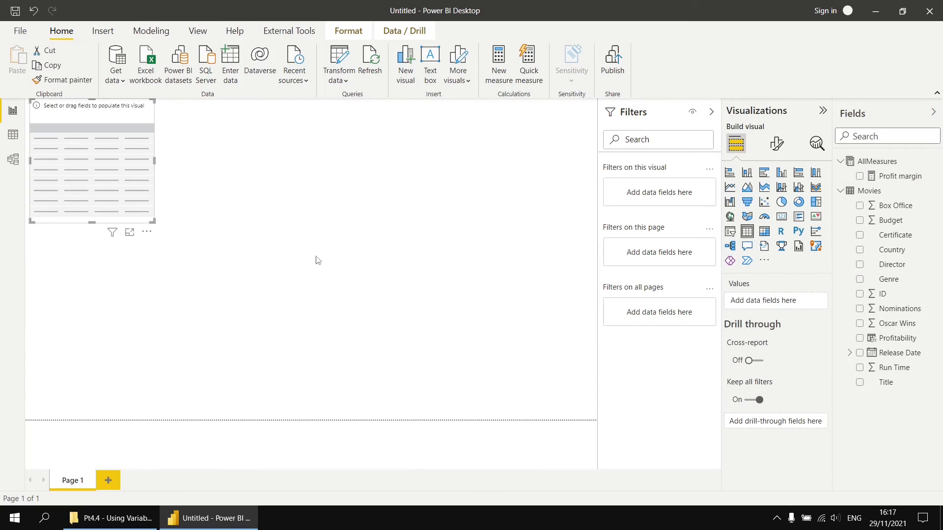
left_click_drag(152, 222, 331, 419)
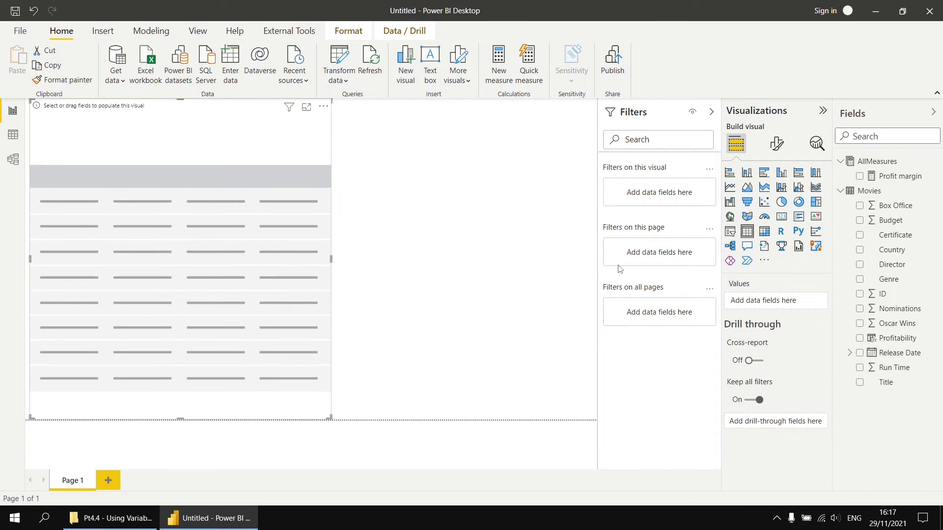
left_click(711, 113)
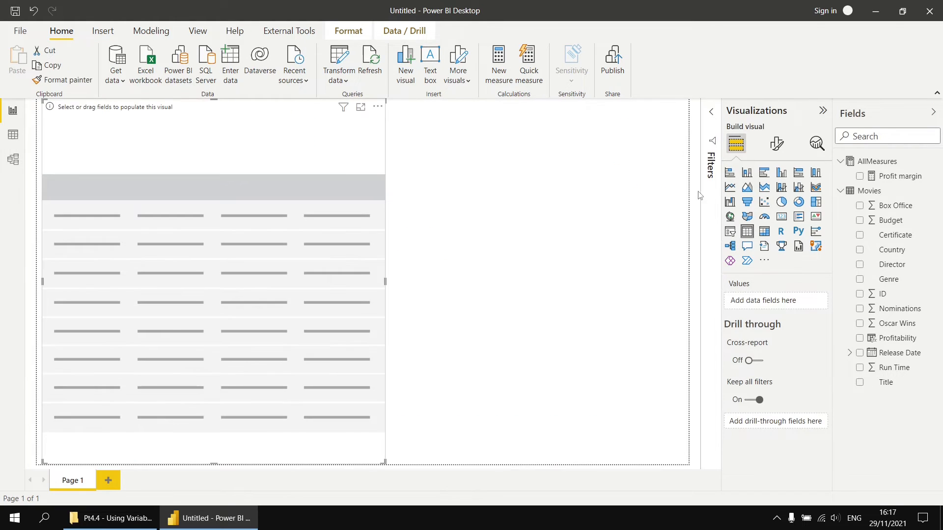
left_click(859, 279)
left_click_drag(895, 181, 218, 240)
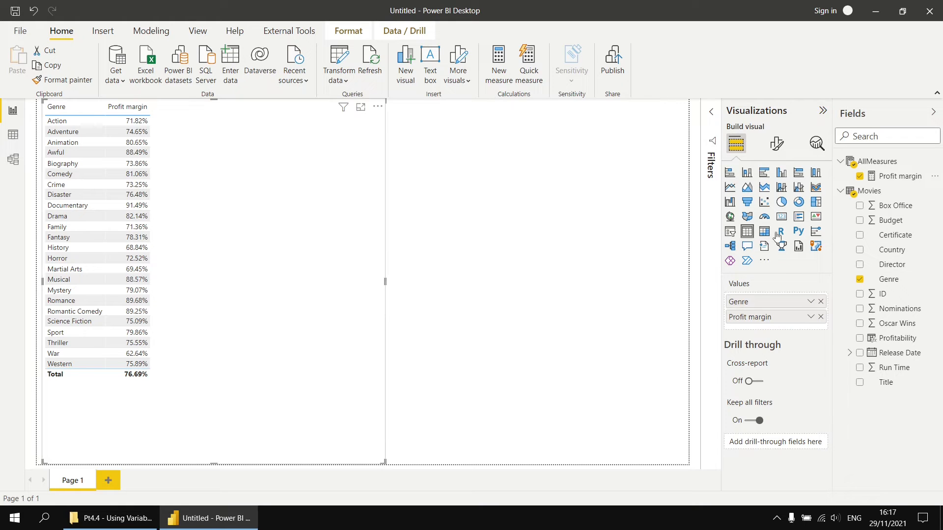
- Set the font size of the table visual's values to 13 pt
left_click(775, 149)
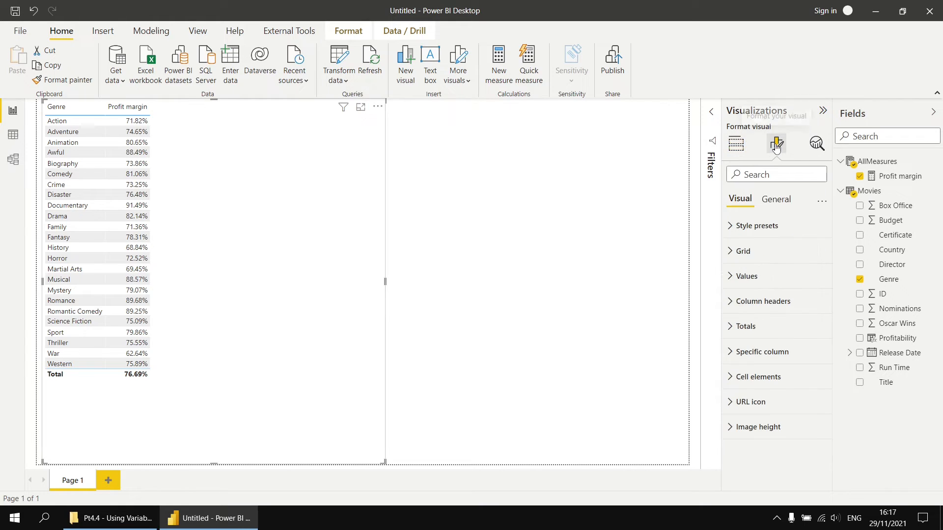
left_click(729, 281)
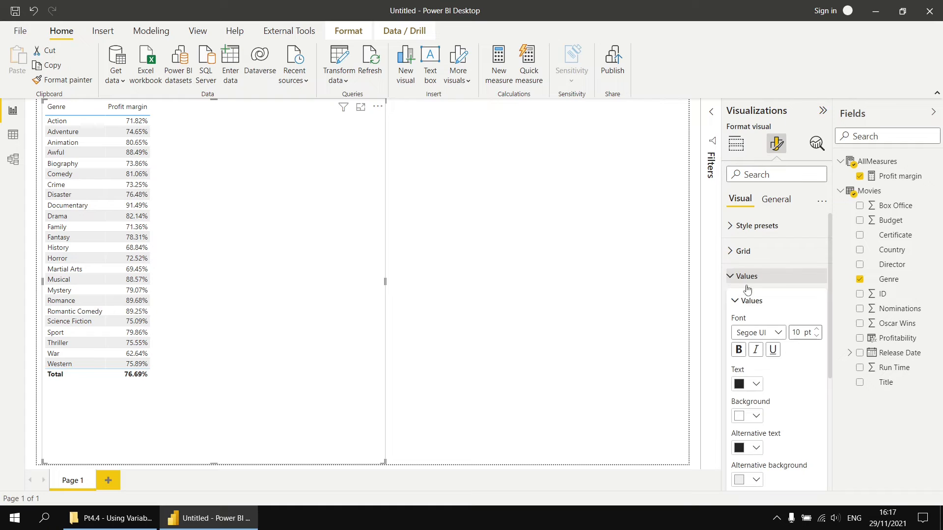
double_click(796, 333)
type("1")
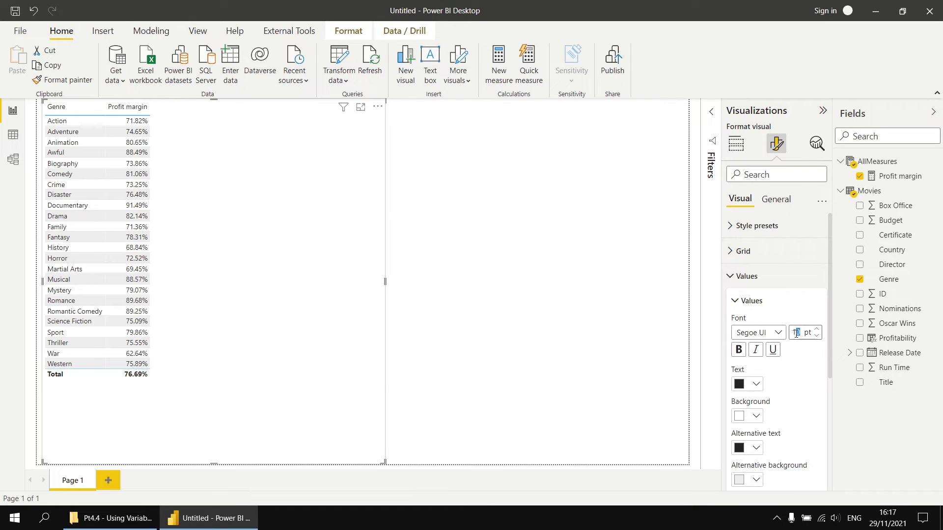
type("3")
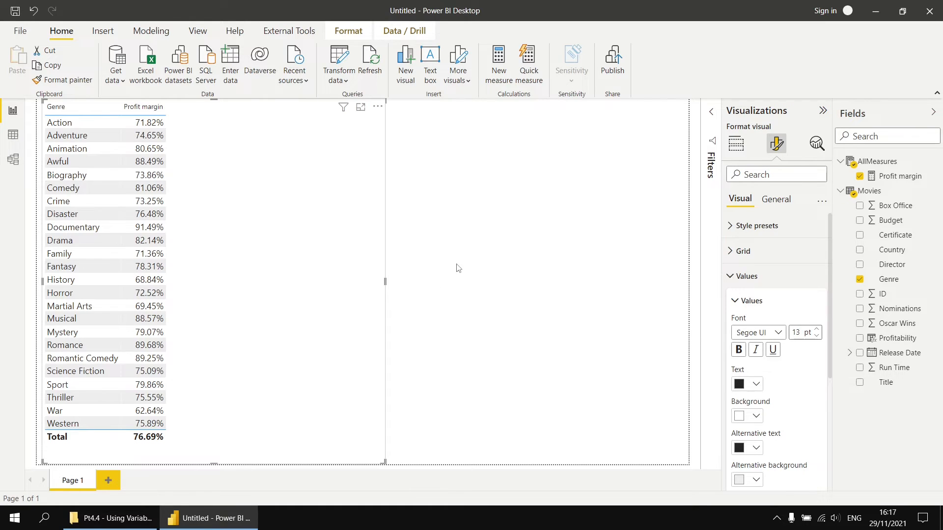
left_click(417, 266)
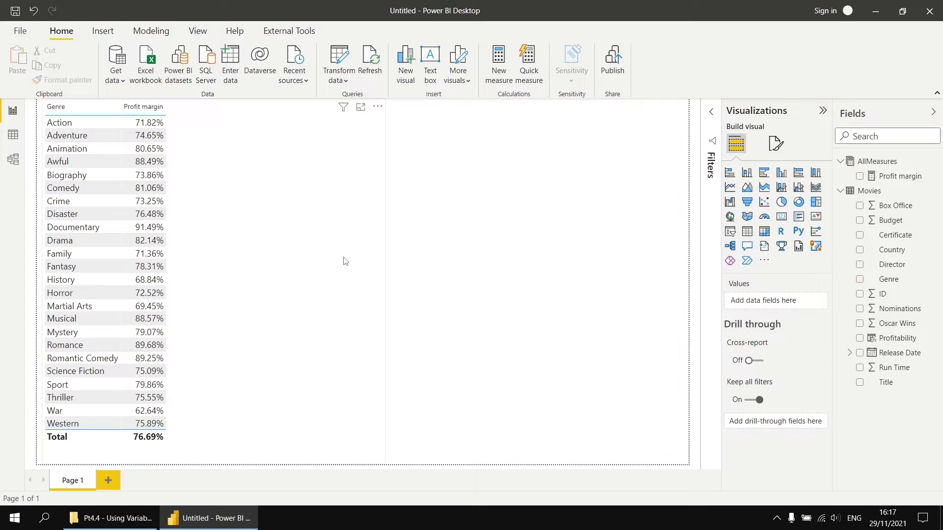
- Open the Profit margin measure's formula and move DIVIDE three lines down, leaving two blank lines below the measure name
left_click(345, 261)
left_click(899, 176)
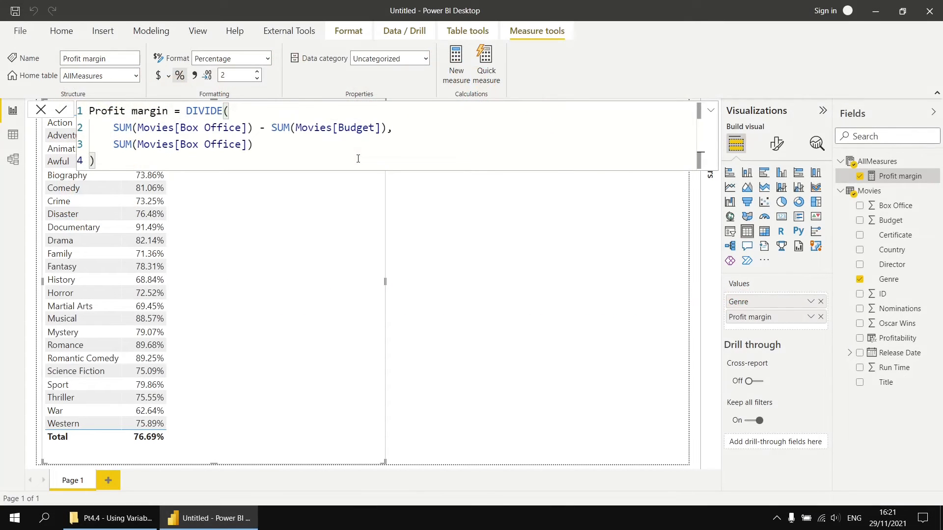
left_click(358, 159)
left_click(185, 110)
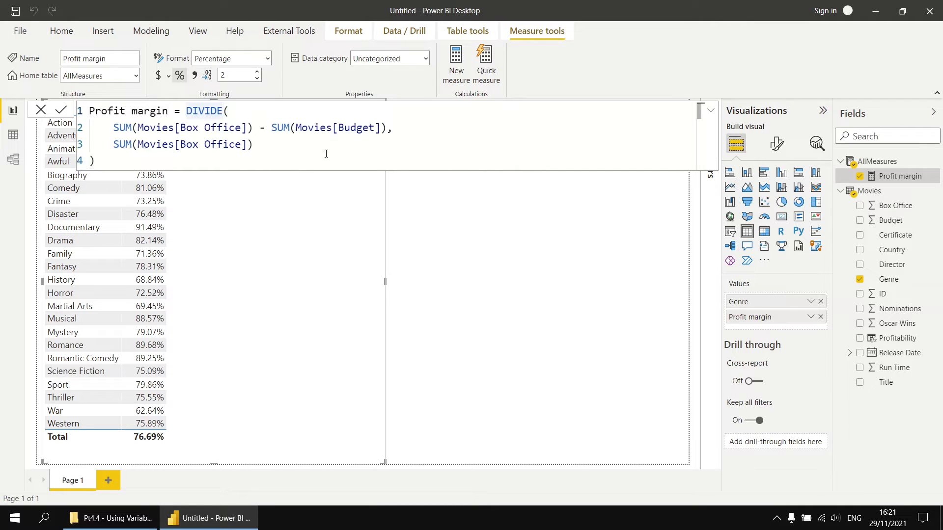
key("Return")
key("Return")
key("Return")
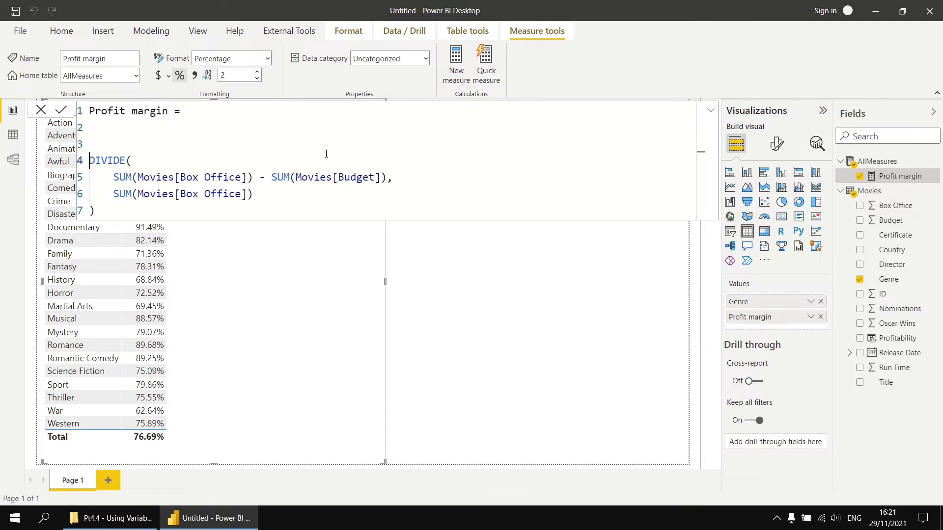
- Declare a TotalBudget variable equal to SUM(Movies[Budget]) on the line above DIVIDE in the Profit margin formula
key("Up")
type("VAR ")
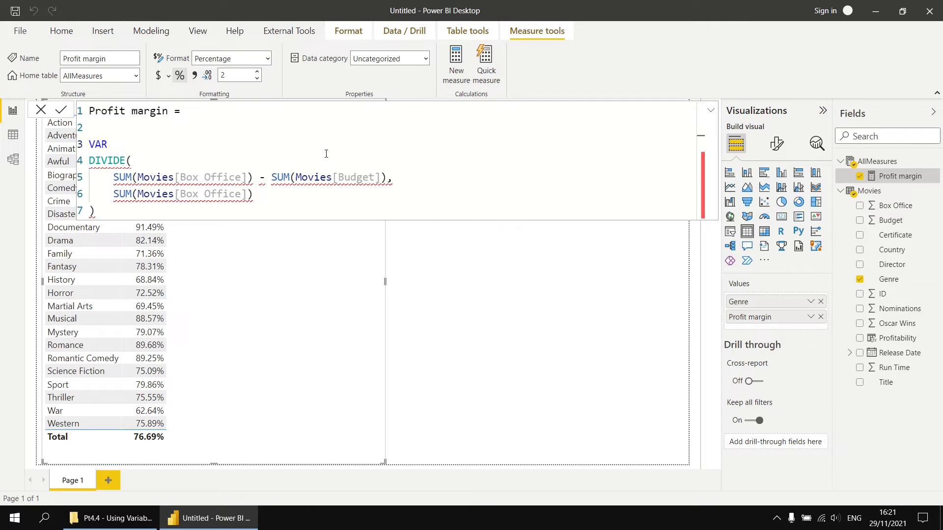
type("TotalBudget =")
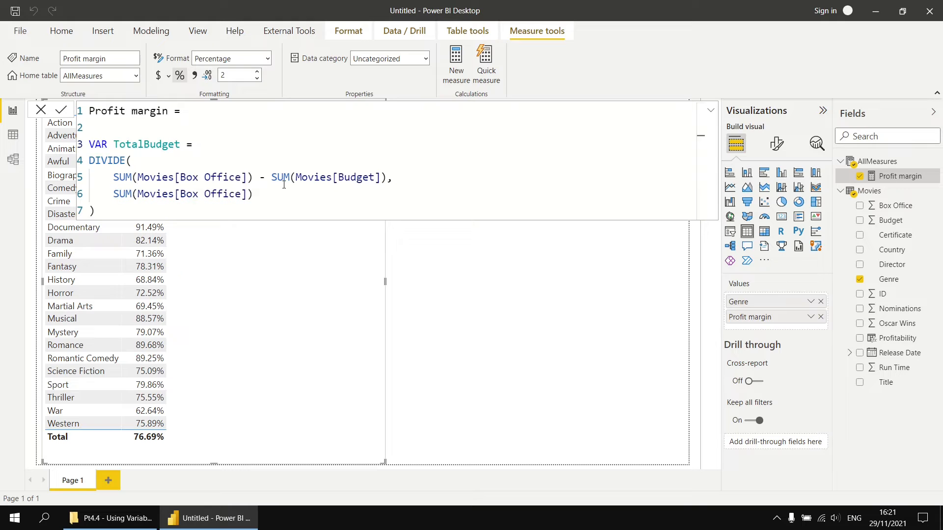
left_click_drag(272, 177, 388, 178)
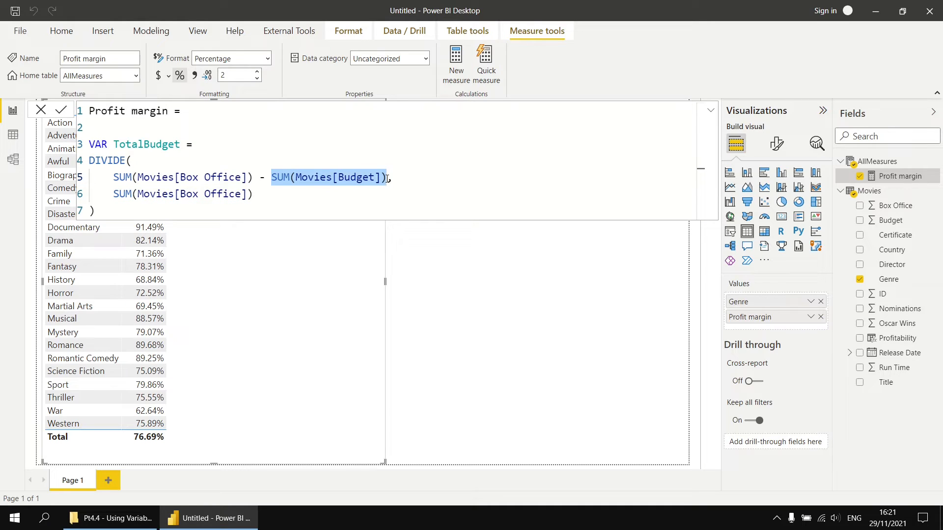
key("ctrl+c")
left_click(280, 147)
key("ctrl+v")
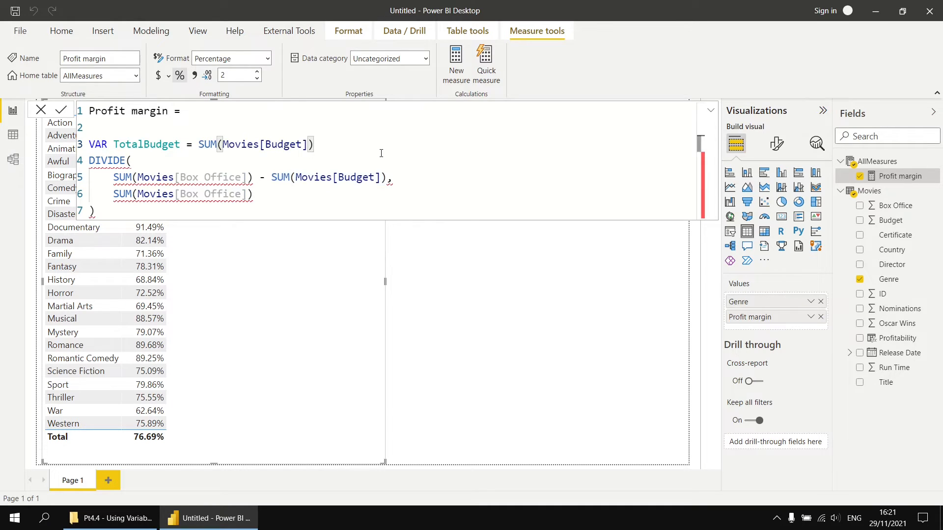
- Add a TotalBoxOffice variable equal to SUM(Movies[Box Office]) on a new line below TotalBudget
key("shift+Return")
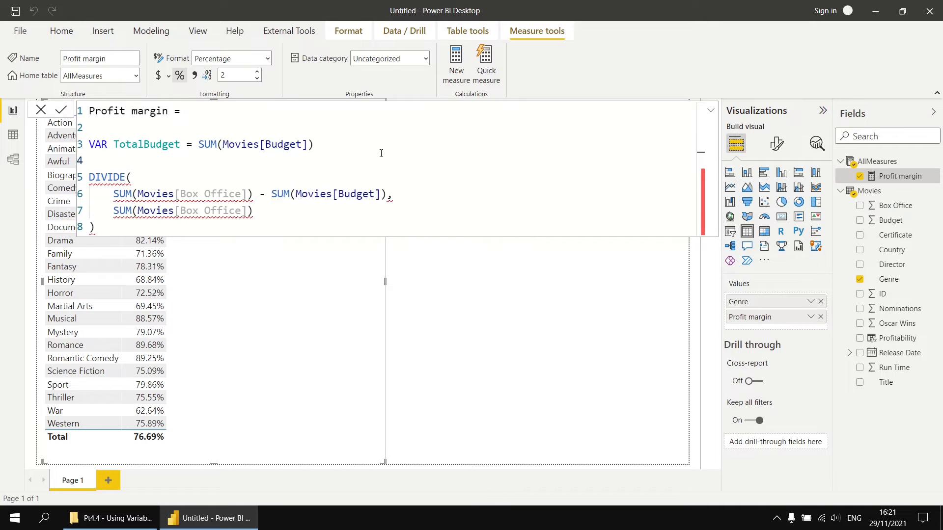
type("VAR Tota")
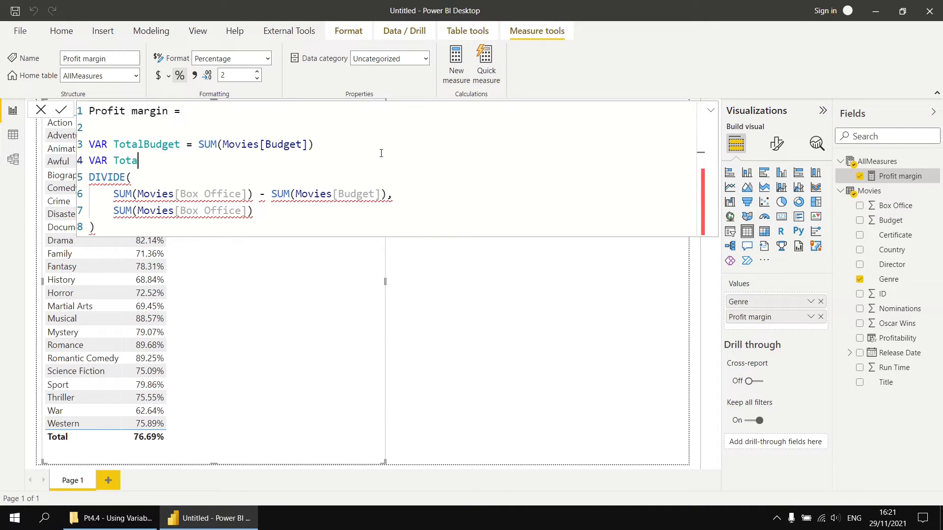
type("lBoxOffice =")
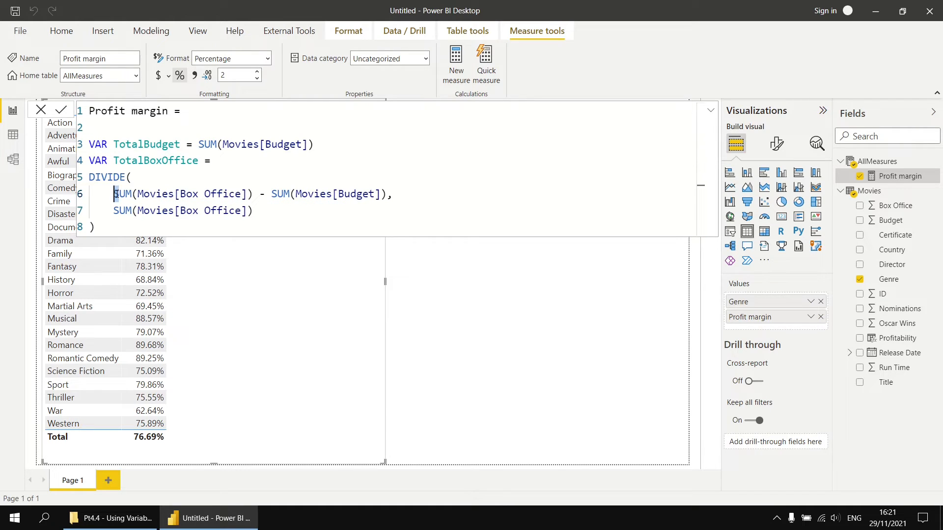
left_click_drag(114, 194, 255, 197)
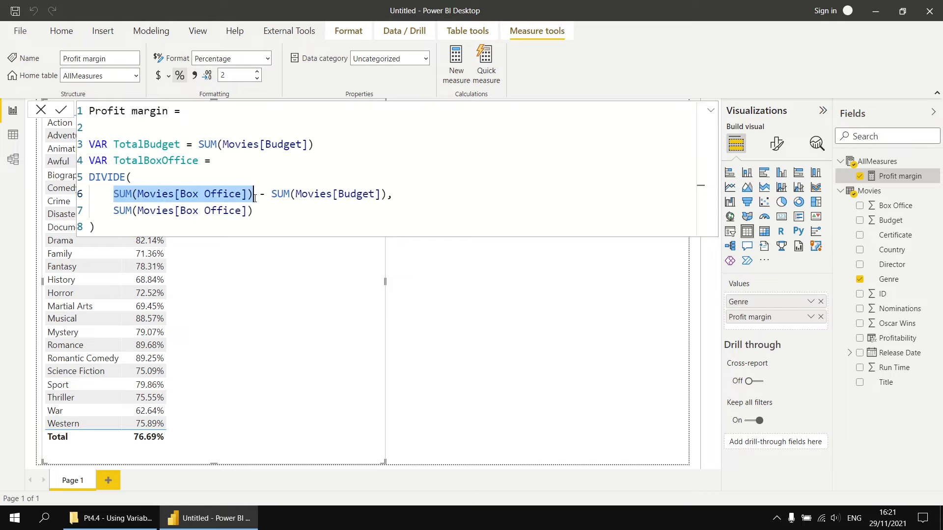
key("ctrl+c")
left_click(254, 161)
key("ctrl+v")
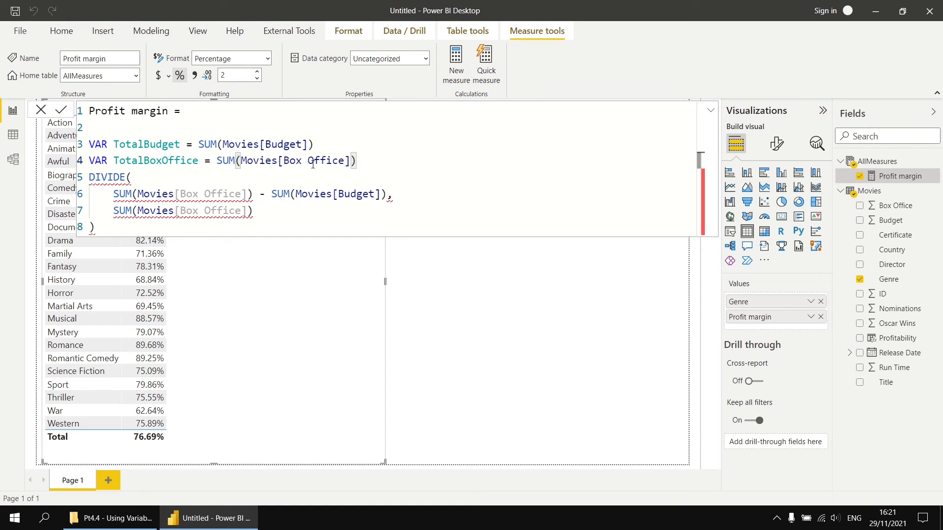
- Add a TotalProfit variable equal to TotalBoxOffice - TotalBudget on a new line below TotalBoxOffice
key("Return")
type("VAR ")
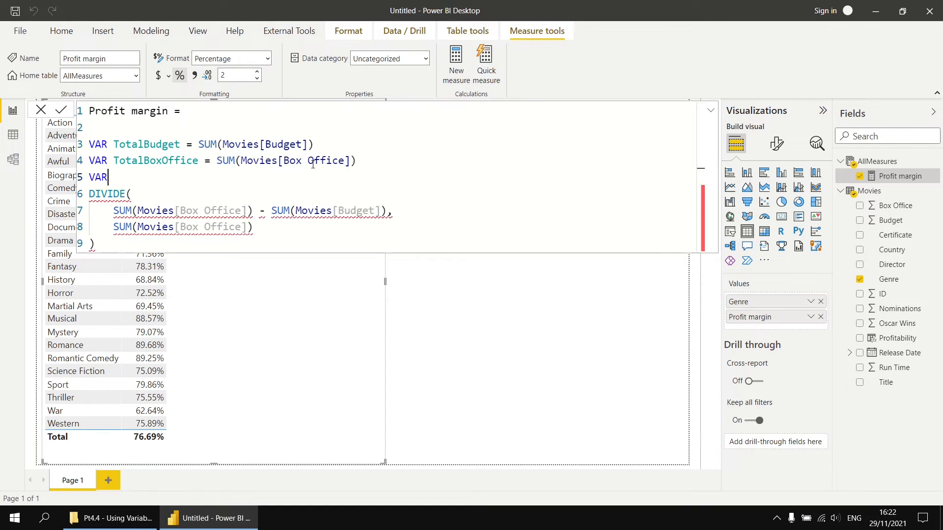
type("TotalProfit = tot")
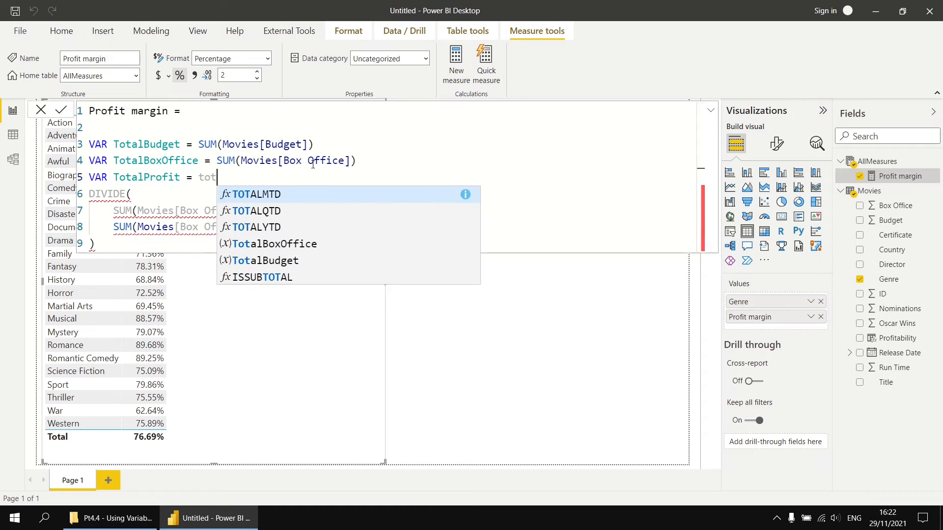
key("Down")
key("Down")
key("Down")
key("Tab")
type("- ")
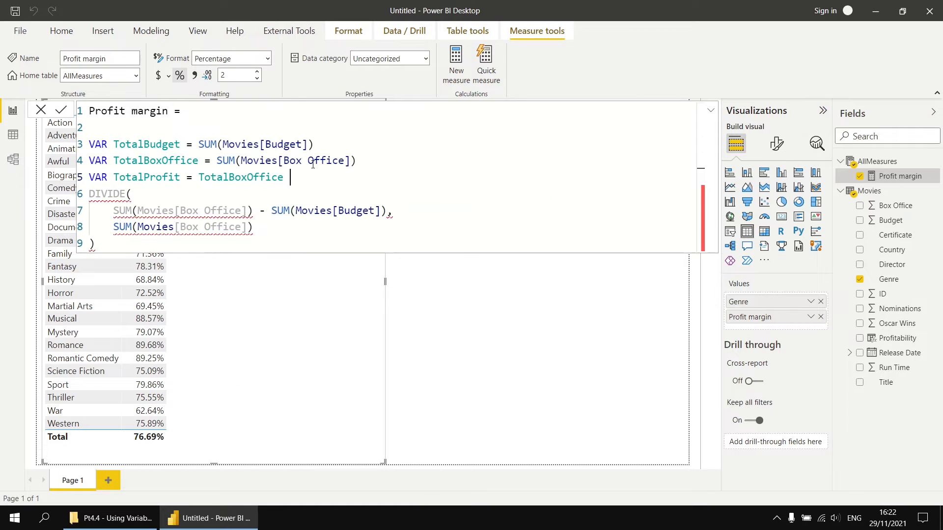
type("tot")
key("Down")
key("Down")
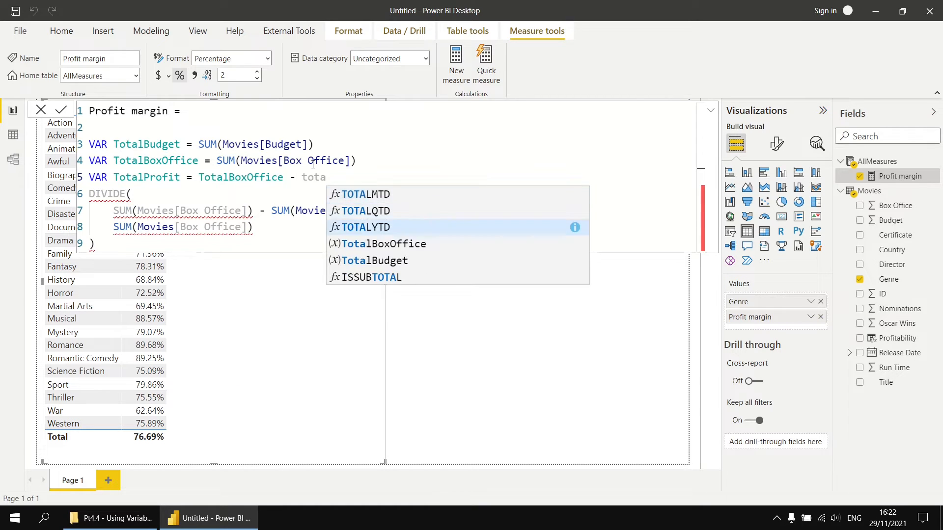
key("Down")
key("Down")
key("Tab")
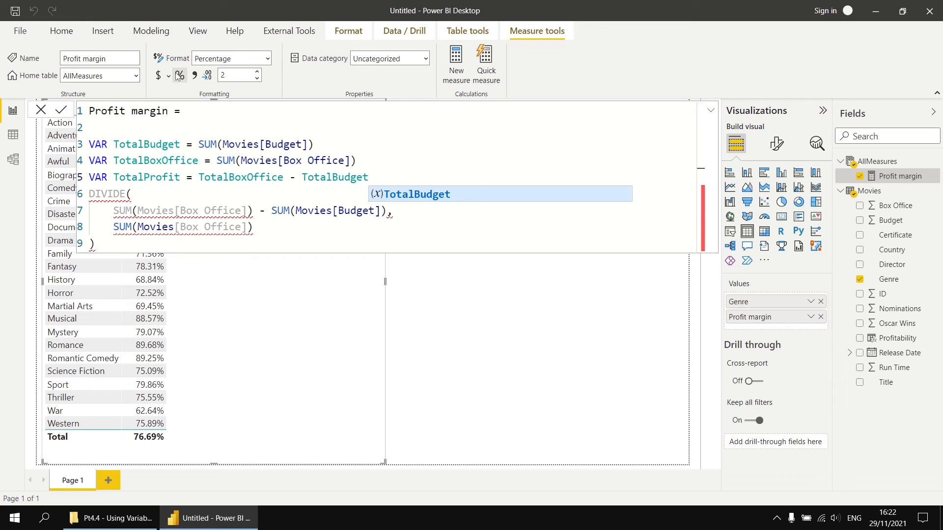
- Insert a blank line after the variables and put RETURN in front of DIVIDE
left_click(179, 199)
left_click(93, 194)
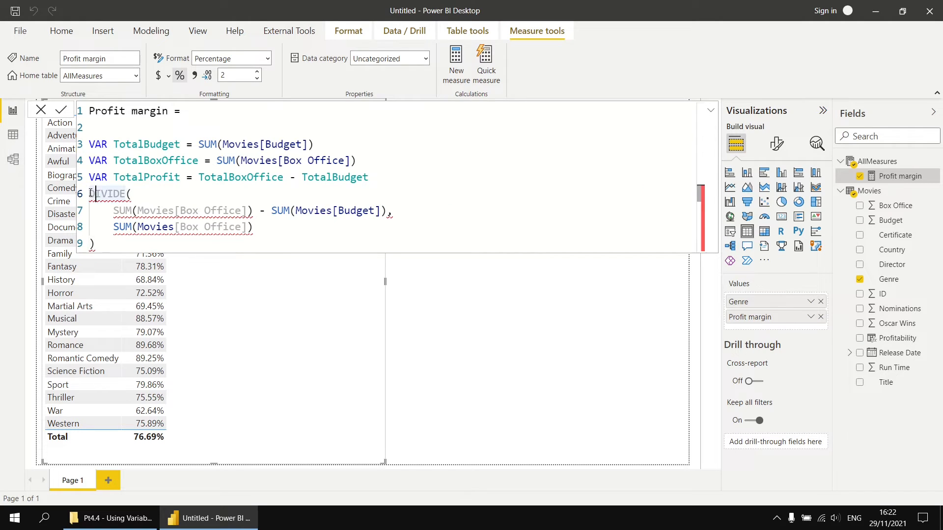
key("Return")
type("RETURN")
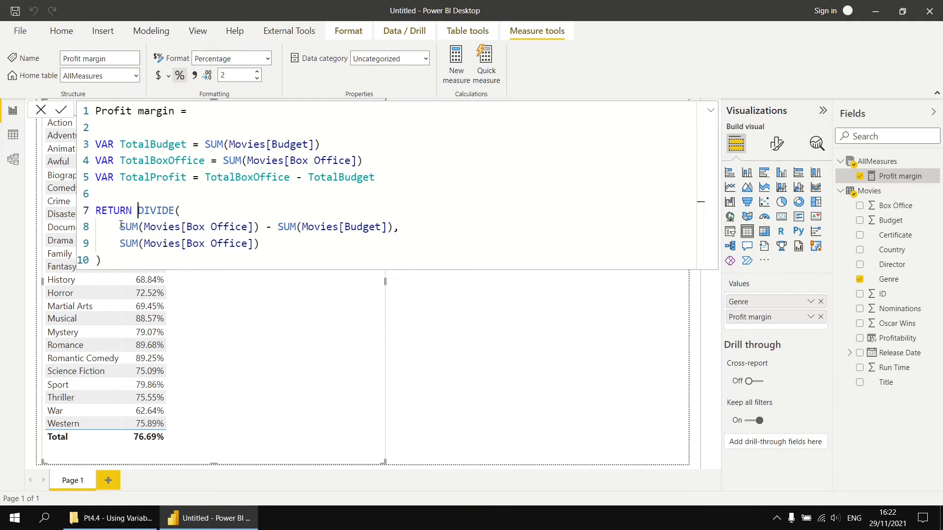
- Replace the DIVIDE numerator with TotalProfit and the denominator with TotalBoxOffice
left_click_drag(120, 227, 378, 230)
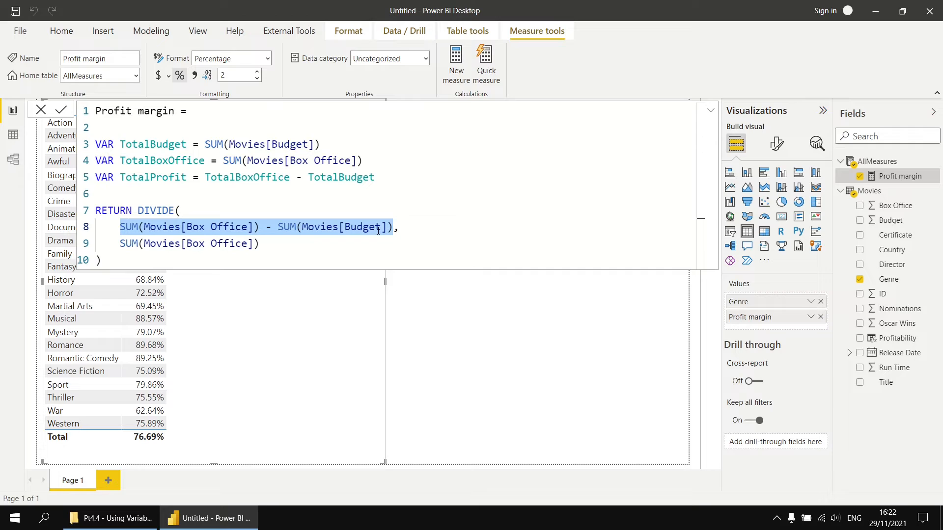
type("TO")
key("Down")
key("Down")
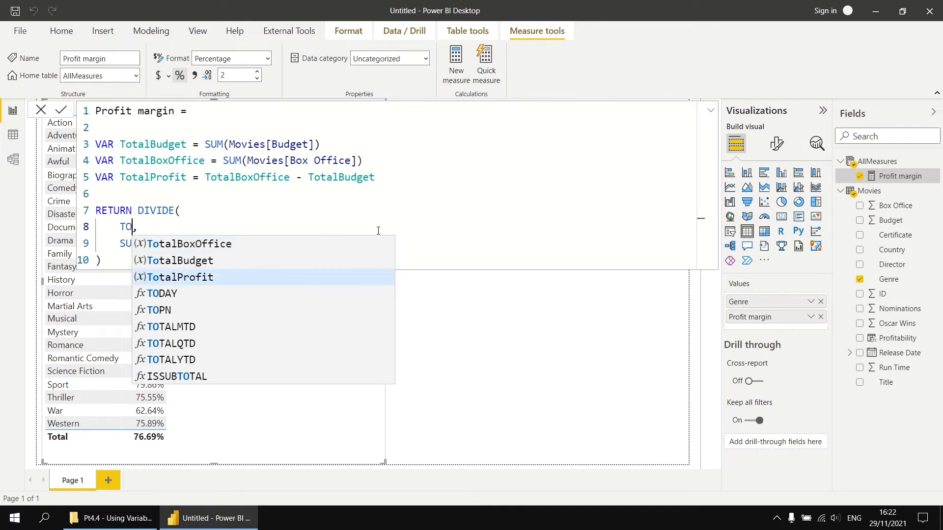
key("Tab")
left_click_drag(122, 244, 263, 245)
type("tot")
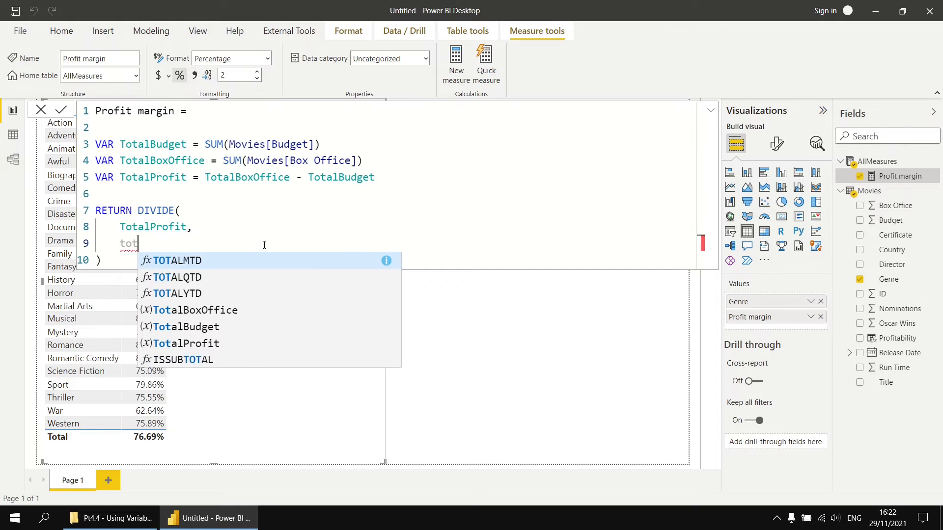
key("Down")
key("Down")
key("Down")
key("Tab")
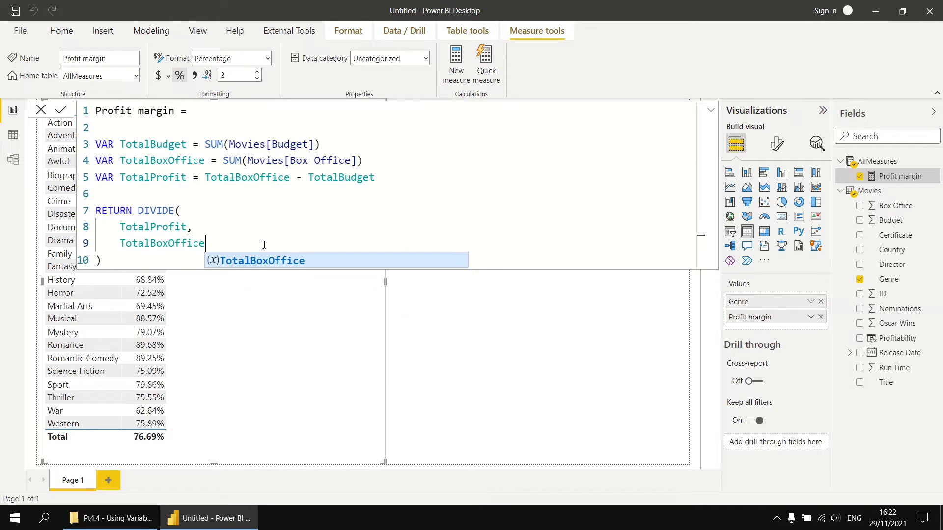
- Commit the rewritten Profit margin formula and deselect the table visual on the report page
left_click(107, 261)
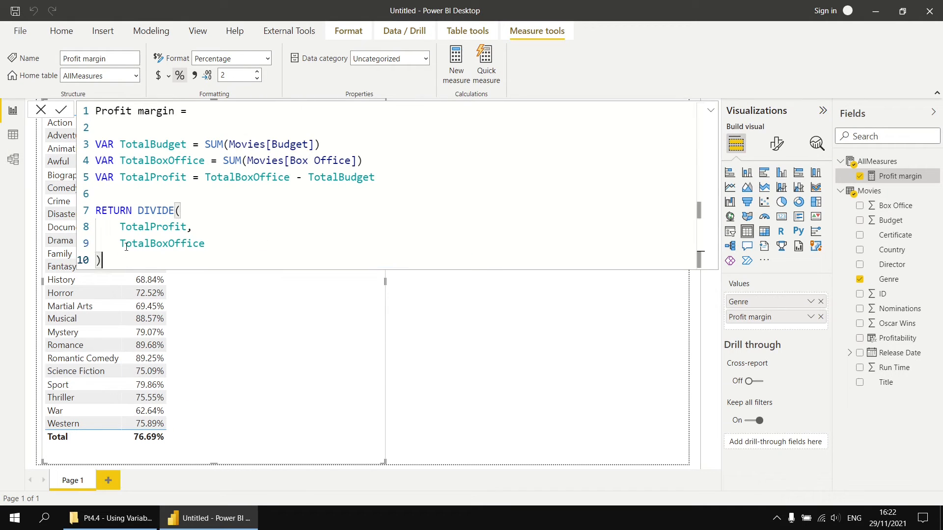
left_click(61, 111)
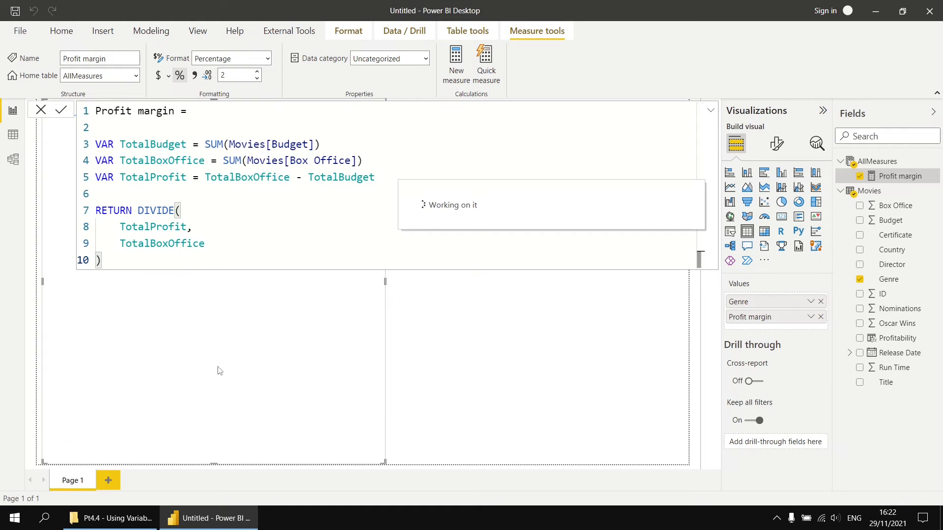
left_click(470, 381)
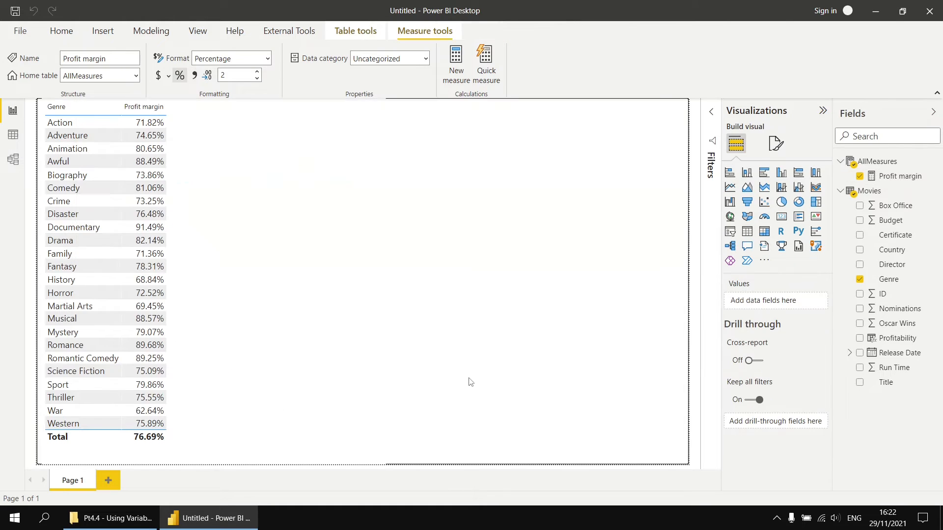
left_click(346, 234)
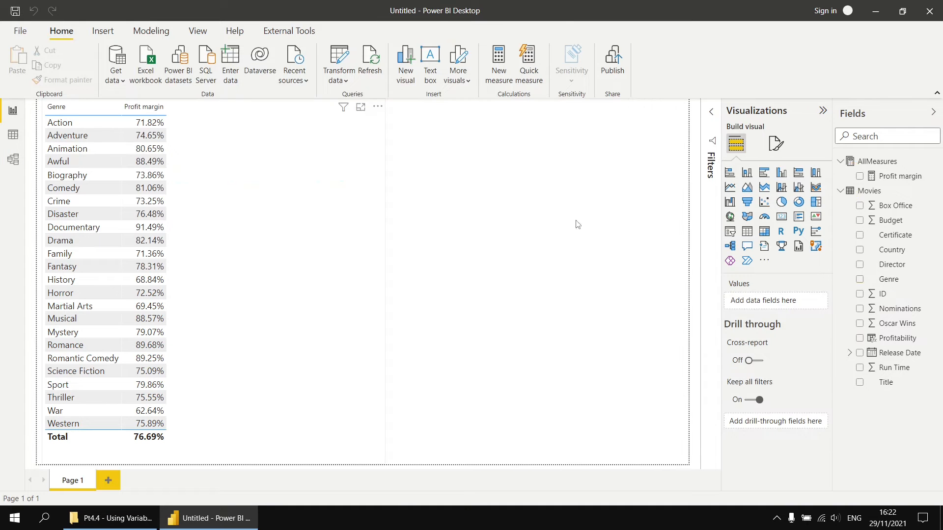
- Copy the whole Profit margin formula into a new measure in the AllMeasures table and name it Profit margin no blanks
left_click(891, 178)
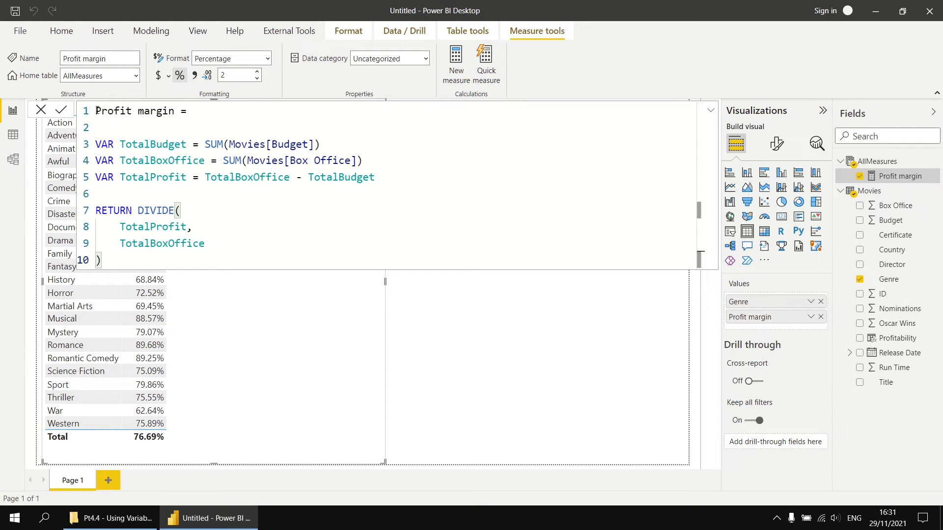
left_click_drag(96, 111, 132, 256)
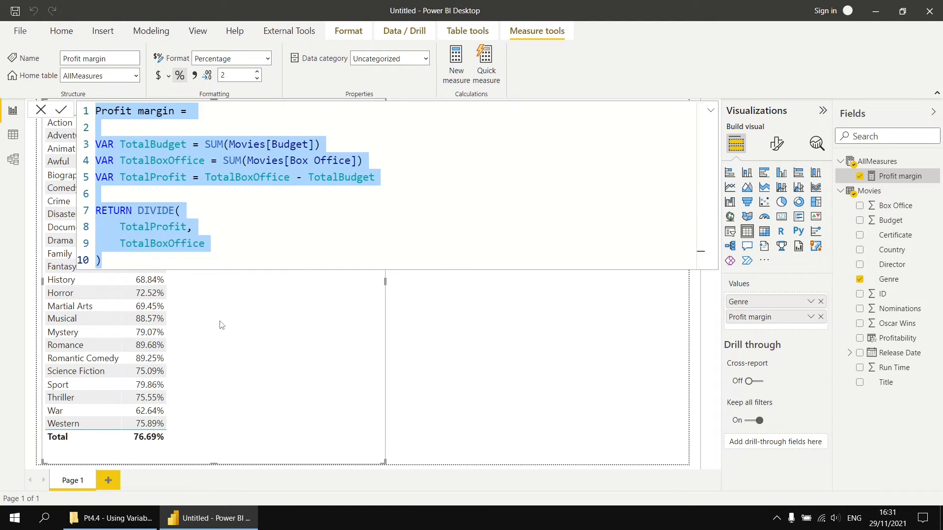
right_click(870, 163)
left_click(826, 165)
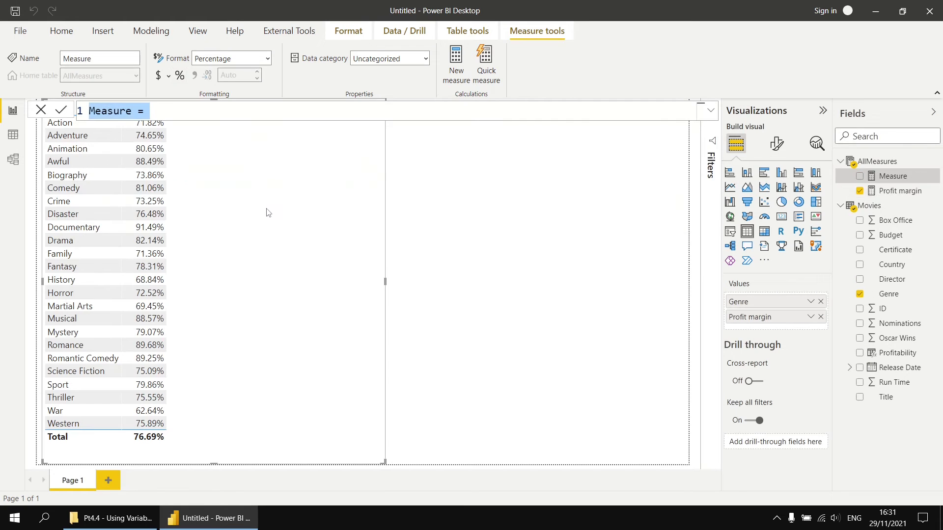
key("ctrl+v")
left_click(174, 112)
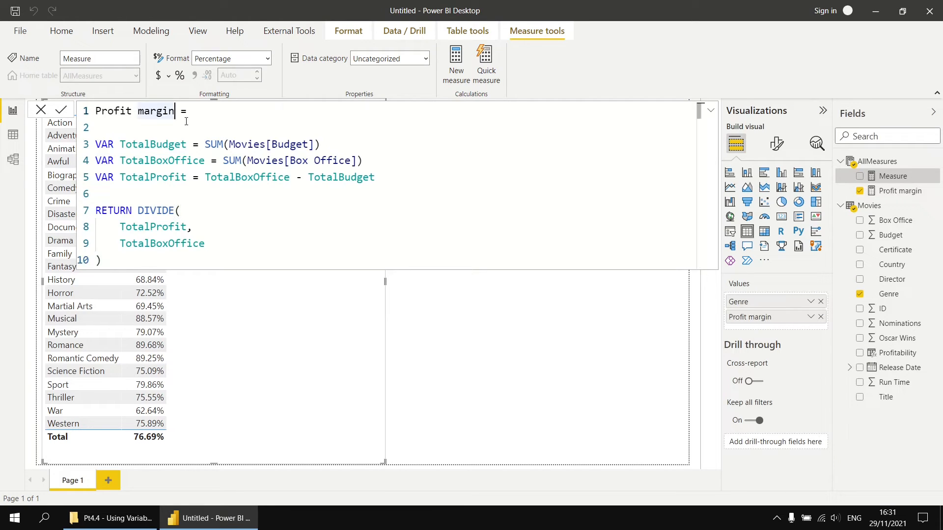
type("no blanks")
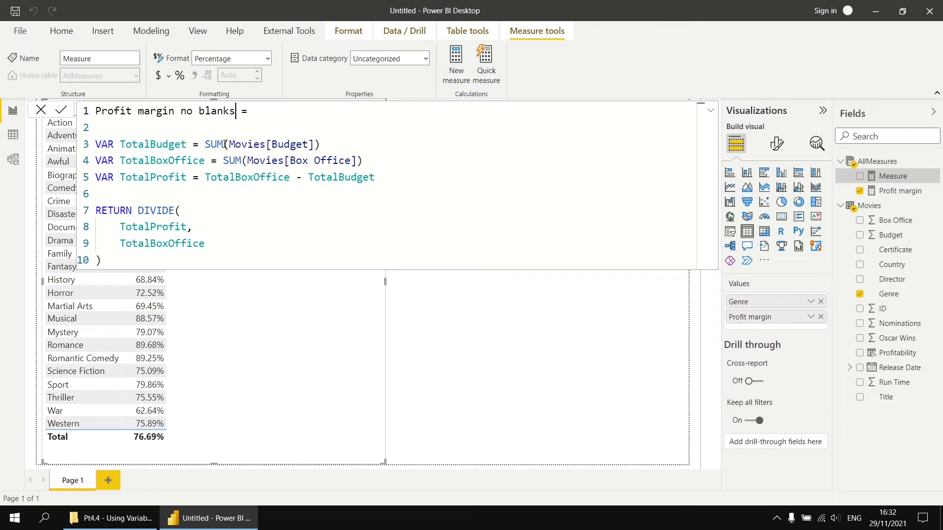
- Change SUM to SUMX in the TotalBudget variable, move its argument to a new line, and insert a blank line before TotalBoxOffice
left_click(322, 145)
key("shift+Return")
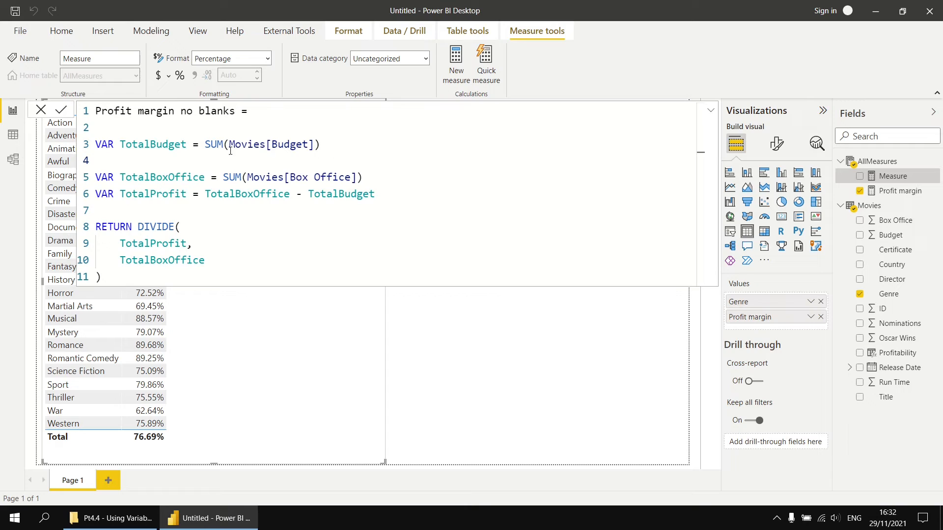
left_click(225, 145)
type("X")
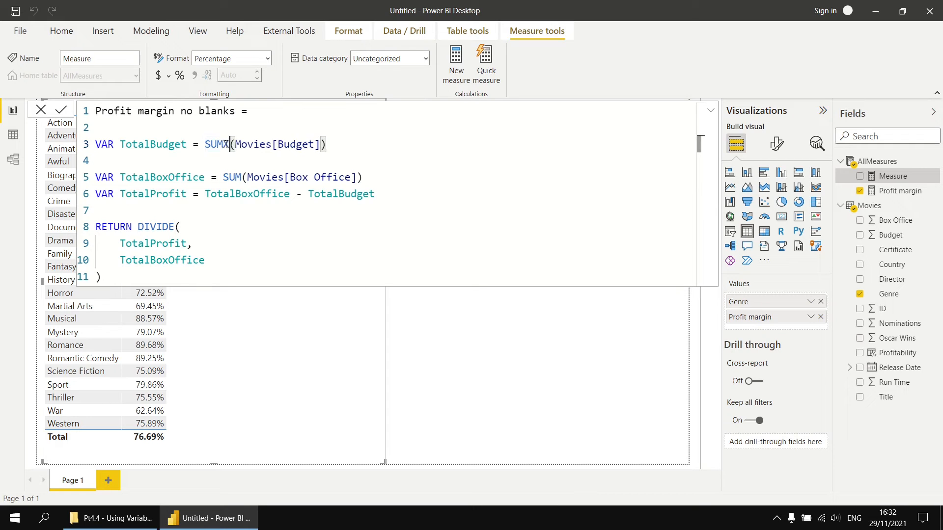
key("Right")
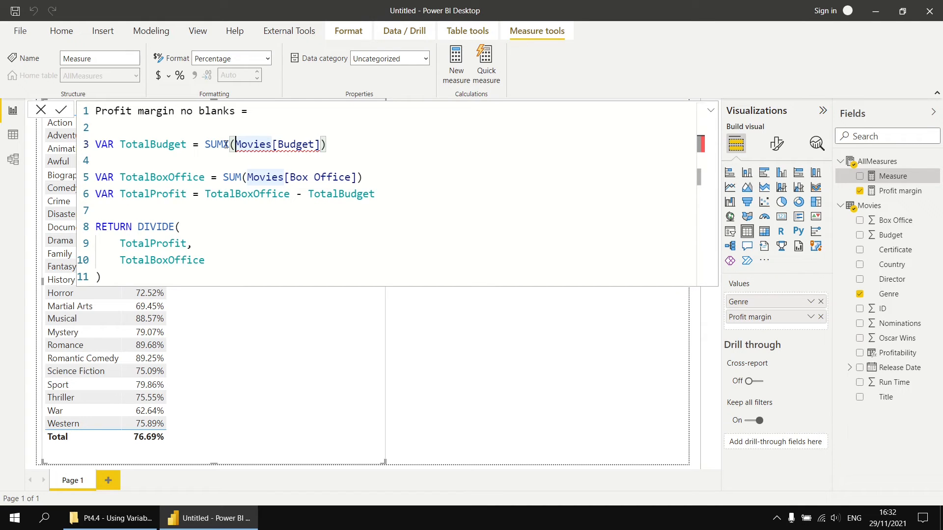
key("shift+Return")
left_click(249, 142)
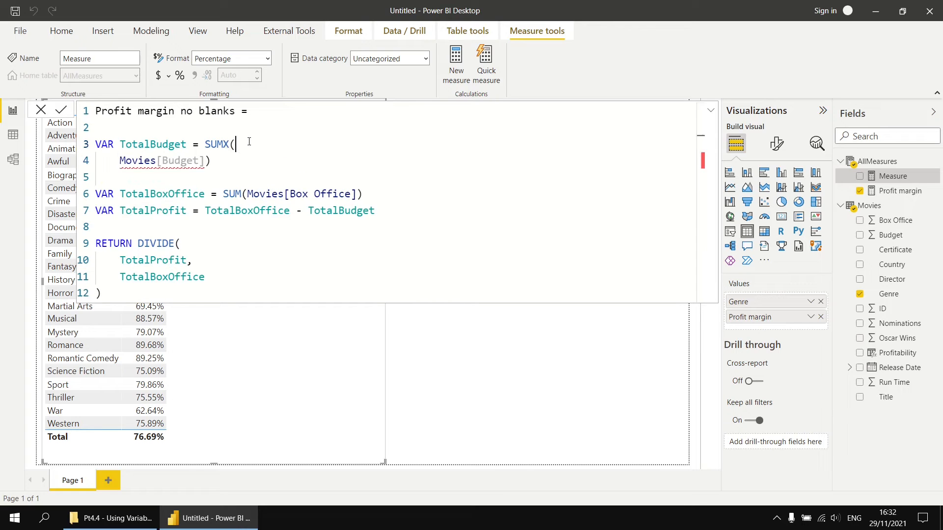
- Start a CALCULATETABLE function with Movies as its table, as the first argument of the TotalBudget SUMX
key("ctrl+space")
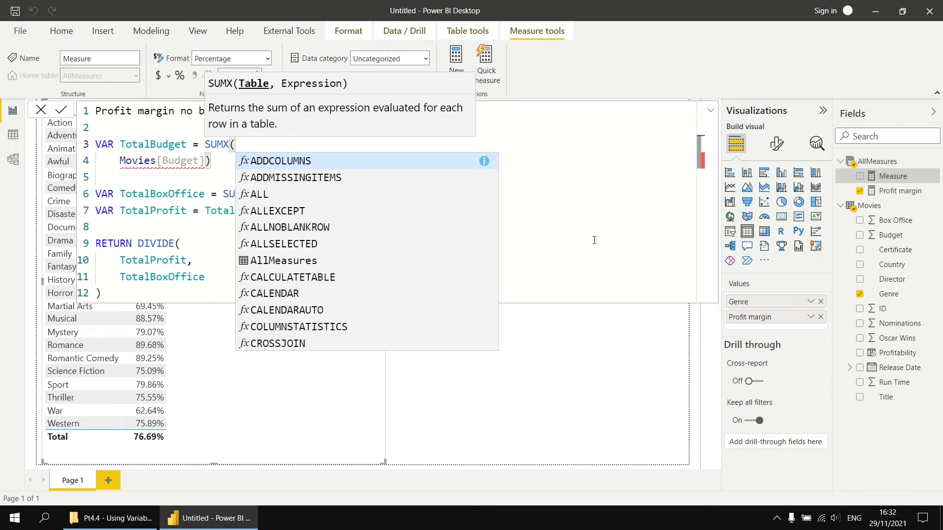
key("shift+Return")
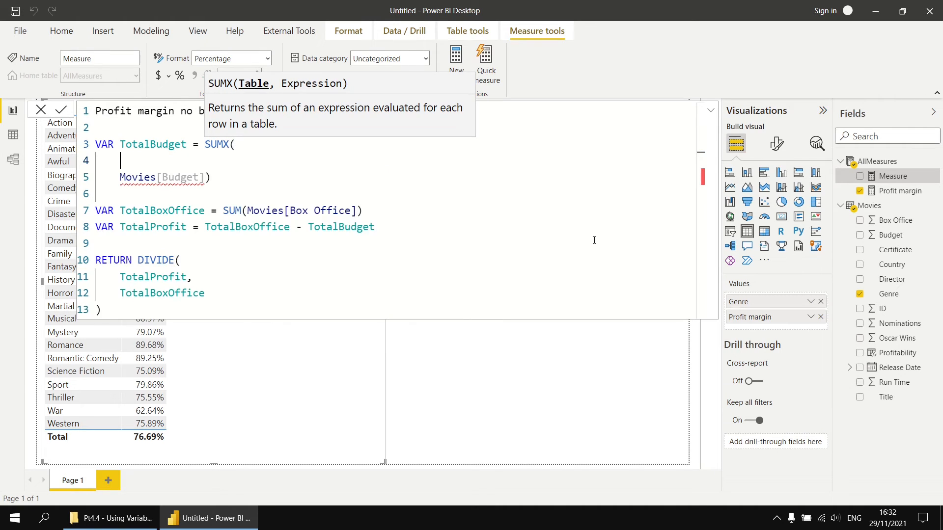
type("CAL")
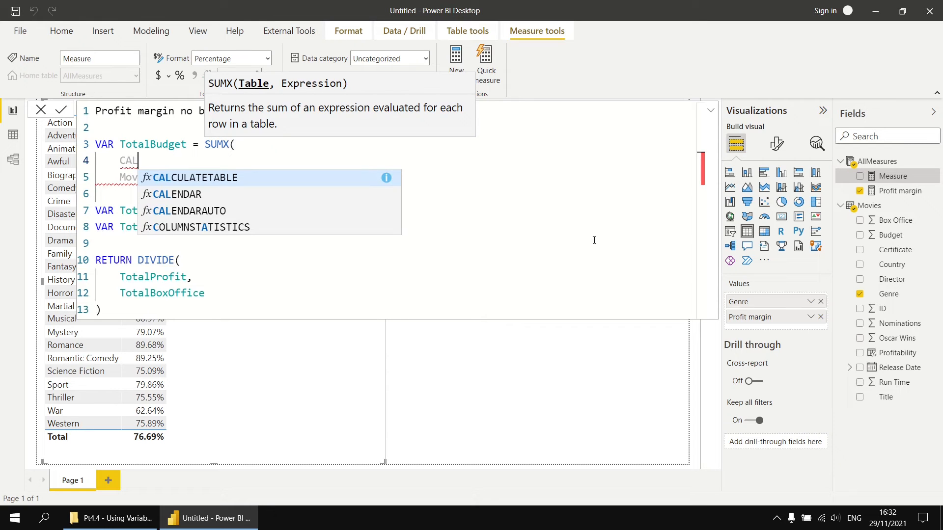
key("Tab")
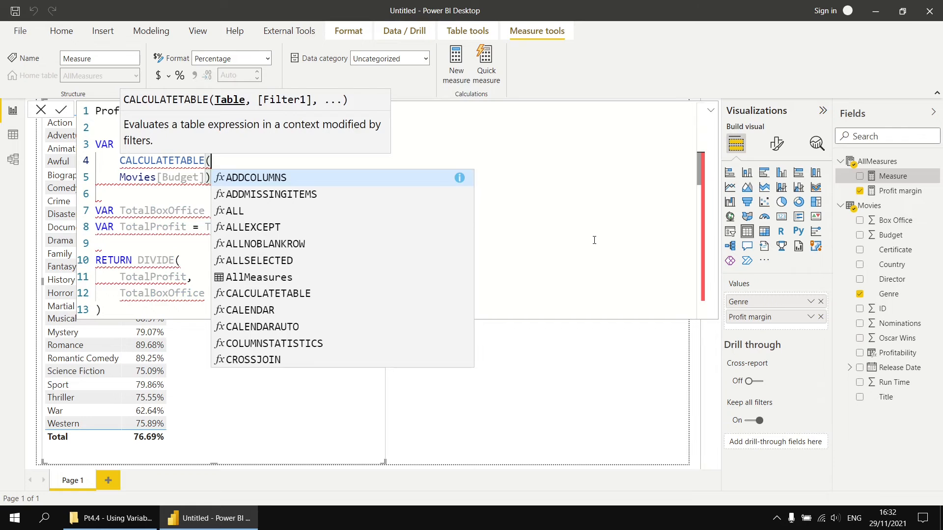
key("shift+Return")
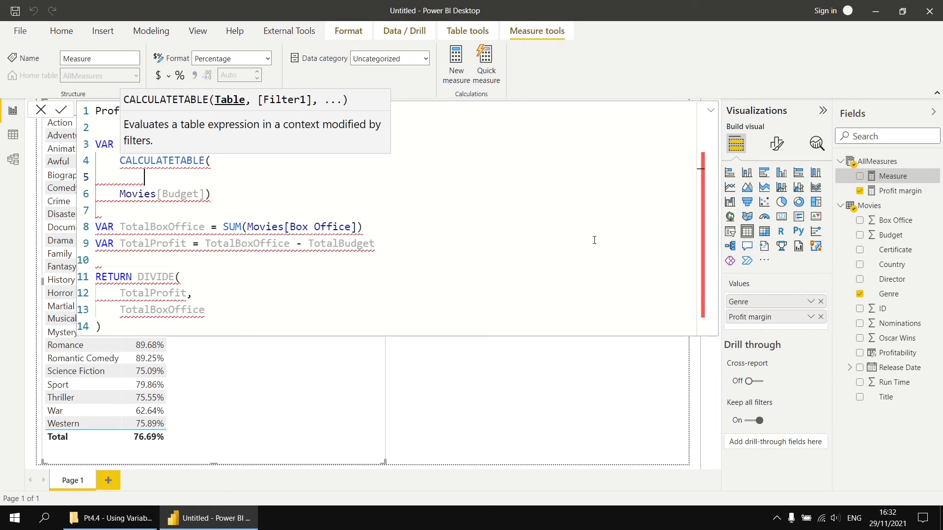
type("Movies")
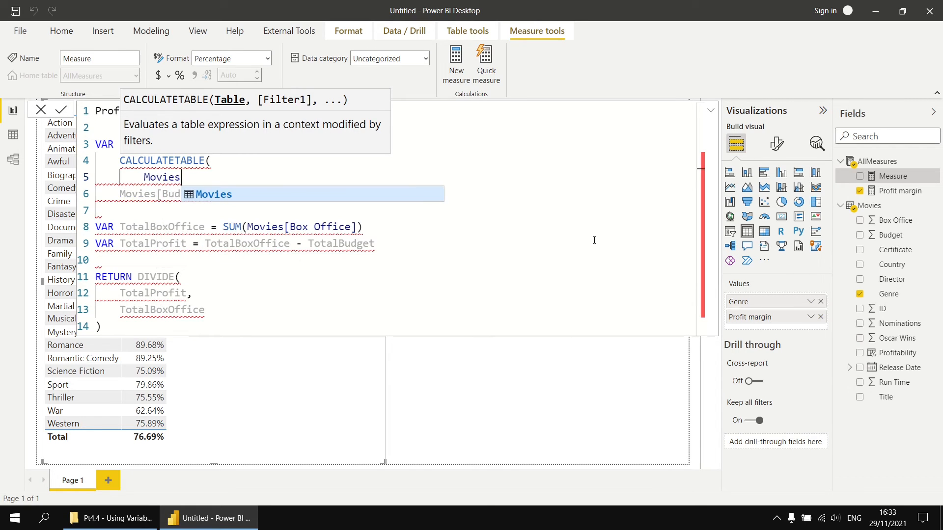
type(",")
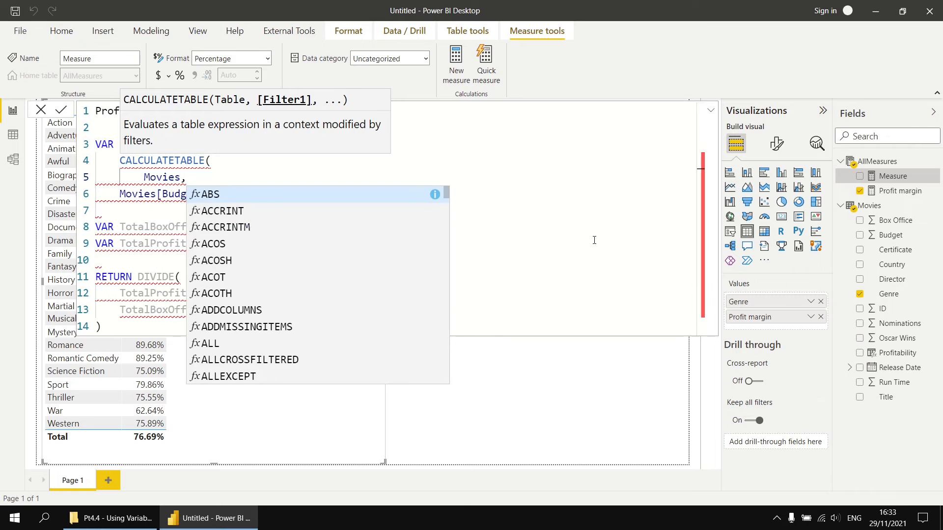
- Add the filter NOT ISBLANK(Movies[Budget]) followed by a comma on a new line inside CALCULATETABLE
key("shift+Return")
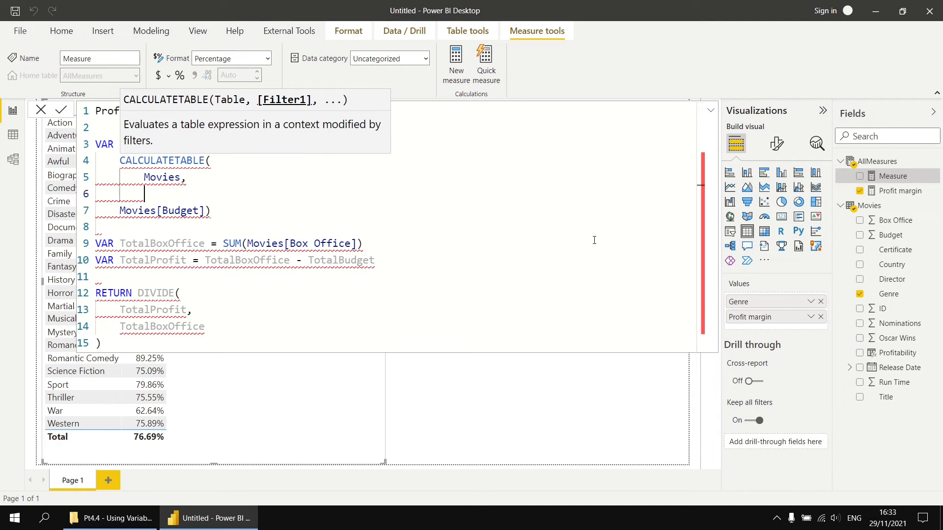
type("NOT ISBL")
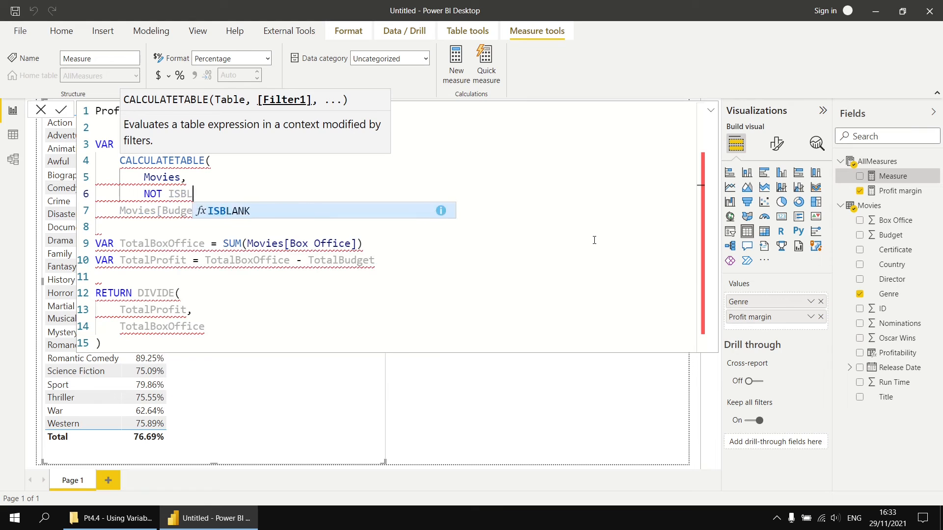
type("ANK(")
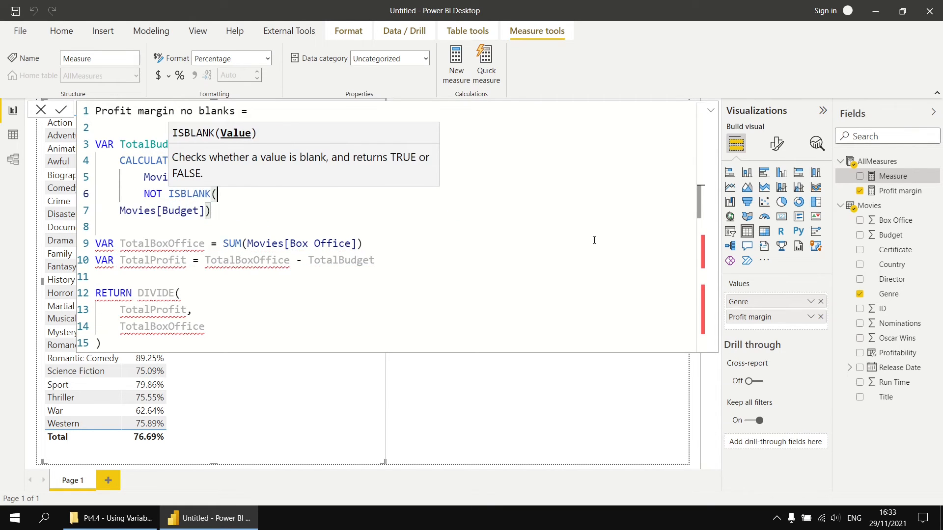
type("Movies[Budget])")
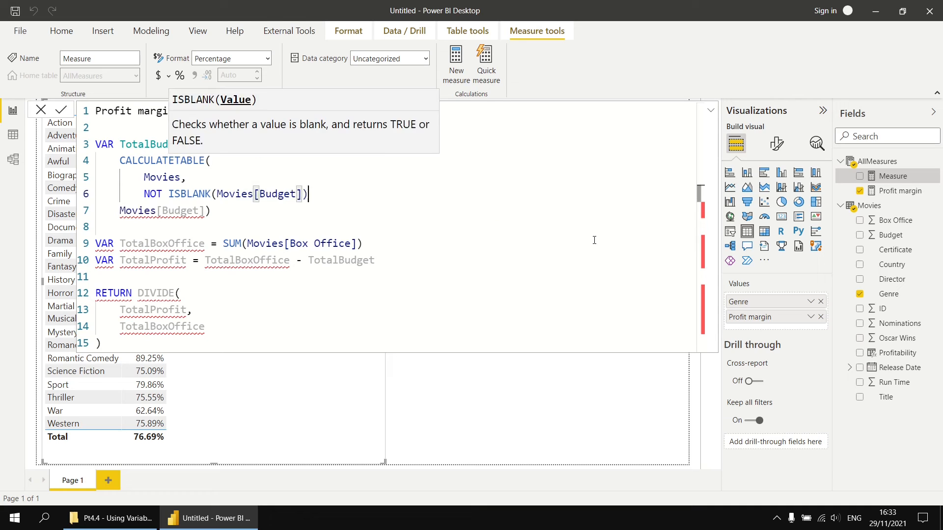
type(",")
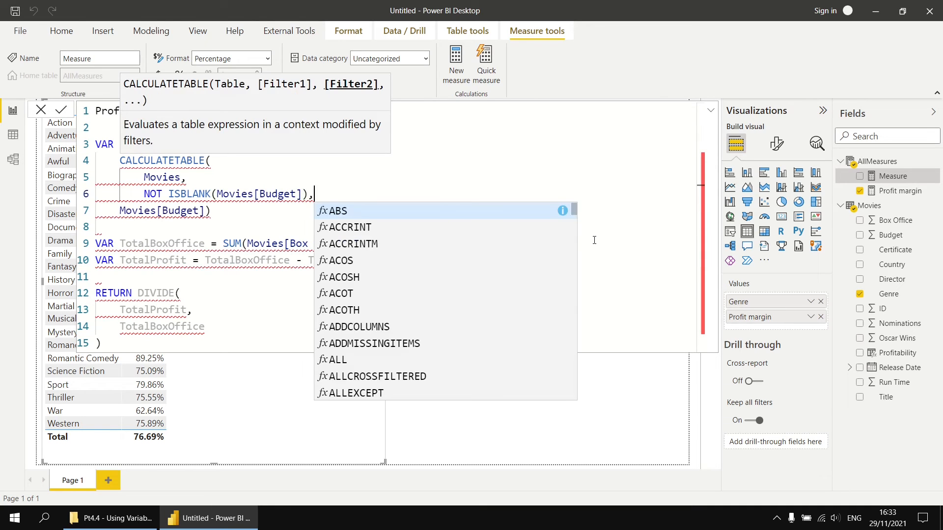
- Add a second filter NOT ISBLANK(Movies[Box Office]) and close CALCULATETABLE on its own line
key("shift+Return")
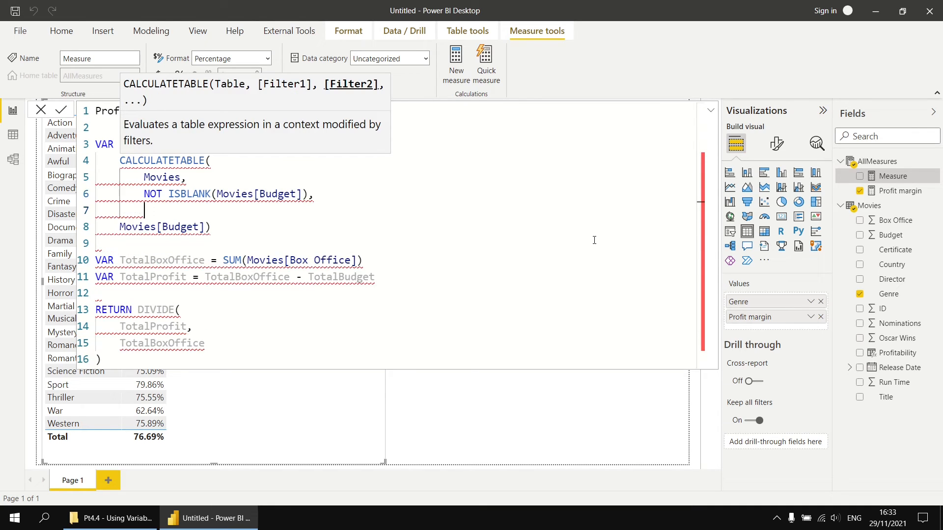
type("NOT ISBL")
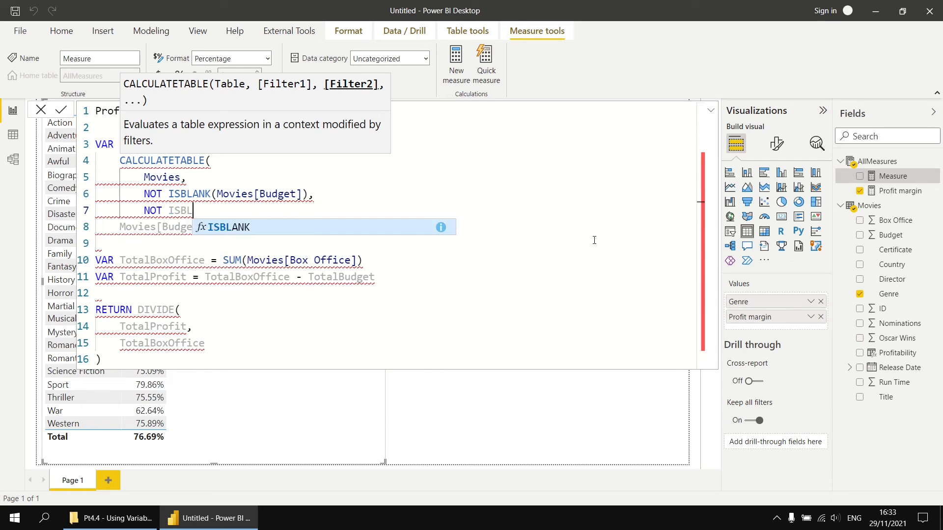
key("Tab")
type("bo")
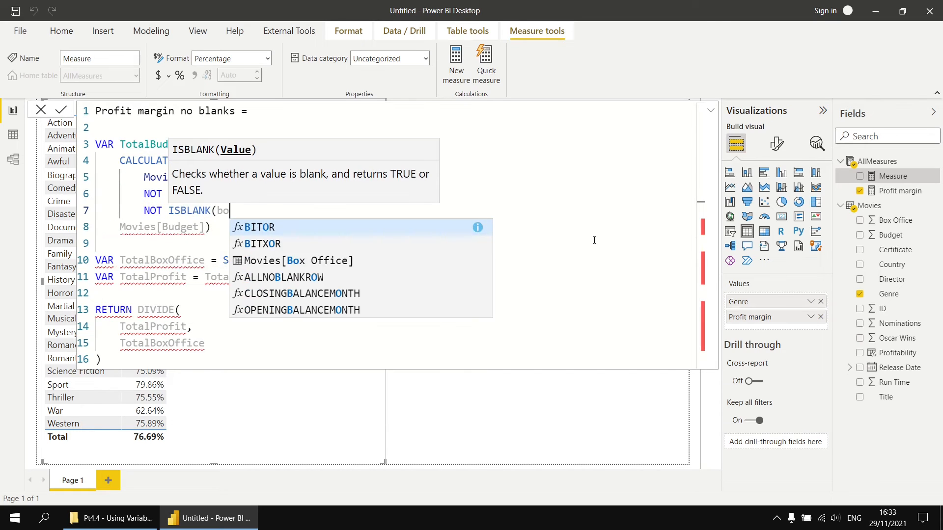
key("Tab")
type(")")
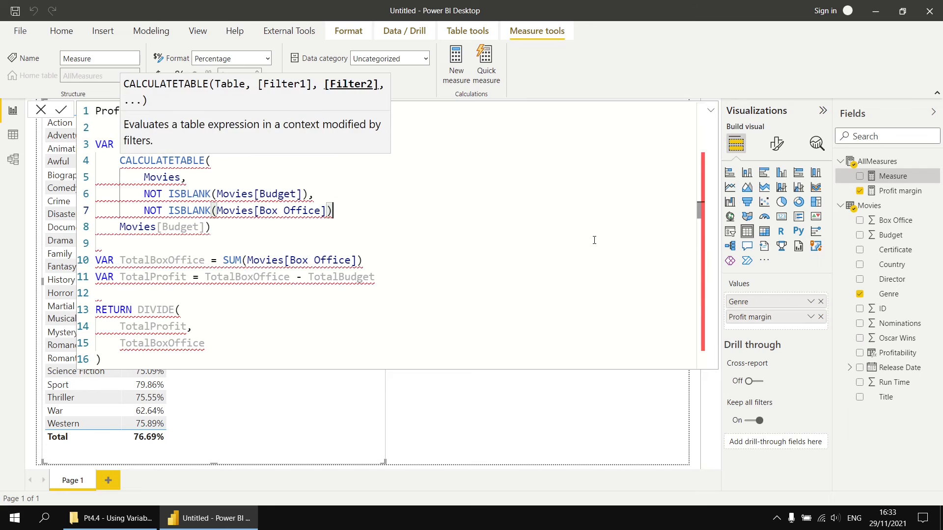
key("Return")
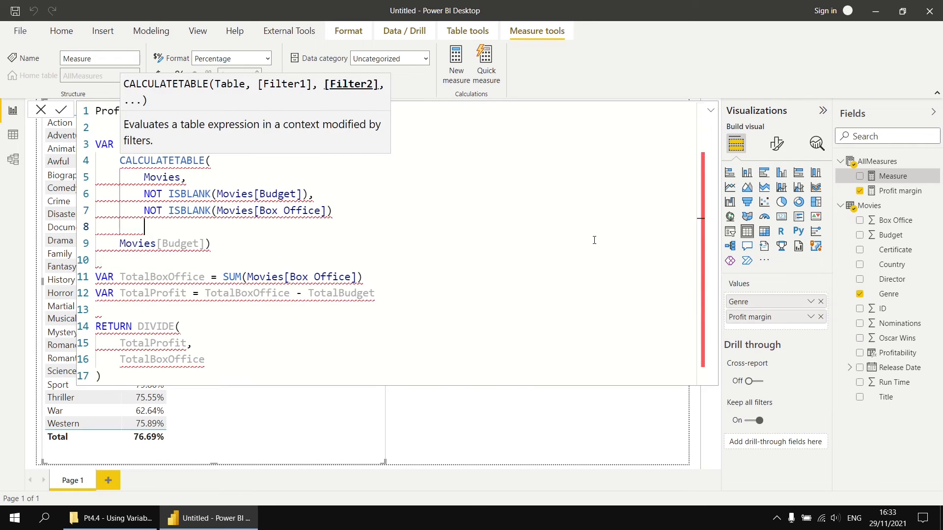
type(")")
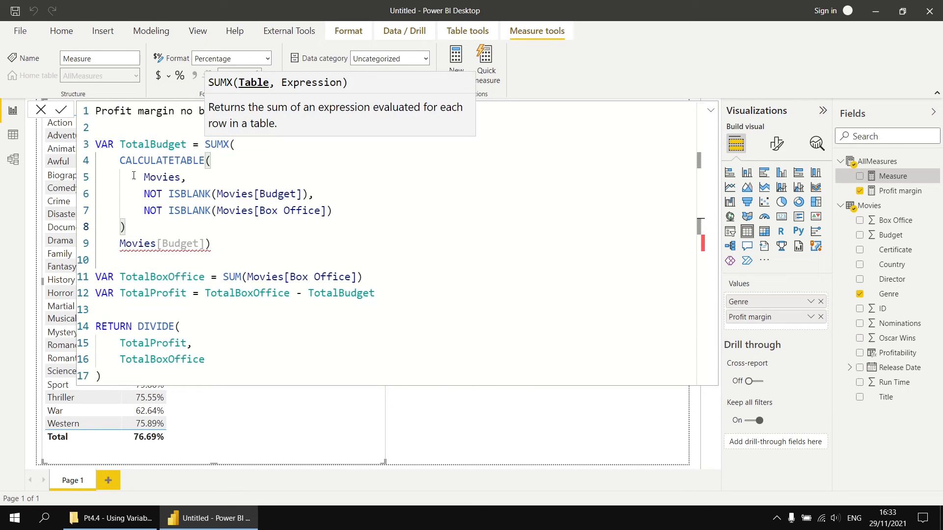
- Separate CALCULATETABLE from Movies[Budget] with a comma, put the closing SUMX bracket on its own unindented line, and commit the measure
left_click_drag(119, 161, 130, 229)
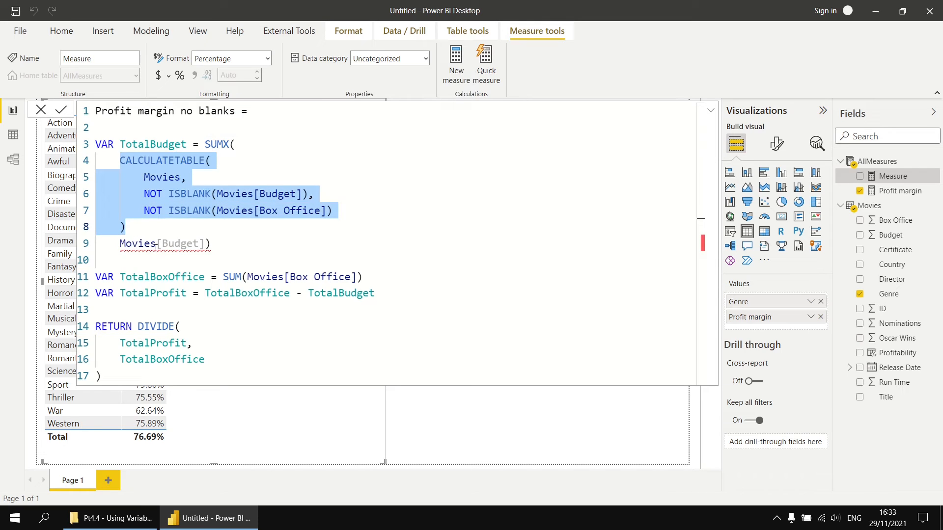
left_click(142, 229)
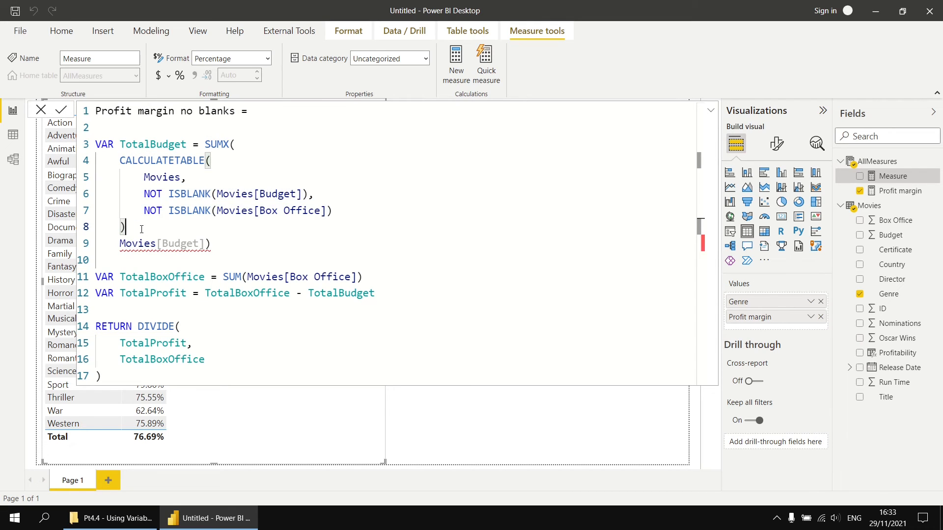
type(",")
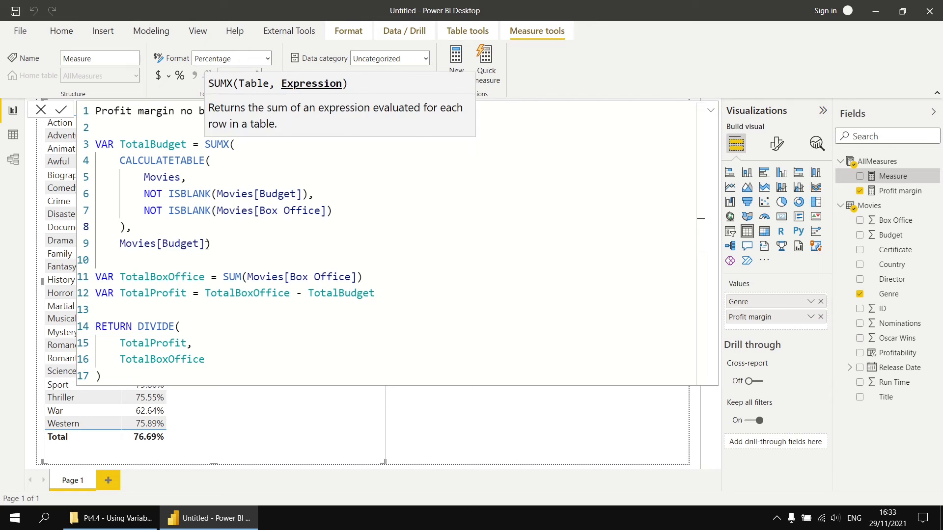
left_click(206, 244)
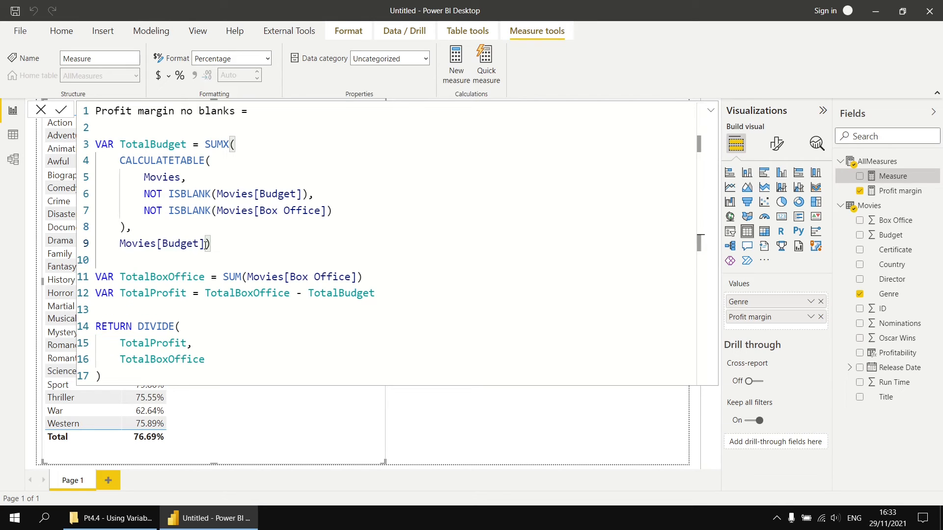
key("Return")
key("BackSpace")
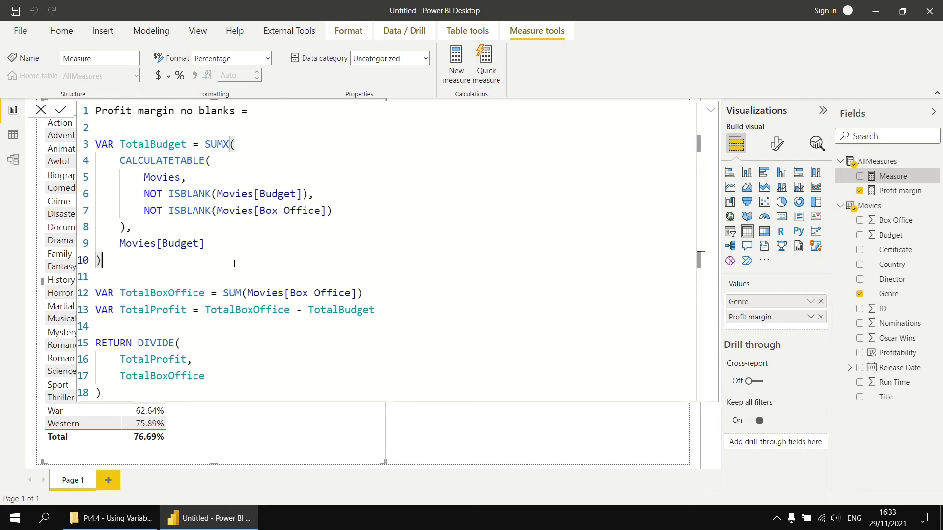
key("Return")
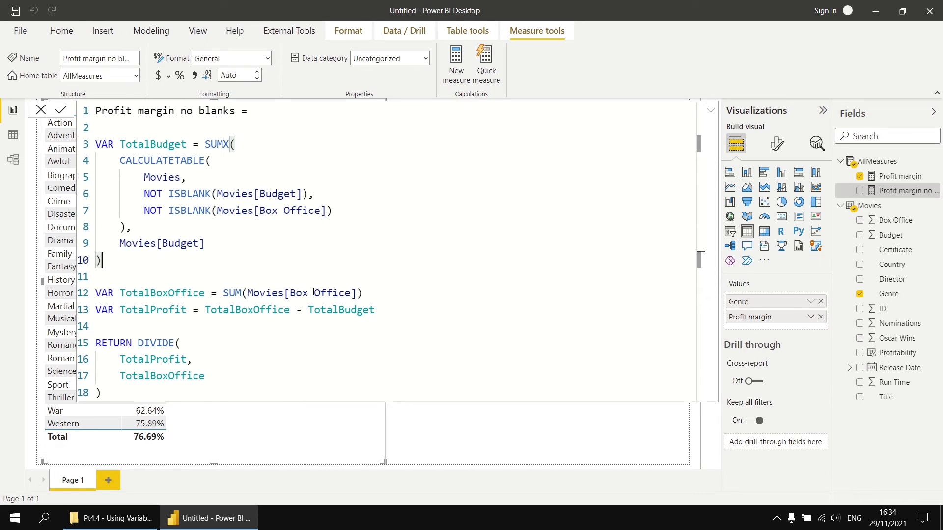
- Replace the SUM expression of TotalBoxOffice with a copy of the TotalBudget SUMX expression, summing Movies[Box Office] instead
left_click_drag(205, 145, 111, 257)
key("ctrl+c")
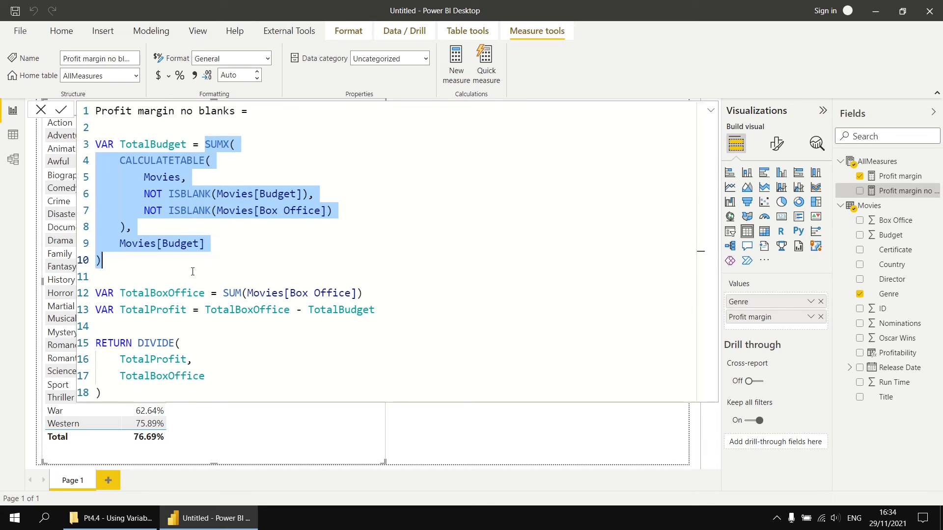
left_click_drag(224, 293, 379, 295)
key("ctrl+v")
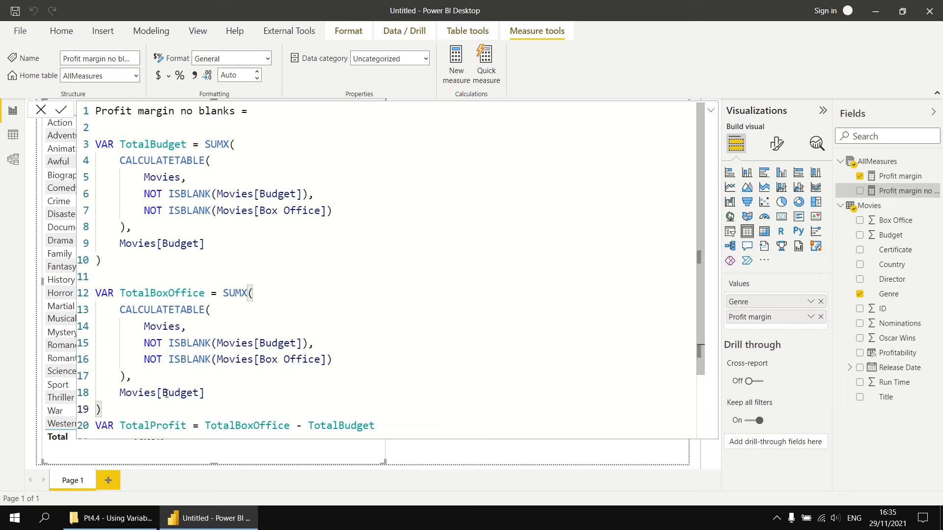
left_click_drag(163, 393, 198, 395)
type("bo")
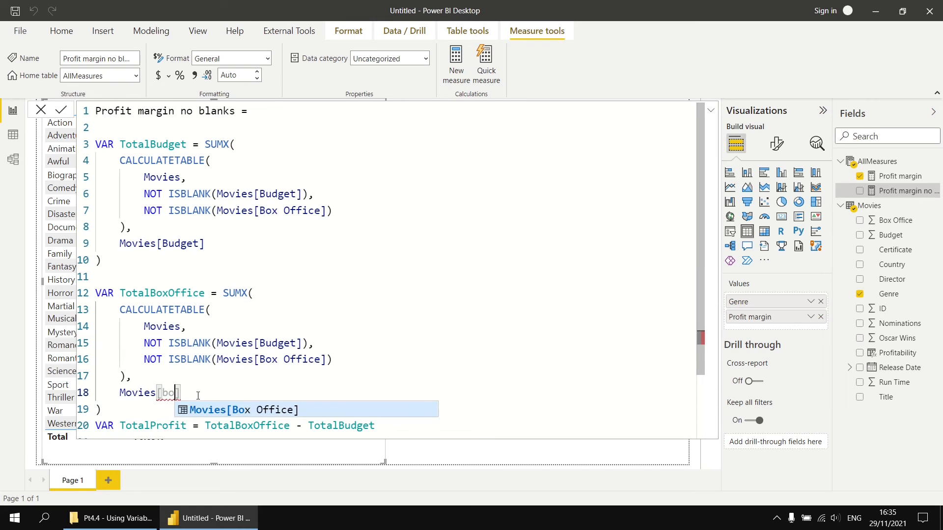
key("Tab")
- Insert a blank line before the TotalProfit variable and add the Profit margin no blanks measure to the table visual's values
left_click(131, 408)
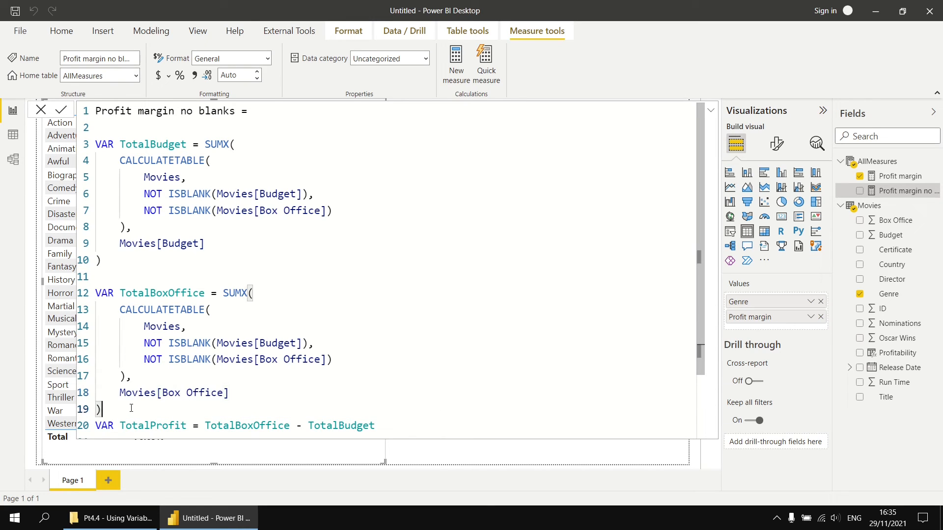
scroll(131, 408, "down", 1)
key("Return")
scroll(147, 409, "down", 2)
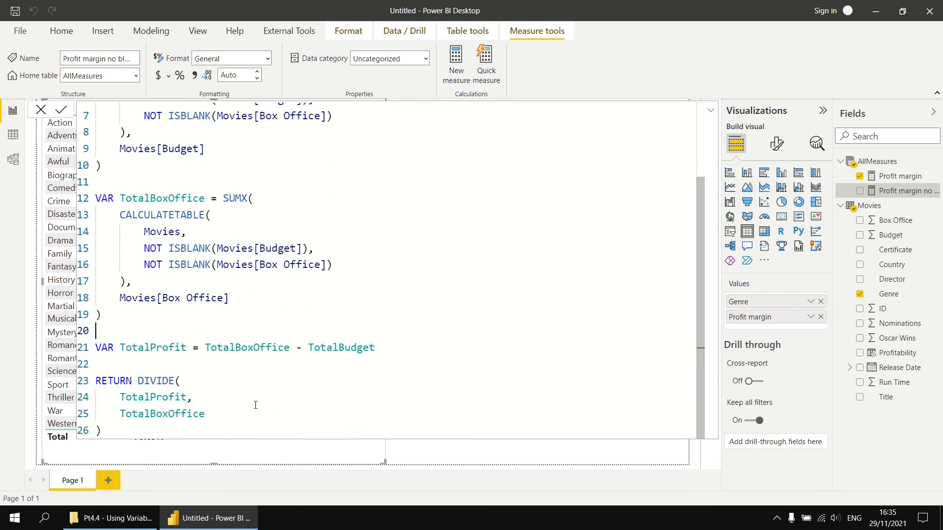
scroll(255, 405, "up", 2)
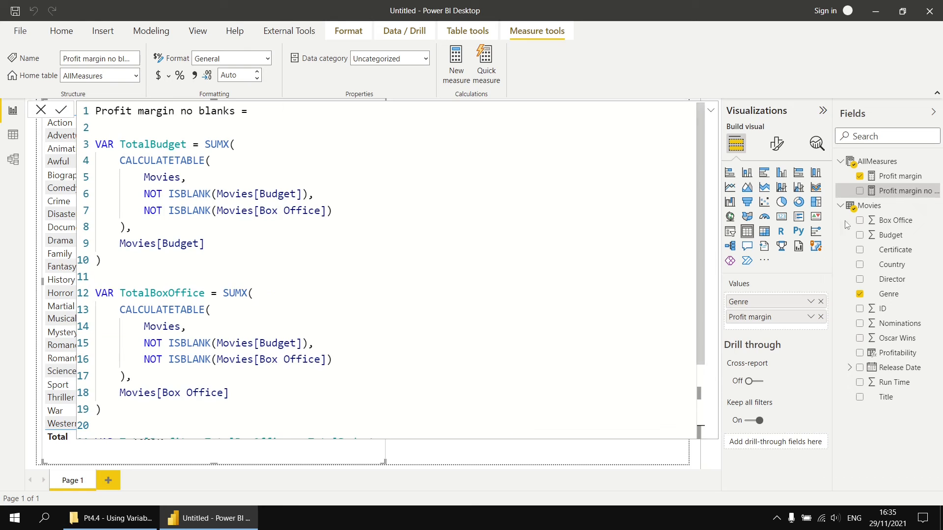
left_click_drag(896, 191, 799, 326)
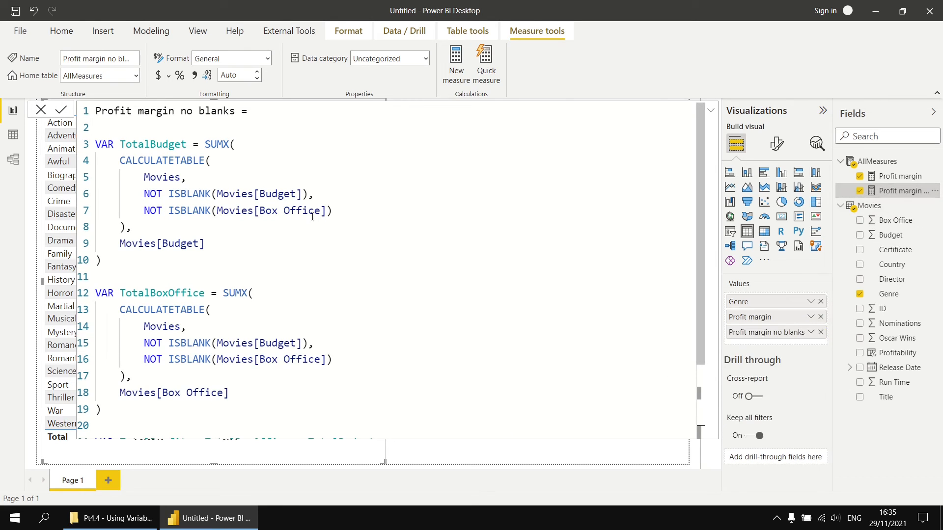
- Format the Profit margin no blanks measure as a percentage and return to the table visual by selecting AllMeasures
left_click(179, 77)
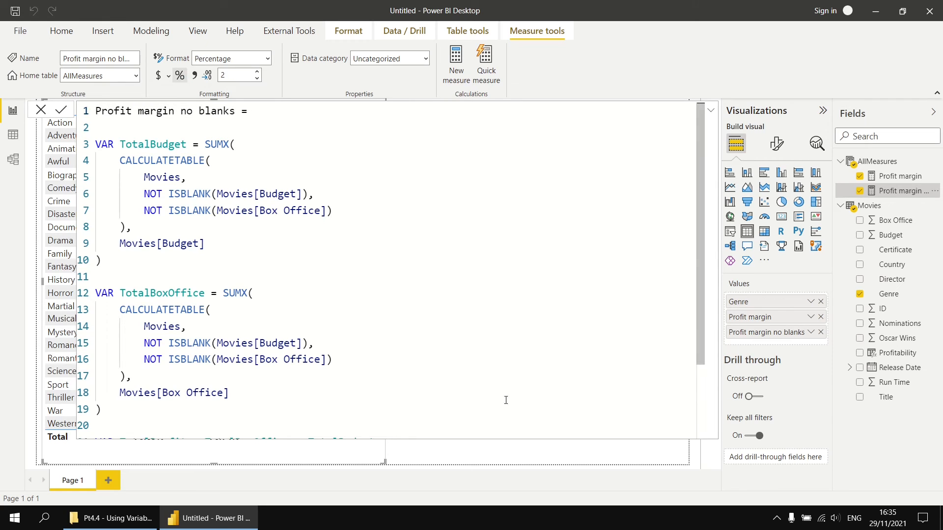
left_click(877, 161)
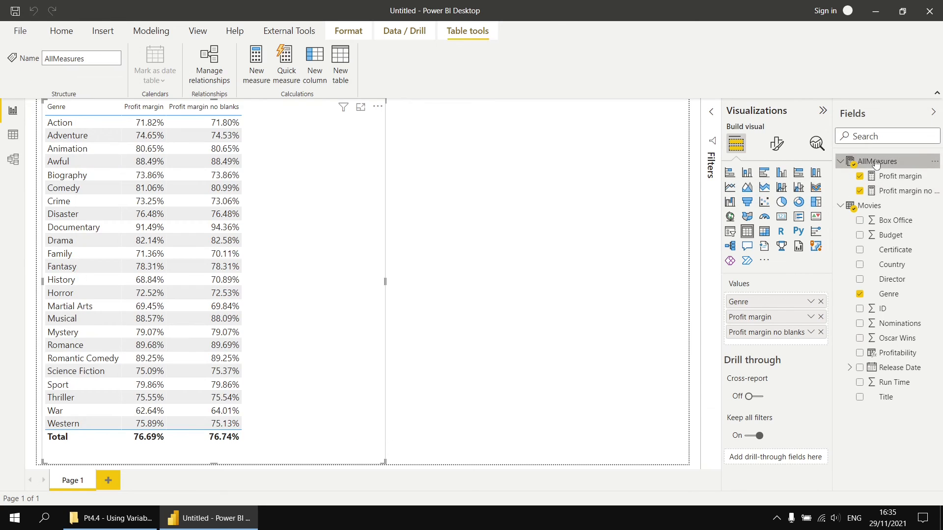
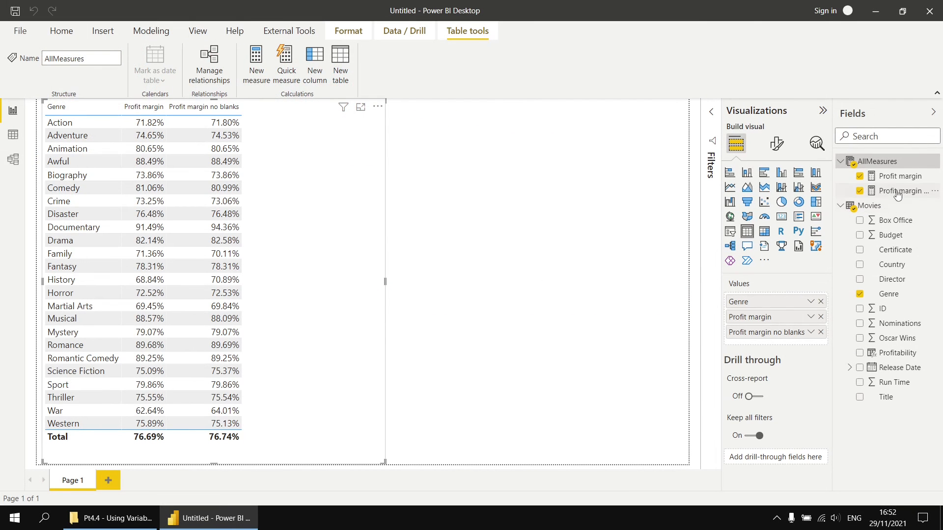
- Reopen the Profit margin no blanks measure and start a new variable, VAR MoviesNoBlanks =, on the line above TotalBudget
left_click(872, 192)
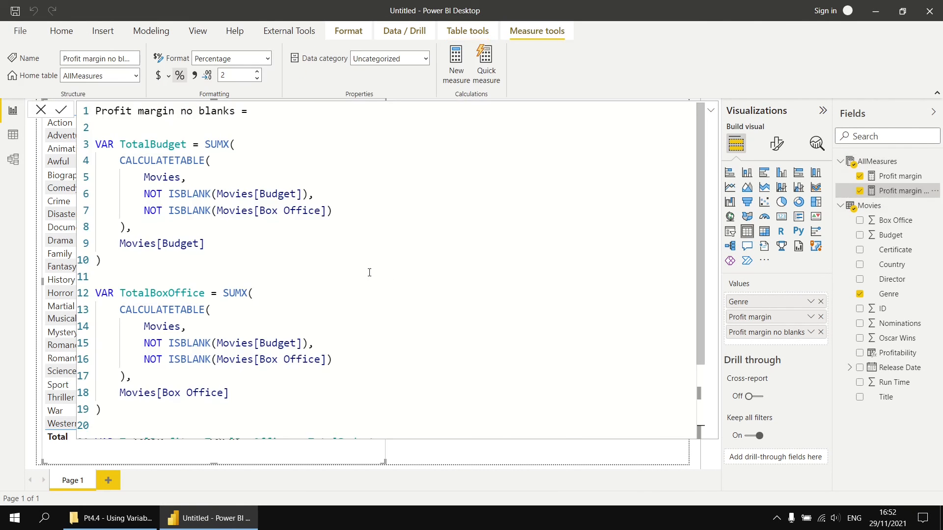
left_click_drag(120, 161, 125, 227)
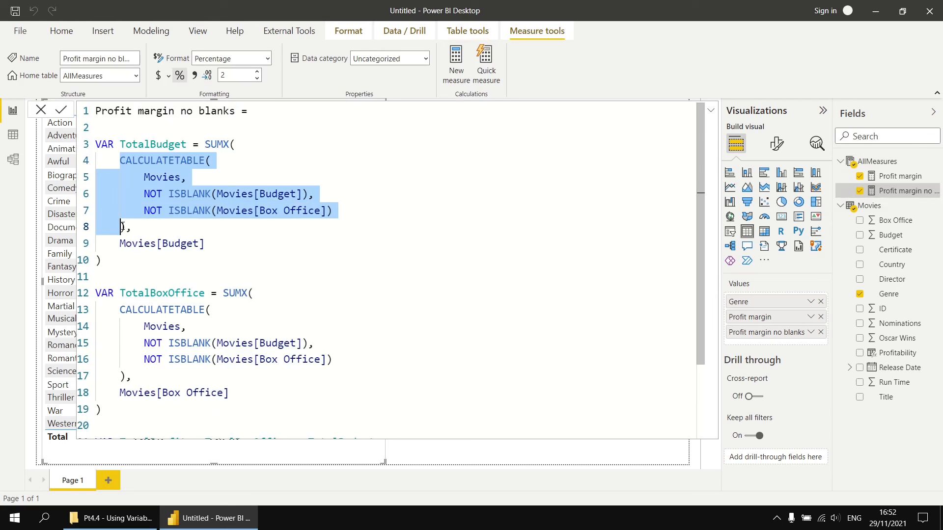
left_click_drag(122, 310, 126, 375)
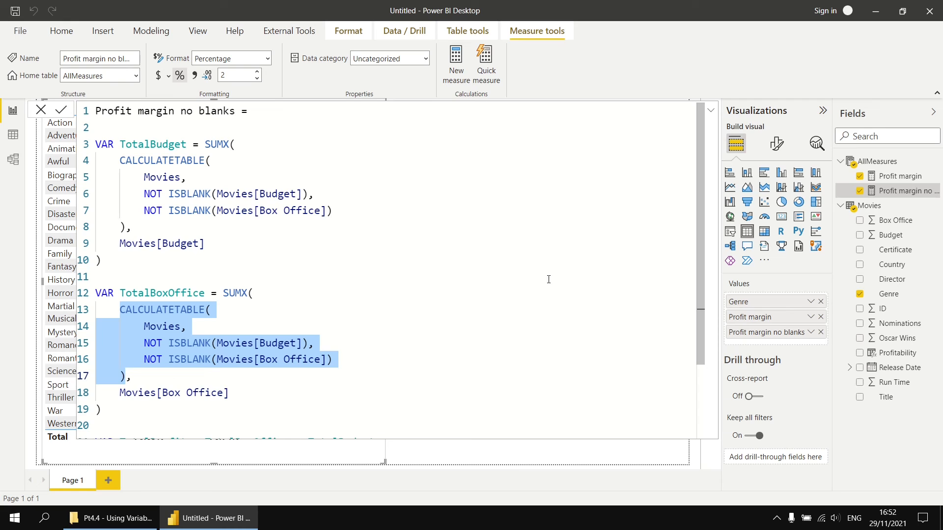
left_click(178, 132)
key("Return")
type("VAR")
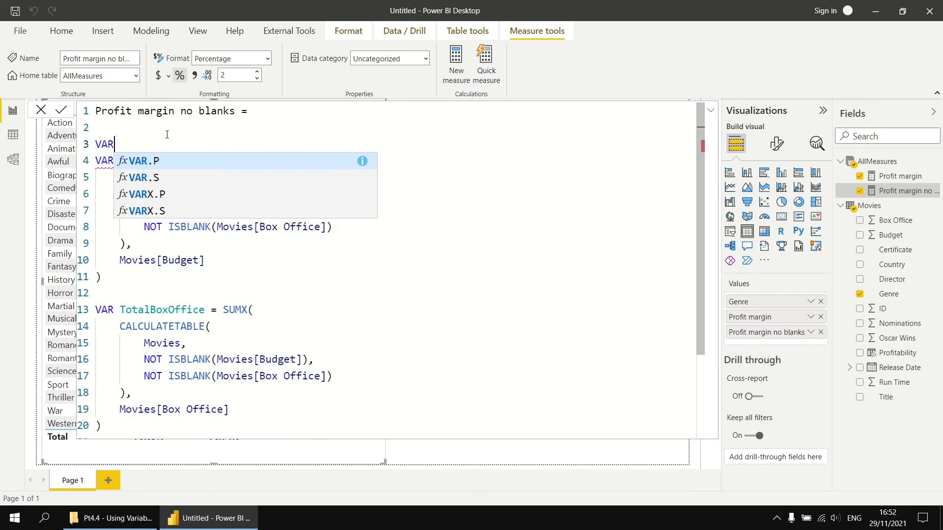
type(" Movies")
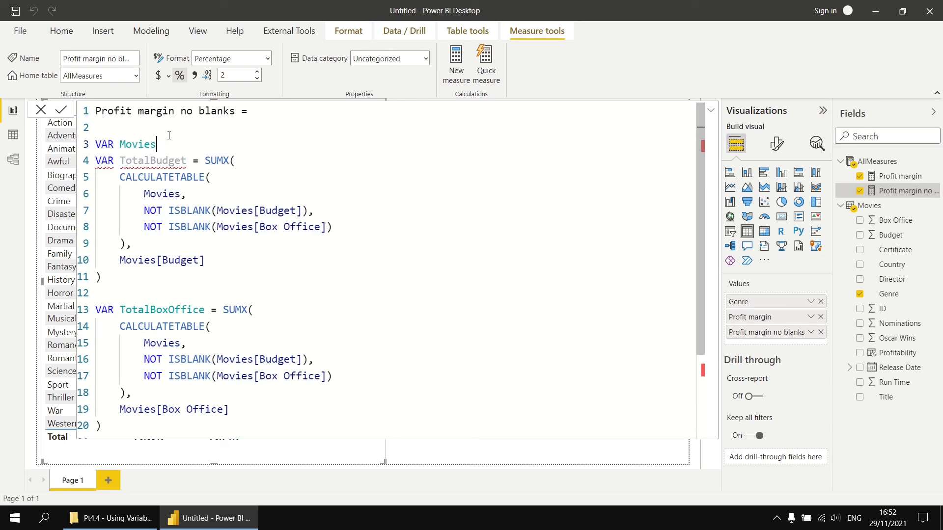
type("NoBlanks =")
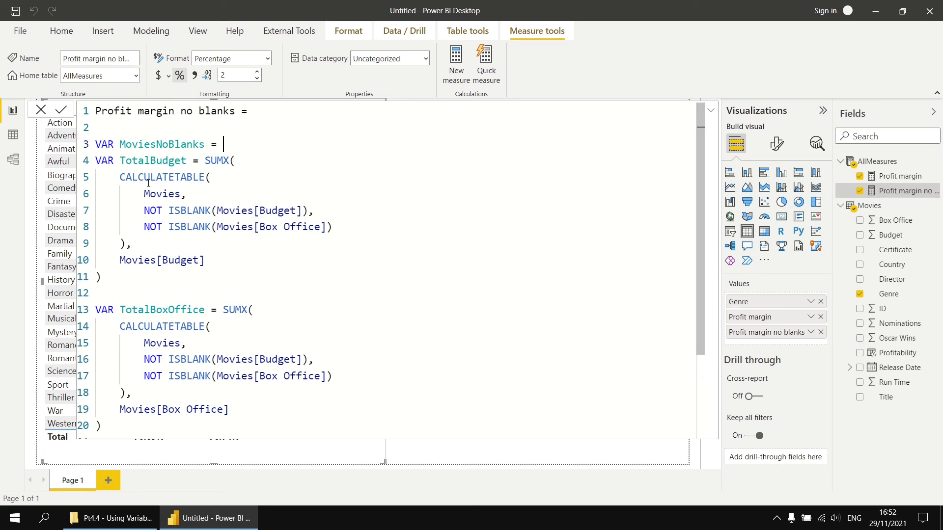
- Copy the CALCULATETABLE expression from TotalBudget, without its trailing comma, as the value of MoviesNoBlanks
left_click_drag(121, 177, 126, 243)
key("ctrl+c")
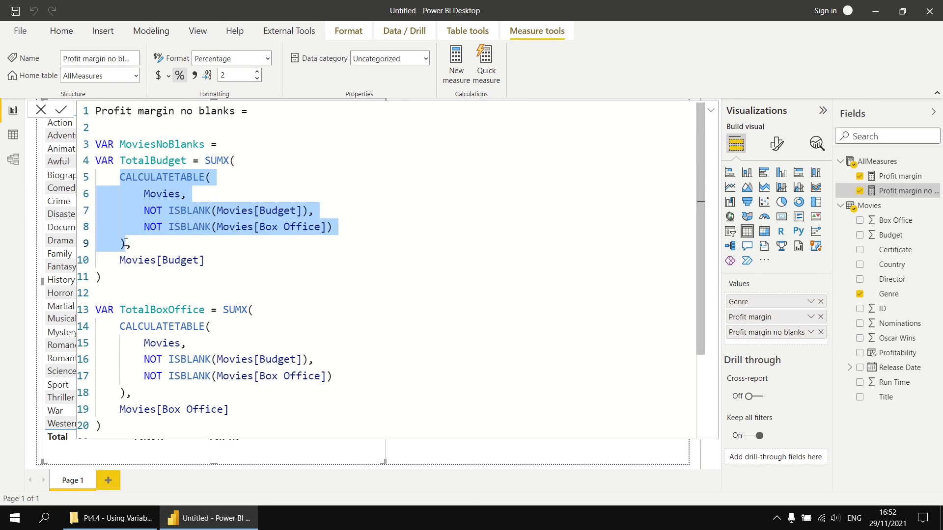
left_click(255, 148)
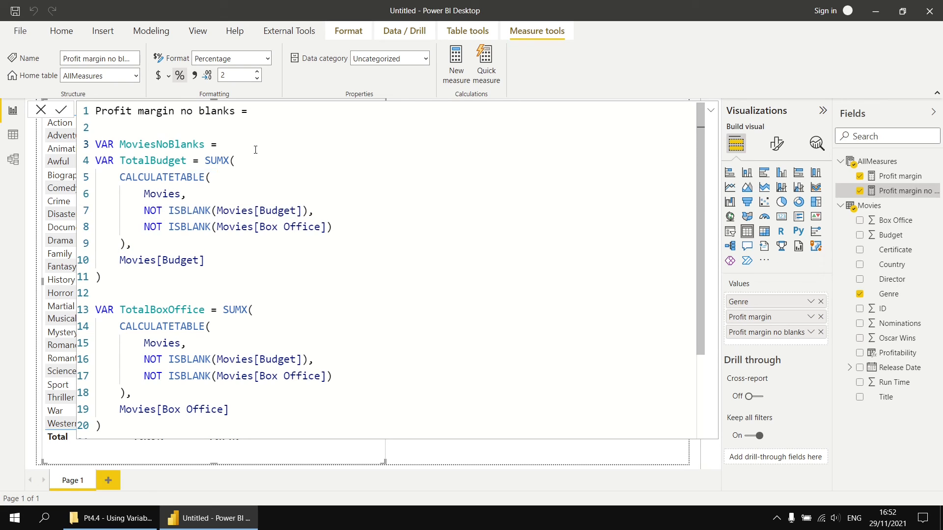
key("ctrl+v")
- Outdent the lines of the MoviesNoBlanks expression by one level and add a blank line before the TotalBudget variable
key("shift+Up")
key("shift+Up")
key("shift+Up")
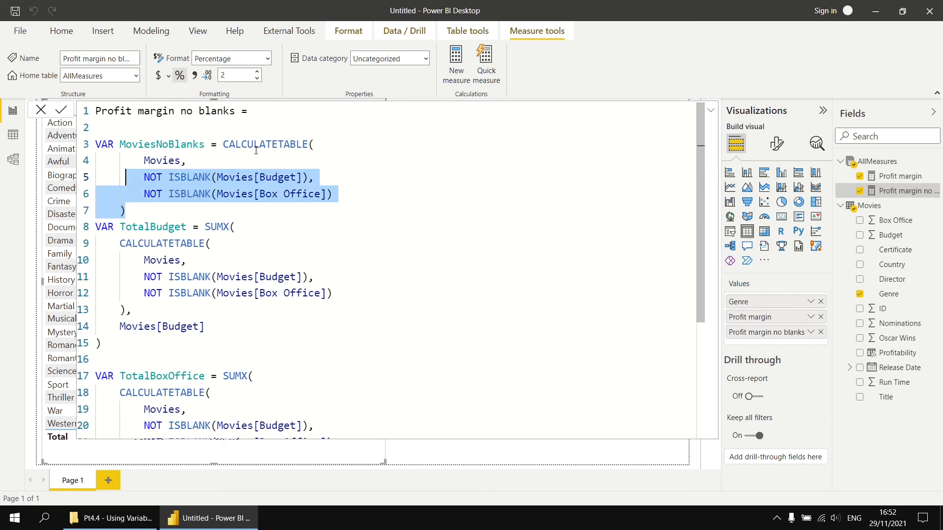
key("Delete")
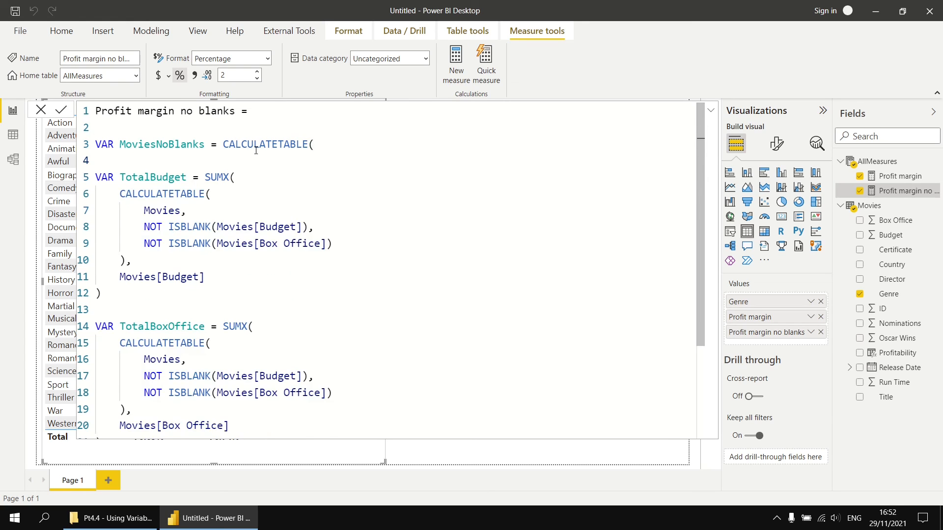
key("ctrl+z")
key("shift+Tab")
key("Down")
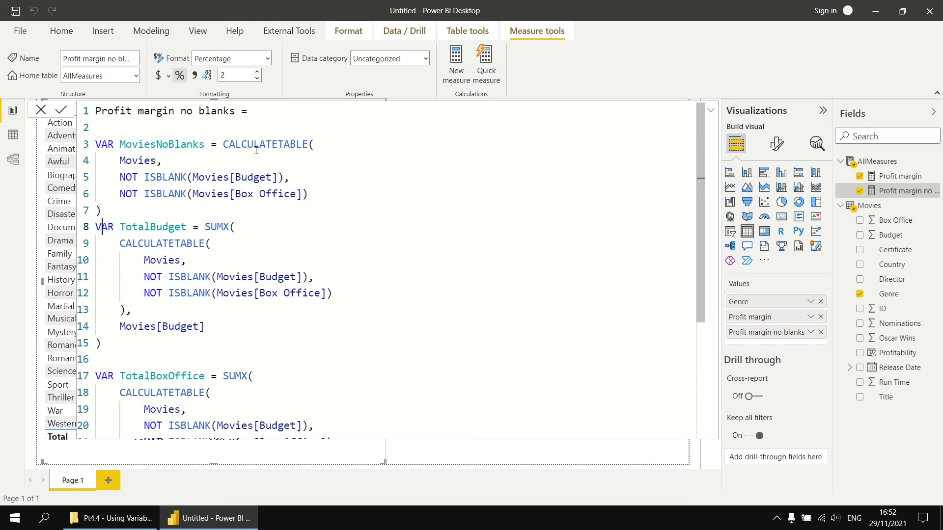
left_click(129, 212)
key("Return")
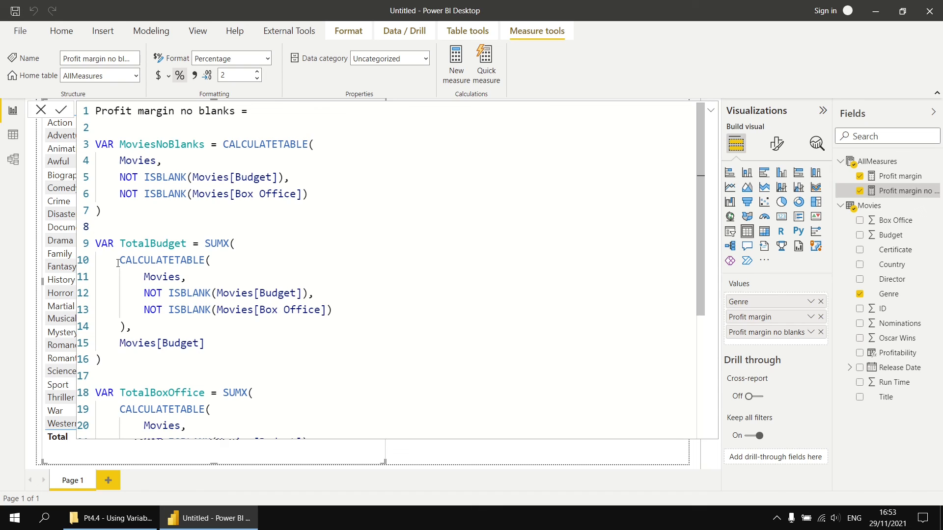
- Replace the CALCULATETABLE expression in TotalBudget with MoviesNoBlanks and collapse the variable to the single line SUMX(MoviesNoBlanks, Movies[Budget])
left_click_drag(118, 260, 125, 326)
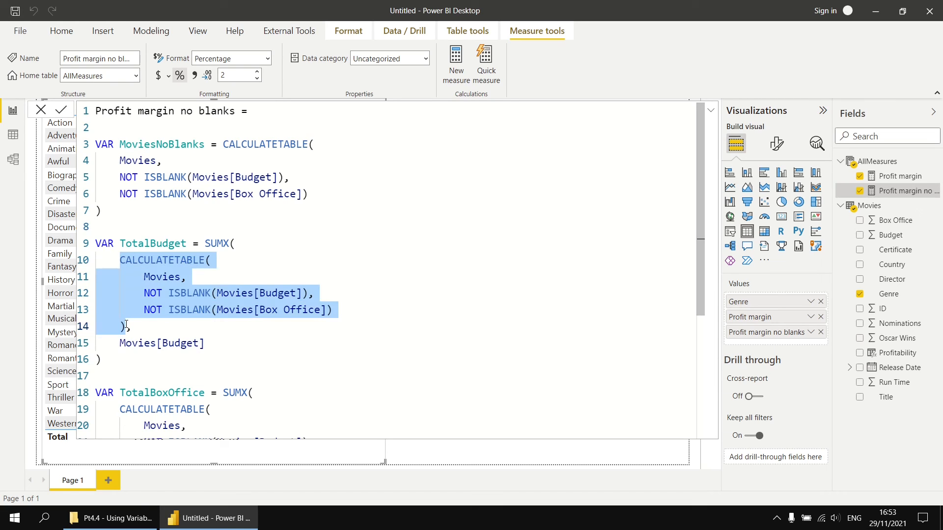
type("MoviesNoBlanks,")
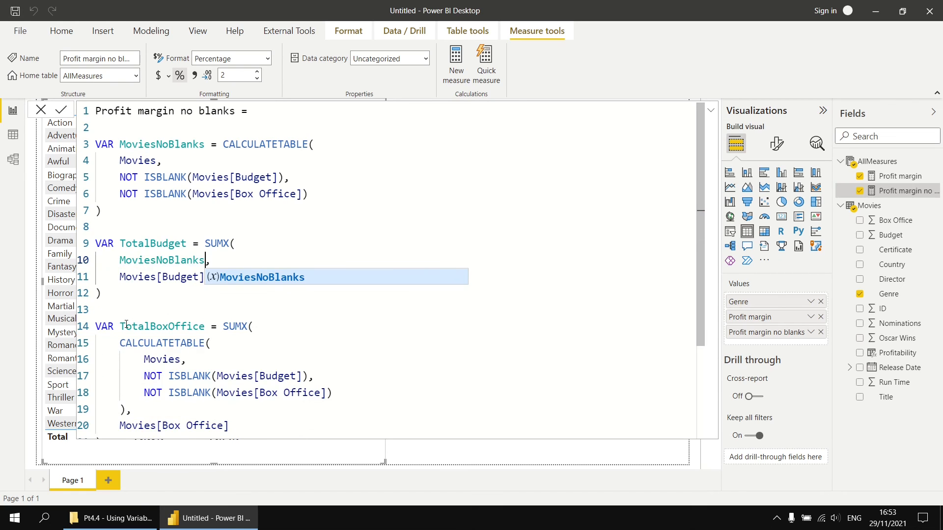
left_click(96, 293)
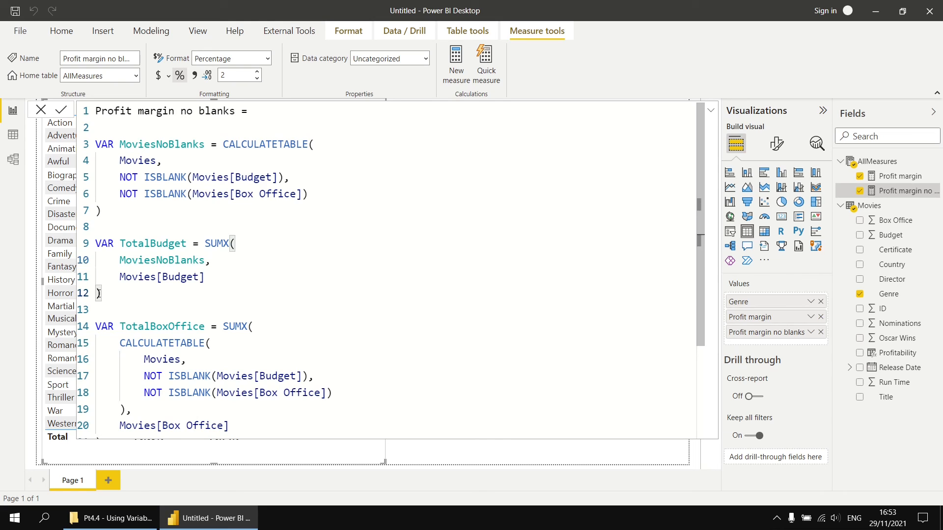
key("BackSpace")
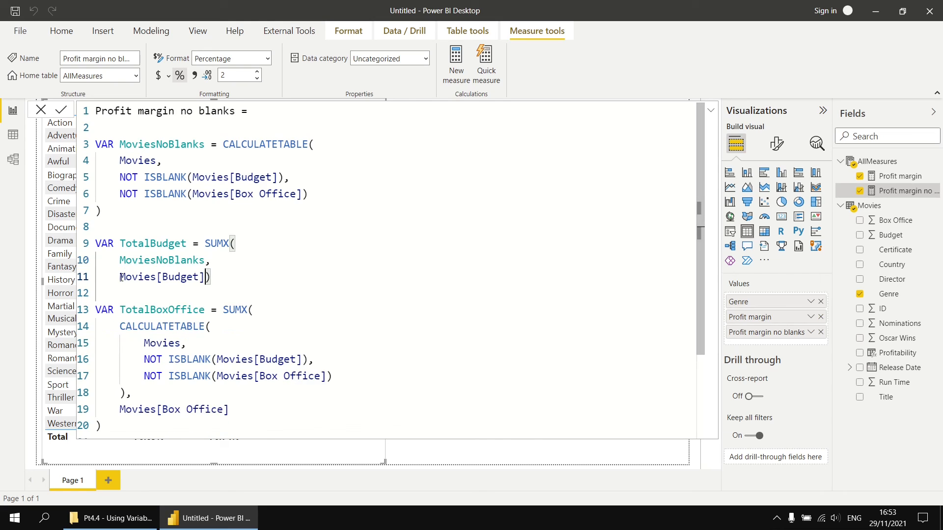
left_click(120, 277)
key("BackSpace")
key("BackSpace")
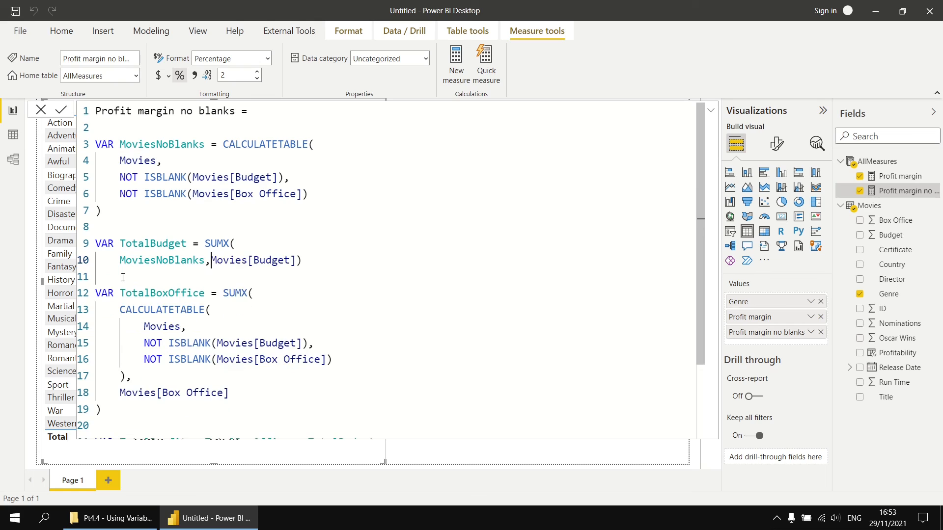
left_click(122, 262)
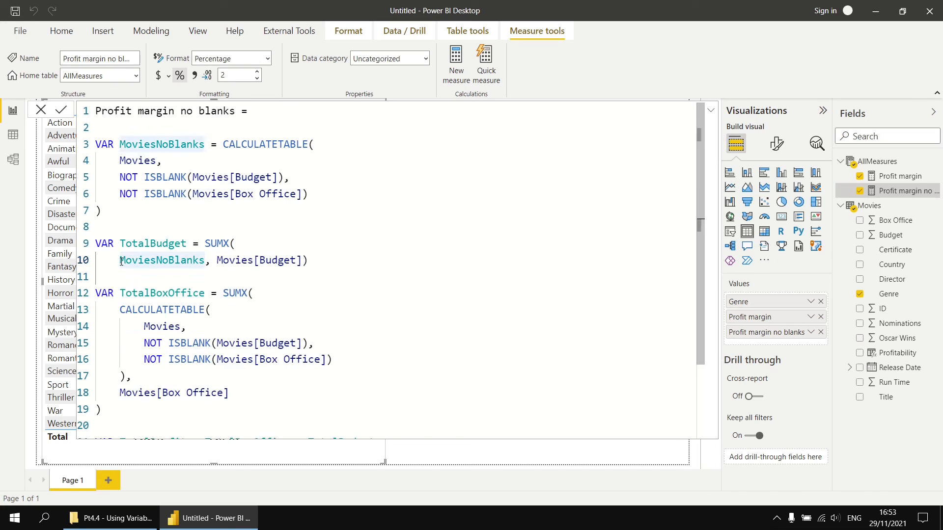
key("BackSpace")
key("BackSpace")
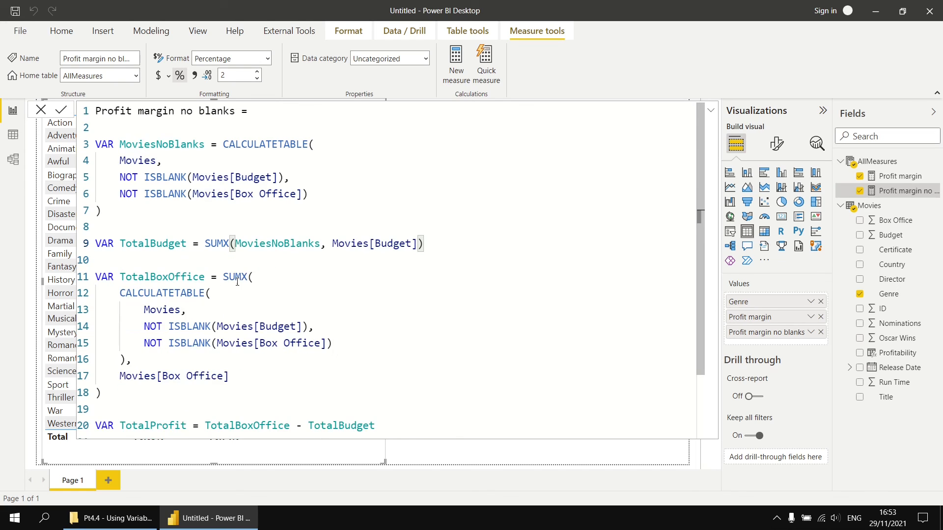
- Replace the CALCULATETABLE expression inside the TotalBoxOffice SUMX with MoviesNoBlanks
left_click_drag(119, 293, 123, 360)
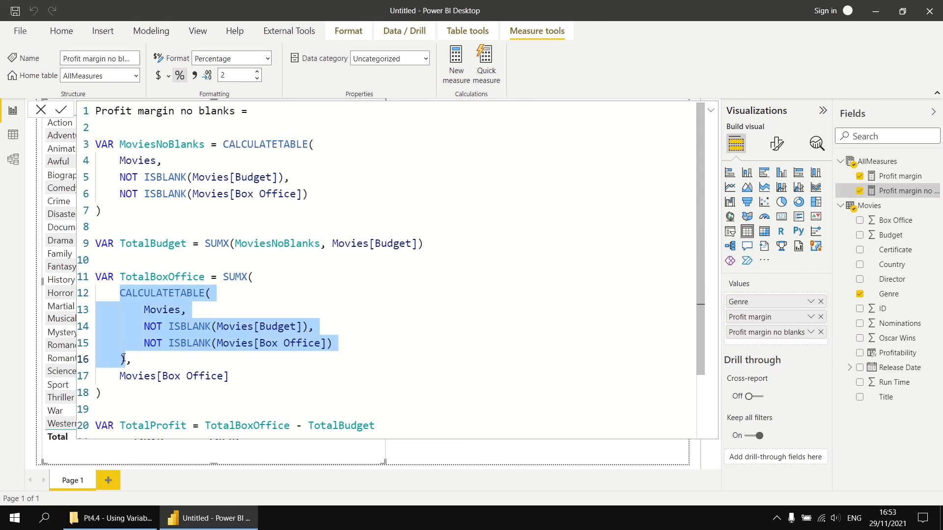
key("BackSpace")
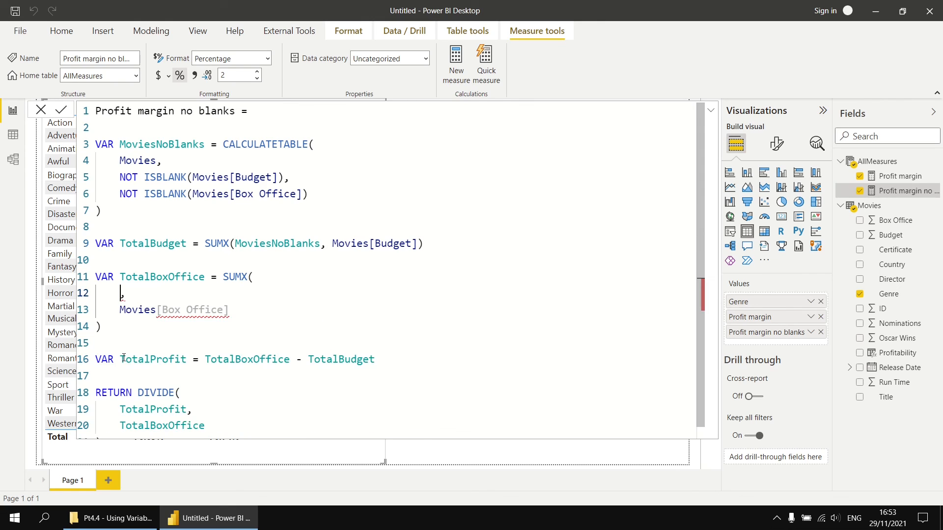
type("MoviesNoBlanks")
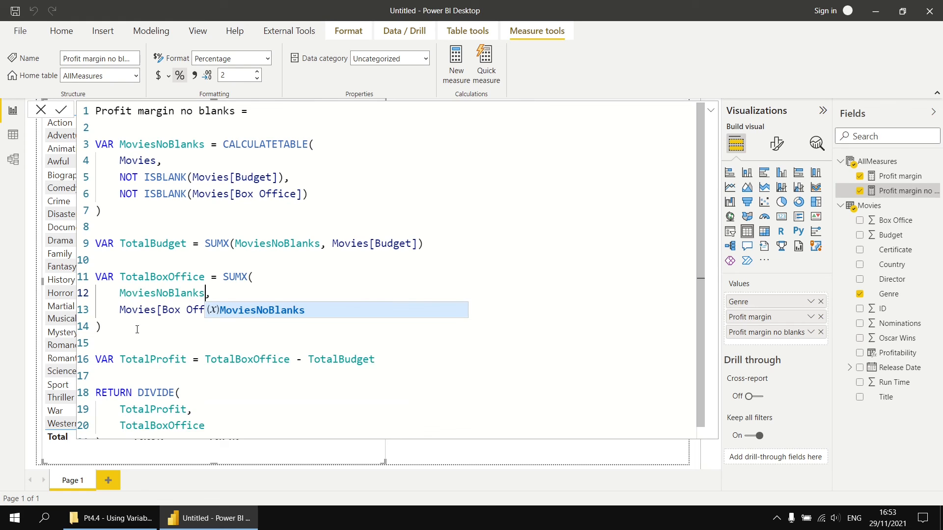
- Collapse TotalBoxOffice to the single line SUMX(MoviesNoBlanks, Movies[Box Office]) and remove the blank line between it and TotalBudget
left_click(97, 327)
key("BackSpace")
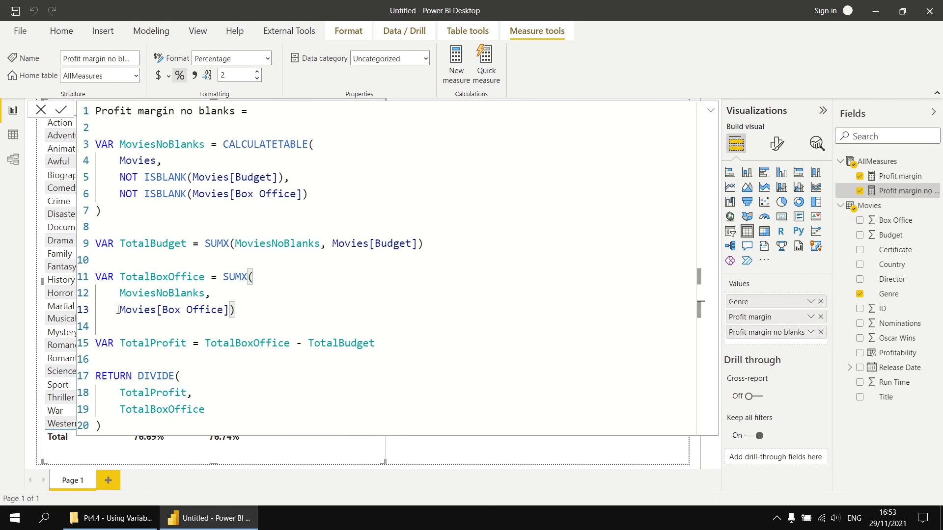
left_click(118, 310)
key("BackSpace")
key("BackSpace")
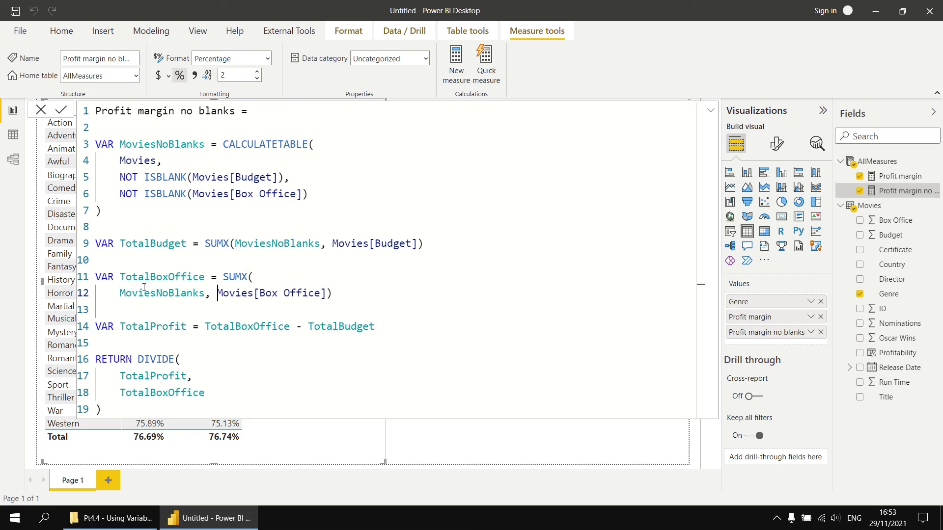
left_click(120, 294)
key("BackSpace")
key("BackSpace")
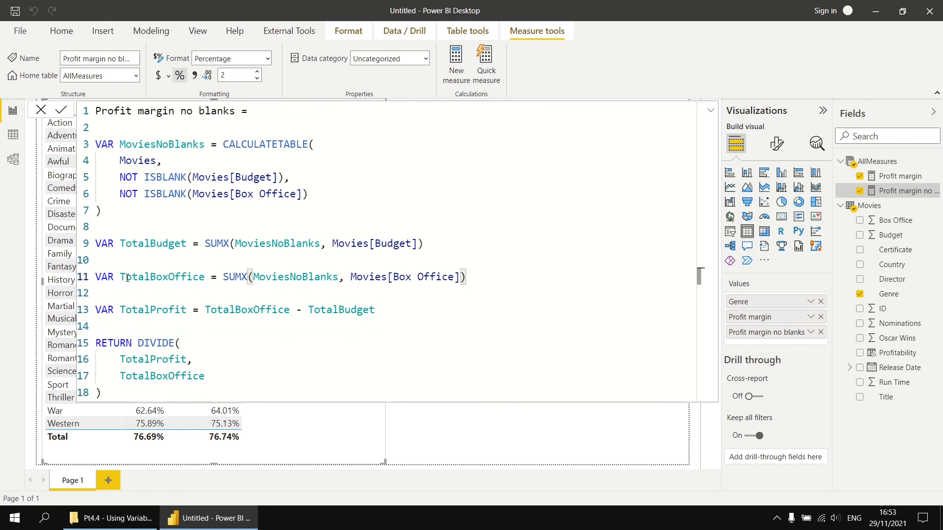
left_click(145, 265)
key("BackSpace")
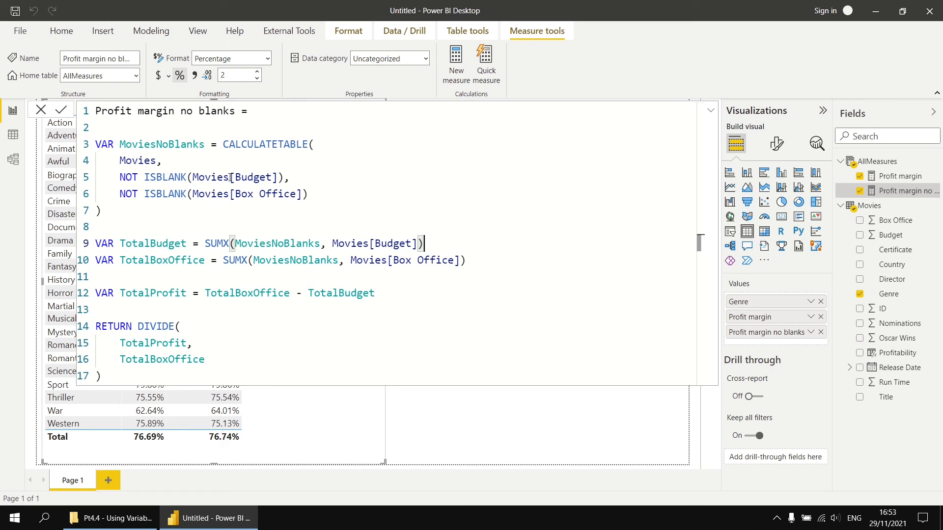
- Try qualifying the [Budget] and [Box Office] columns in both SUMX expressions with MoviesNoBlanks instead of Movies and inspect the flagged references
left_click_drag(229, 177, 192, 177)
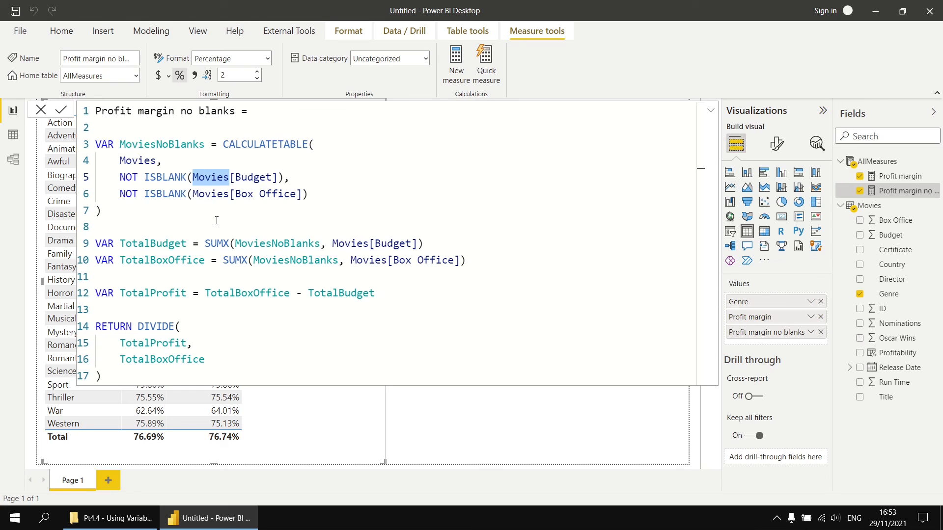
left_click(278, 243)
double_click(279, 243)
key("ctrl+c")
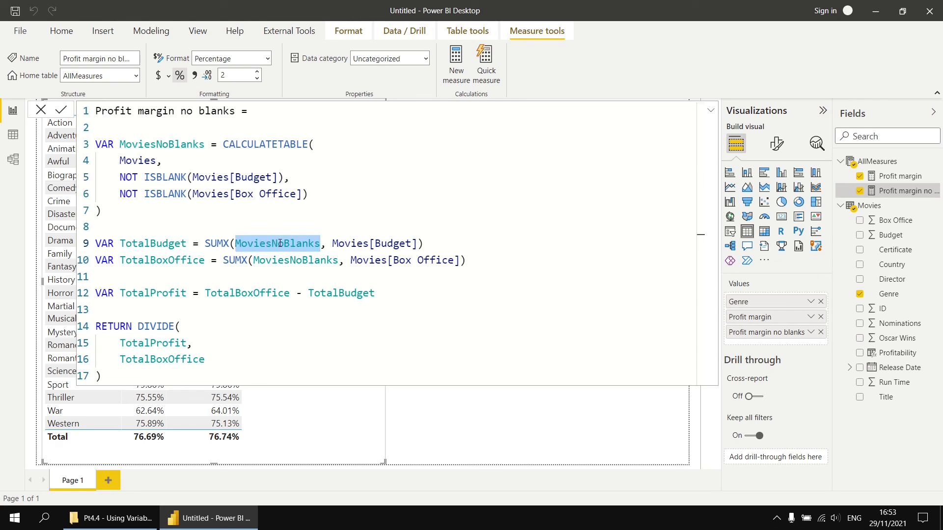
double_click(343, 244)
key("ctrl+v")
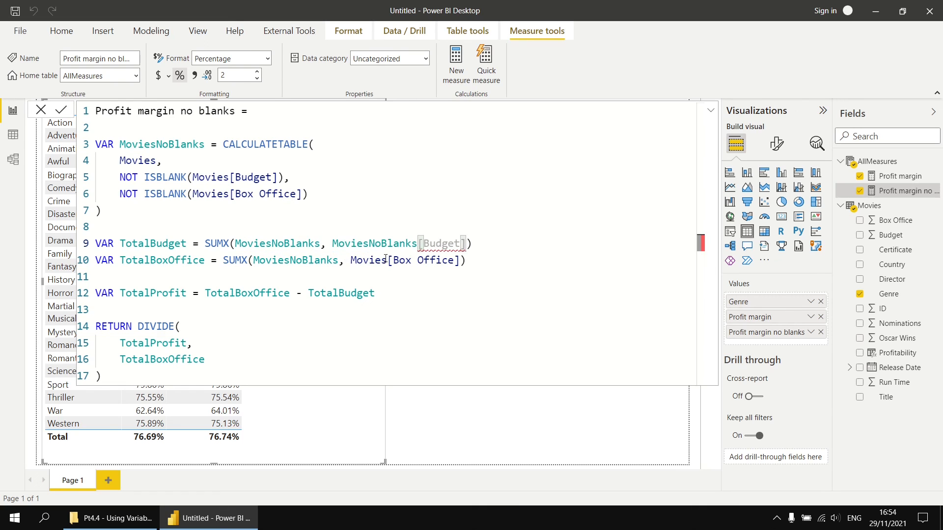
double_click(378, 260)
key("ctrl+v")
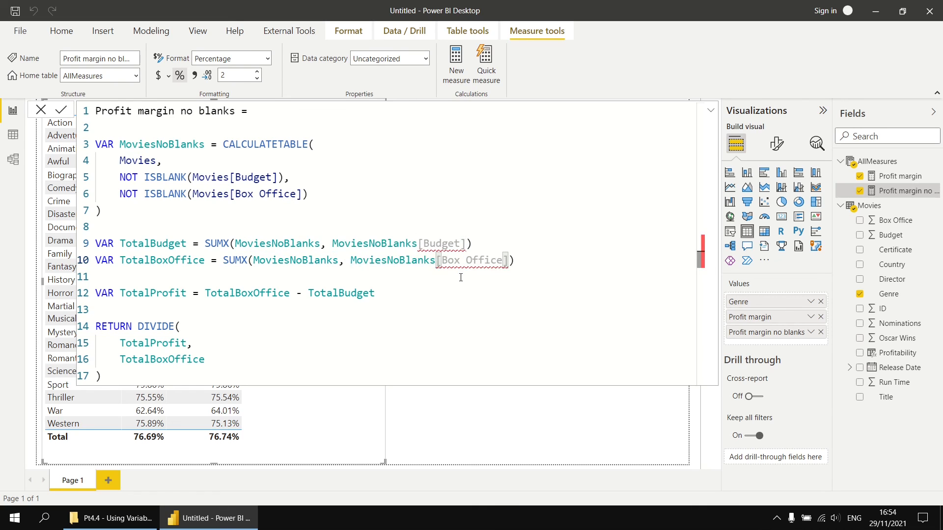
left_click(311, 281)
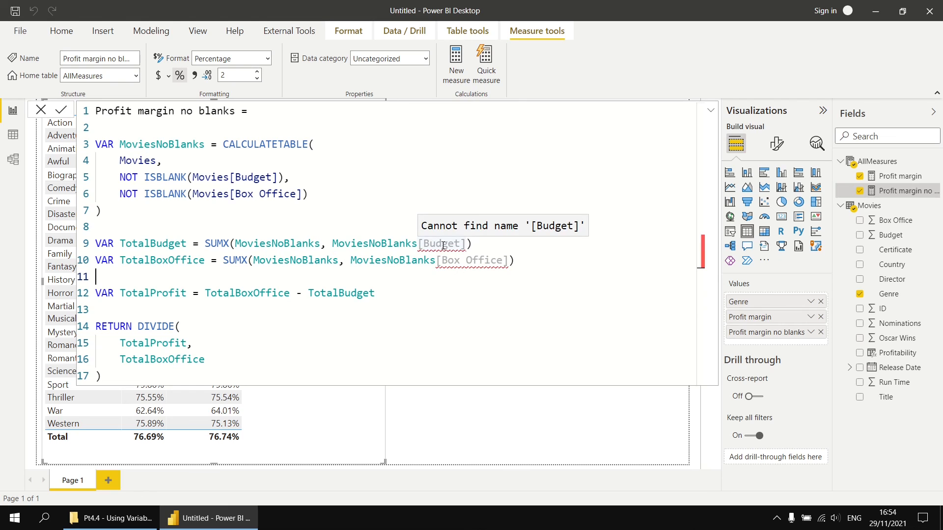
mouse_move(450, 249)
mouse_move(461, 264)
- Remove the table prefix from the summed columns in both SUMX expressions, leaving [Budget] and [Box Office], and commit the measure
left_click_drag(418, 244, 337, 246)
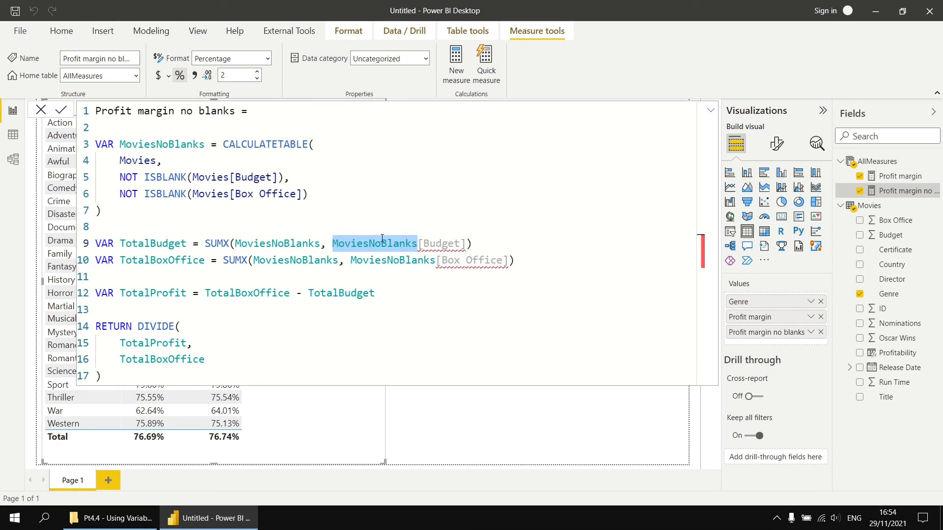
key("BackSpace")
double_click(395, 260)
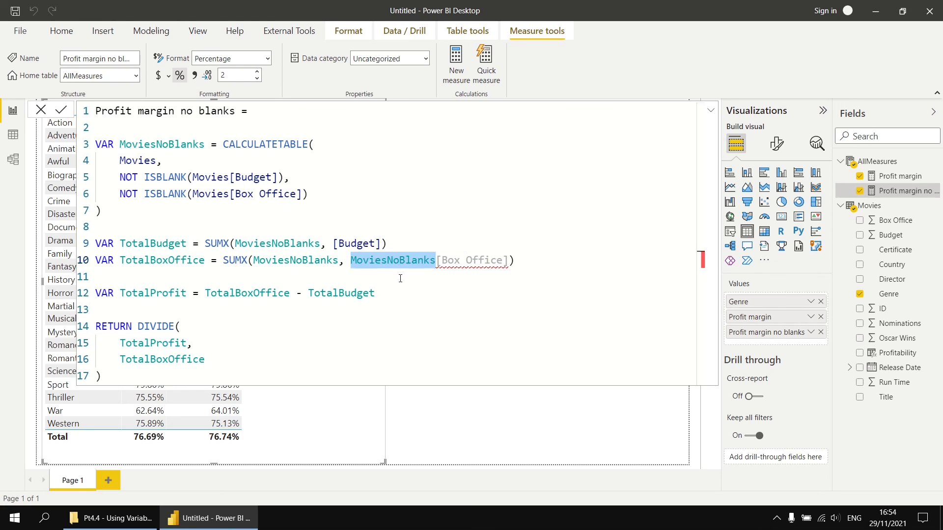
key("BackSpace")
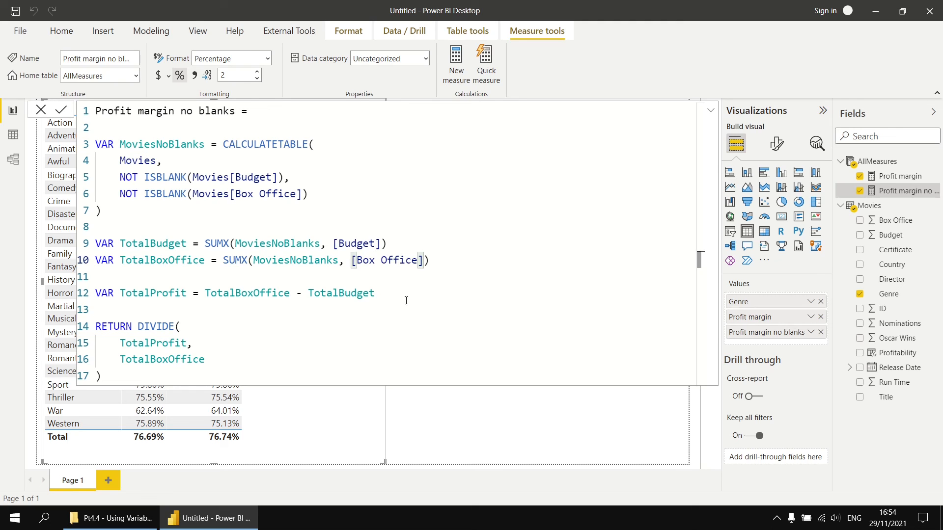
left_click(61, 109)
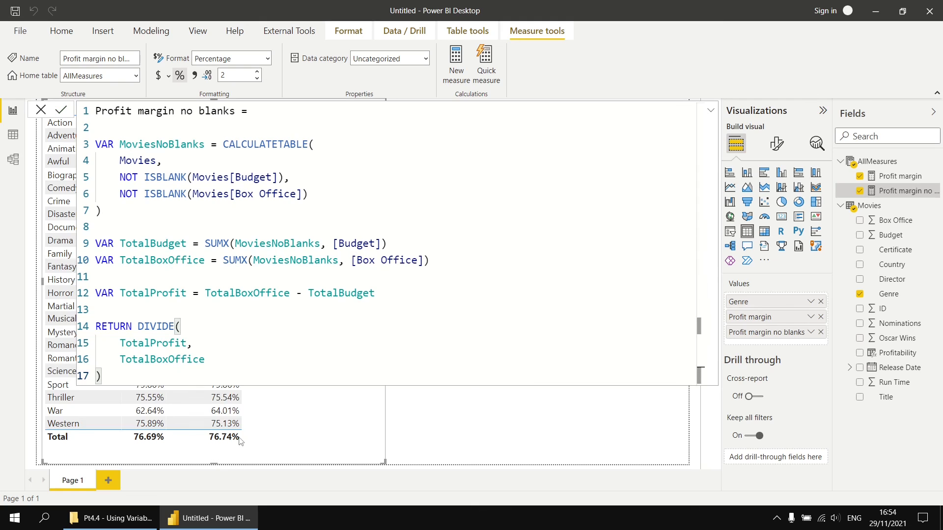